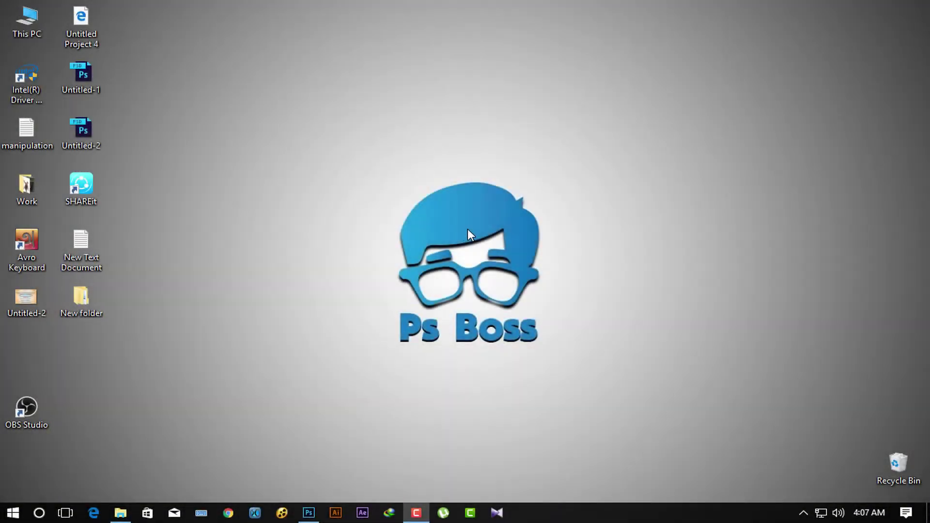
- Refresh the Windows desktop twice, then bring Photoshop with the blank Untitled-1 document back to the front
right_click(463, 229)
click(485, 268)
right_click(447, 211)
click(478, 253)
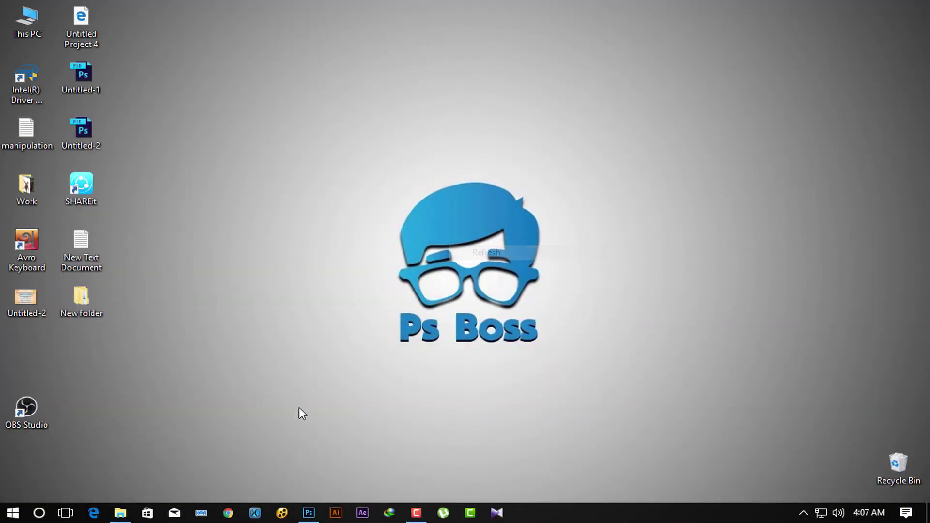
click(309, 513)
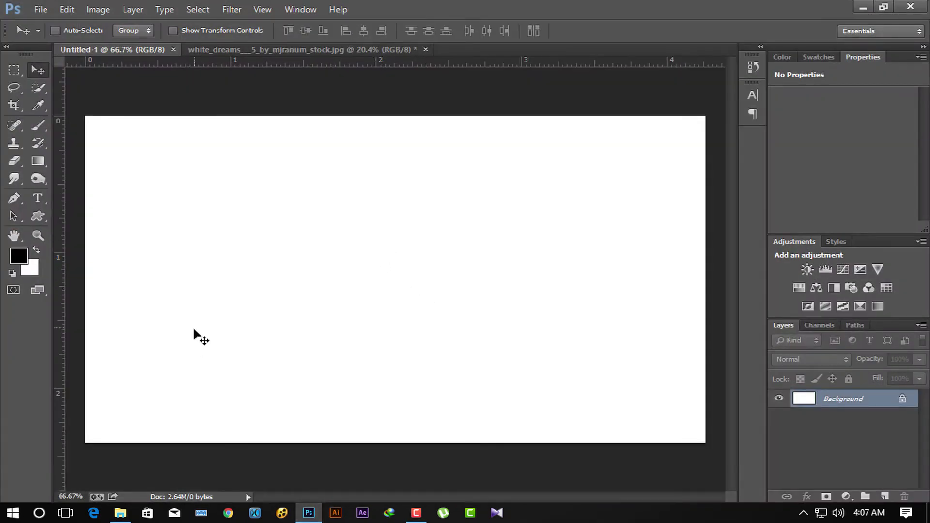
- Place grass_sunset from the p65 folder into Untitled-1, stretched to fill the whole canvas
click(121, 513)
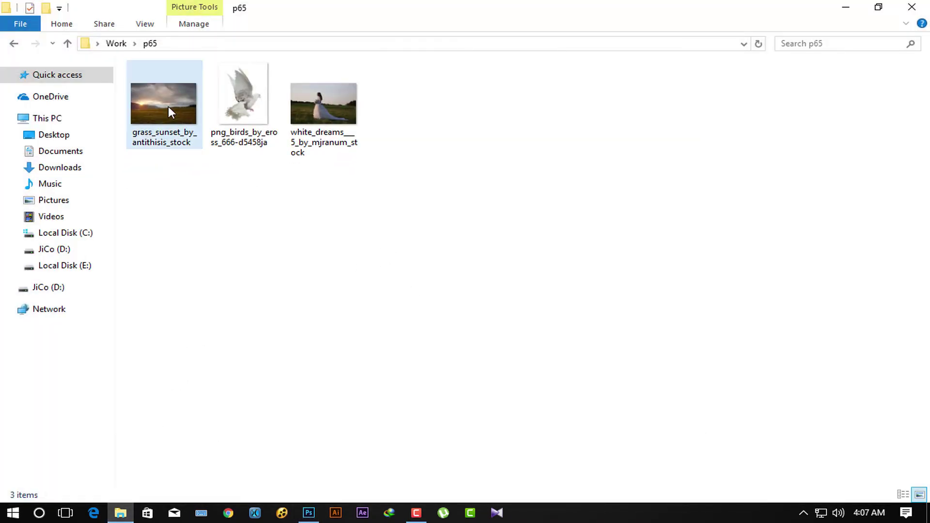
drag(169, 109, 354, 288)
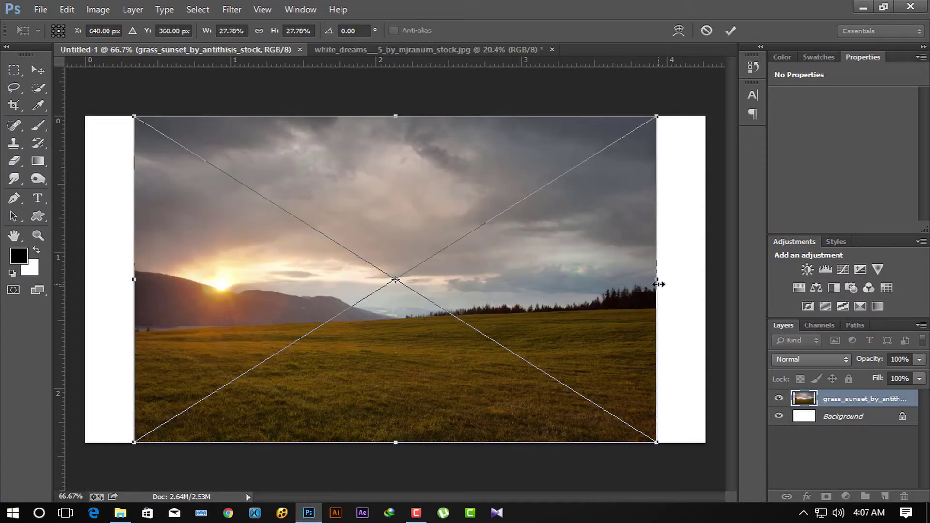
drag(659, 284, 704, 282)
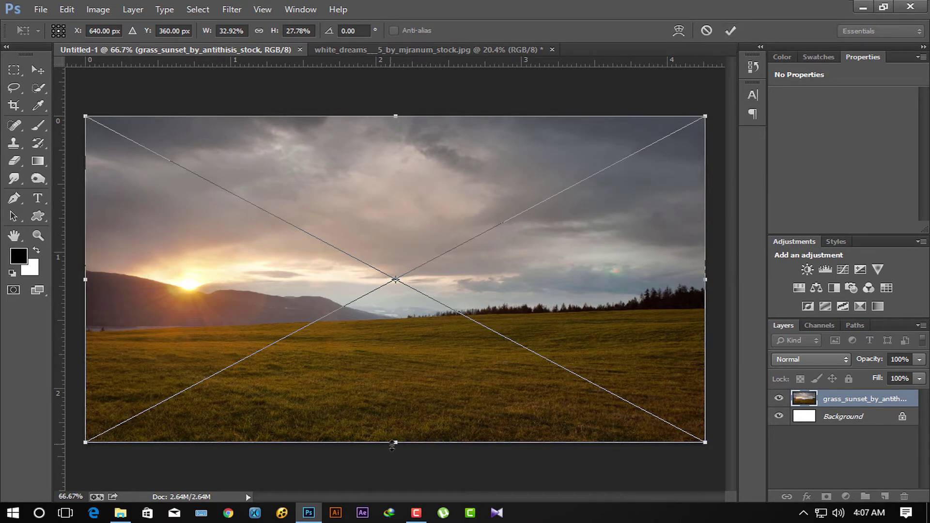
drag(395, 443, 396, 443)
- Commit the placement and grade it in Camera Raw: Temperature +10, Exposure +0.95, Highlights -53, Shadows -13, Whites +87, Vibrance -14
click(732, 32)
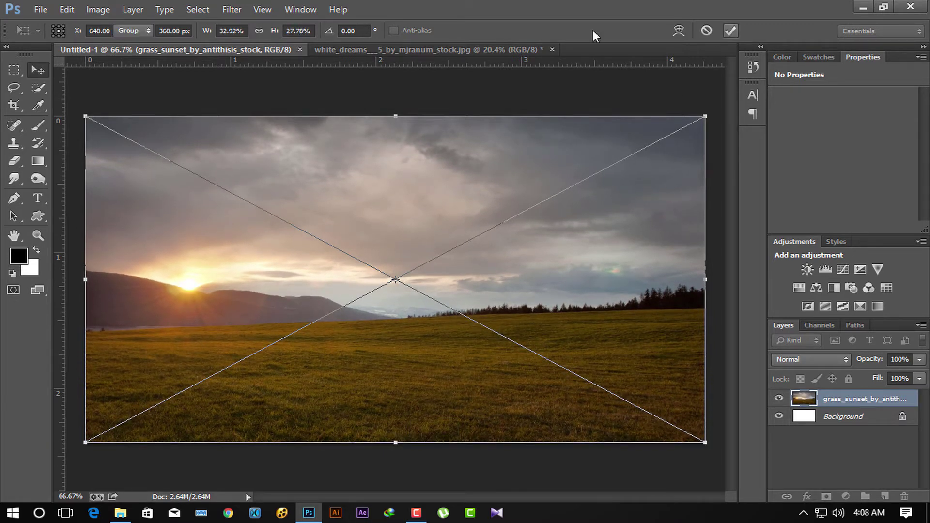
click(233, 10)
click(265, 88)
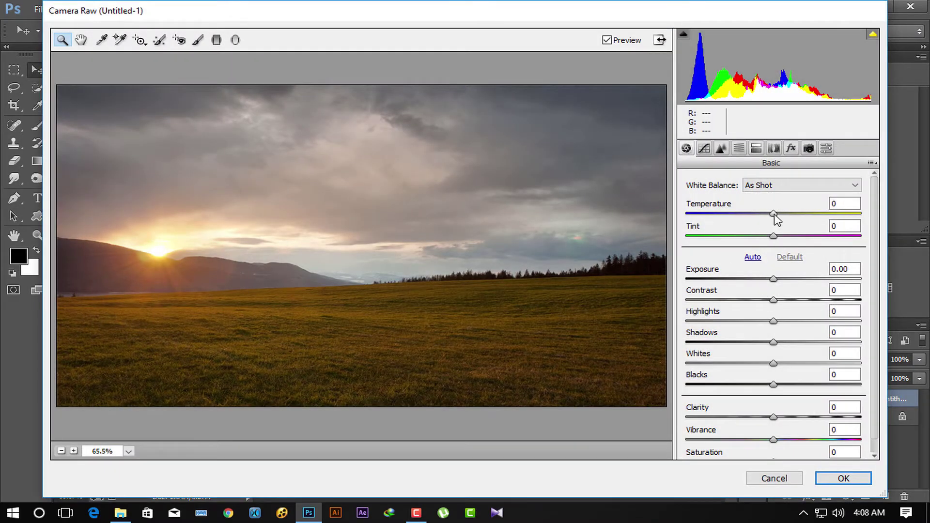
drag(774, 214, 782, 213)
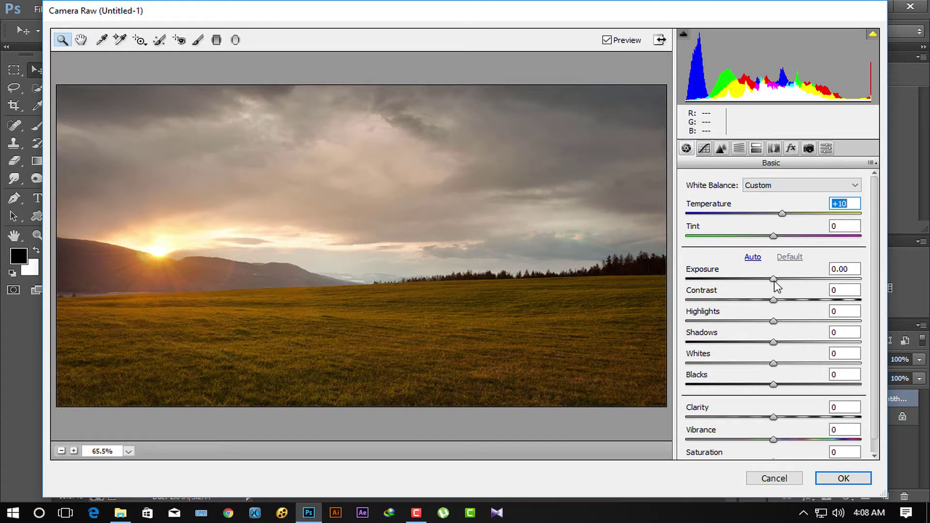
drag(774, 281, 791, 279)
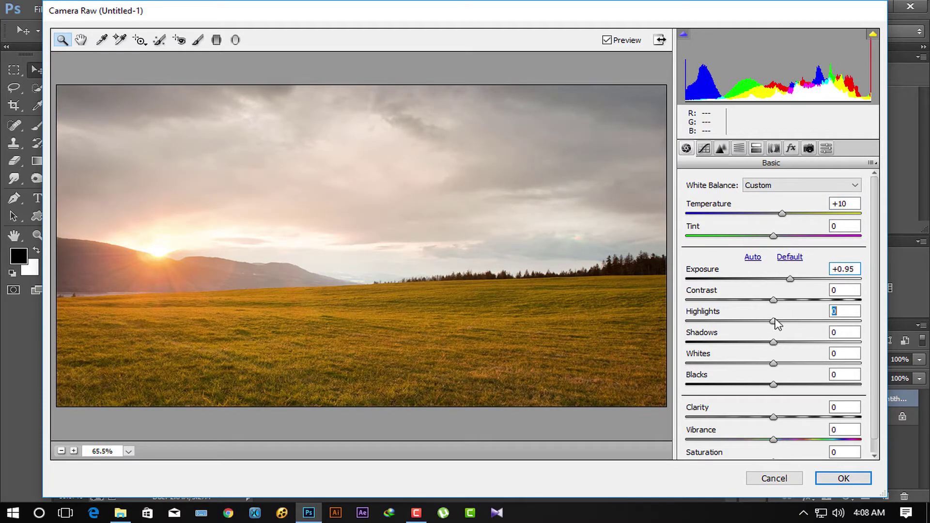
drag(774, 321, 728, 321)
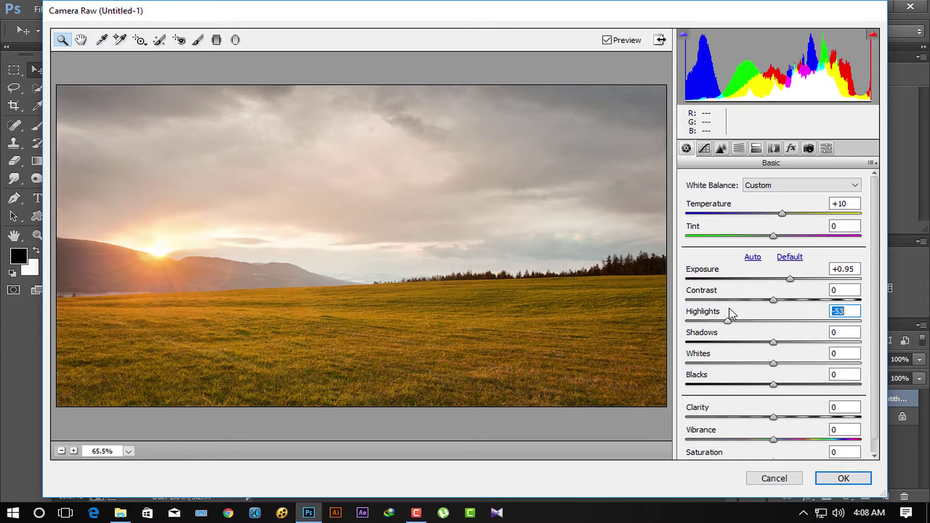
mouse_move(773, 342)
mouse_down()
mouse_move(833, 347)
mouse_move(763, 339)
mouse_move(837, 356)
mouse_move(789, 368)
mouse_move(853, 371)
mouse_up()
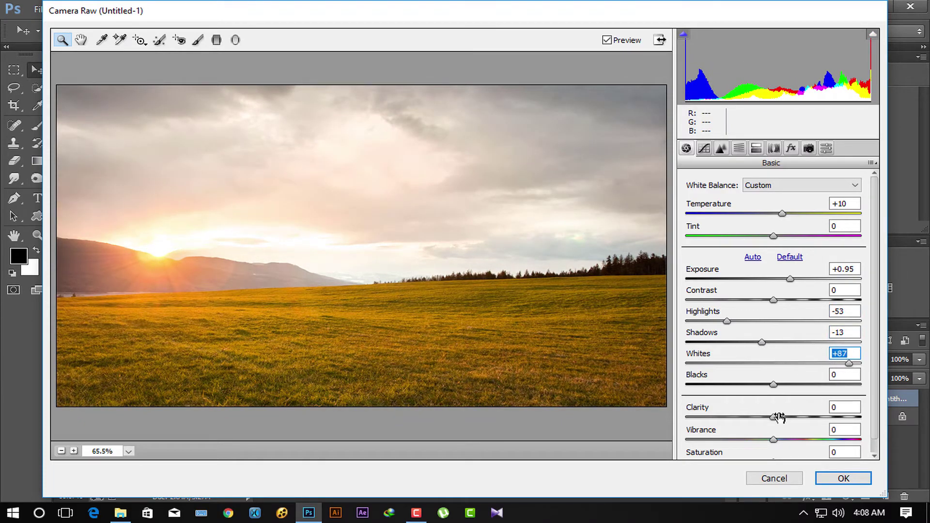
mouse_move(785, 441)
mouse_down()
mouse_move(737, 438)
mouse_move(770, 439)
mouse_move(762, 440)
mouse_up()
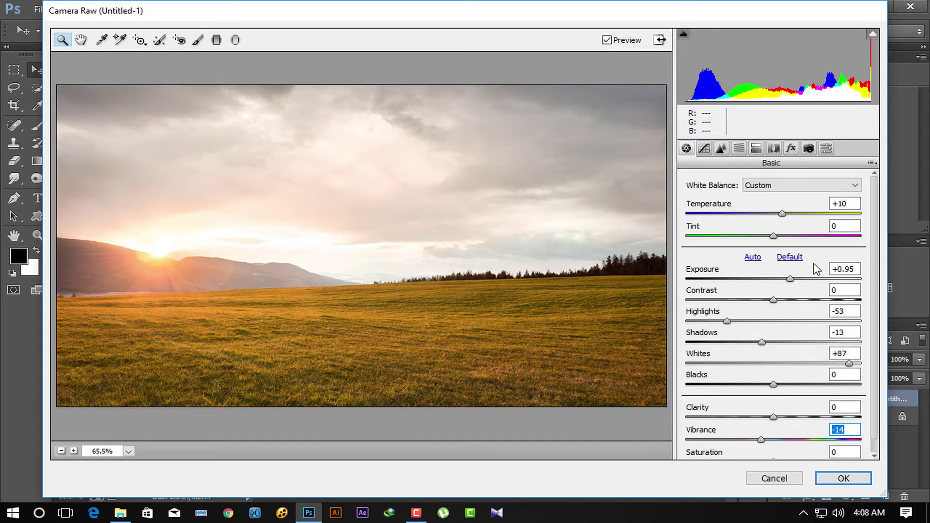
click(832, 484)
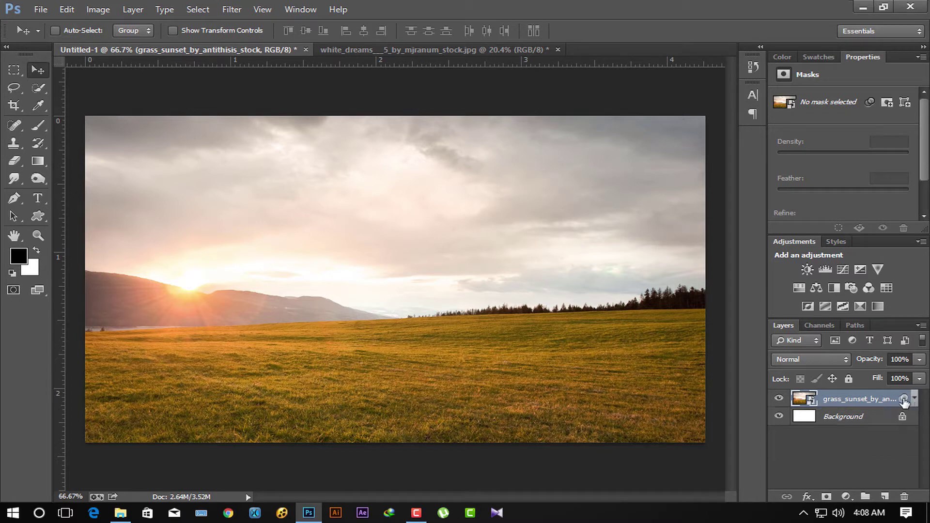
- Duplicate the graded grass_sunset layer
right_click(915, 402)
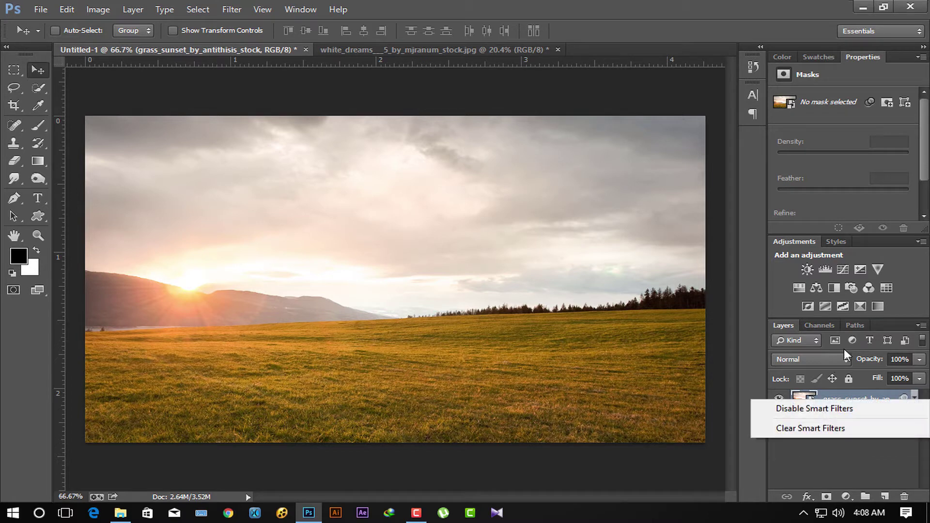
click(841, 446)
drag(885, 401, 885, 496)
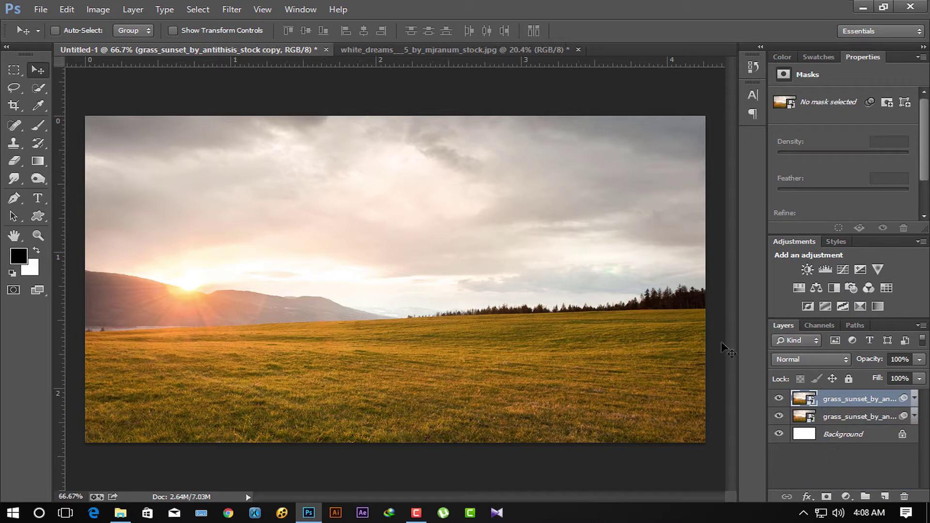
- Apply a 7.0-pixel Gaussian Blur to the grass_sunset copy
click(231, 10)
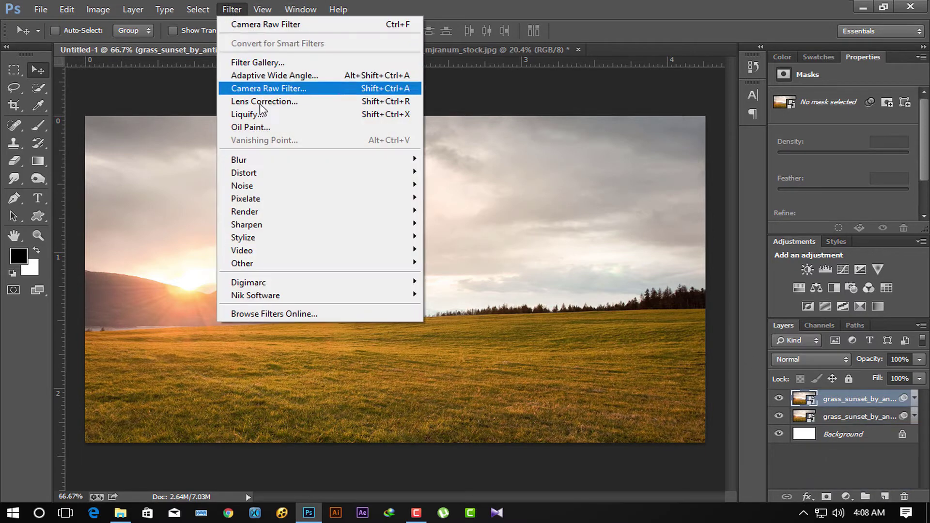
mouse_move(238, 159)
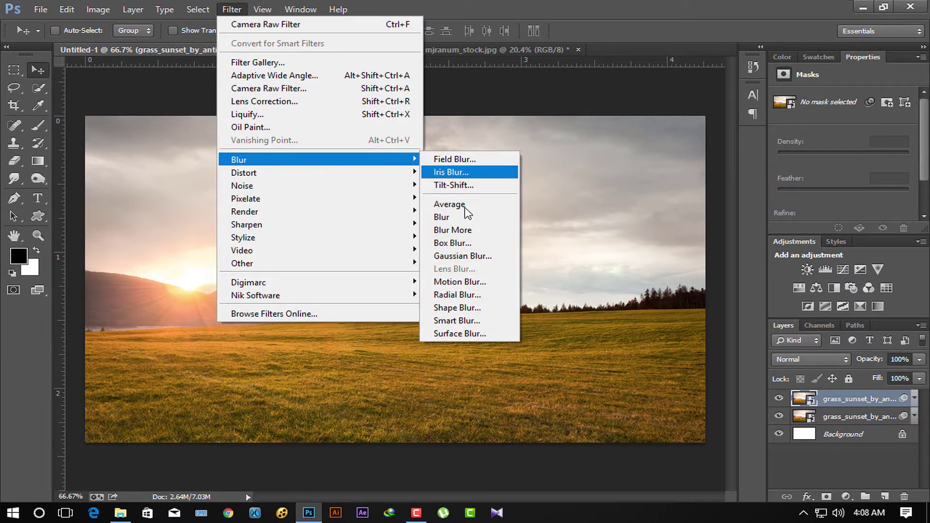
click(462, 255)
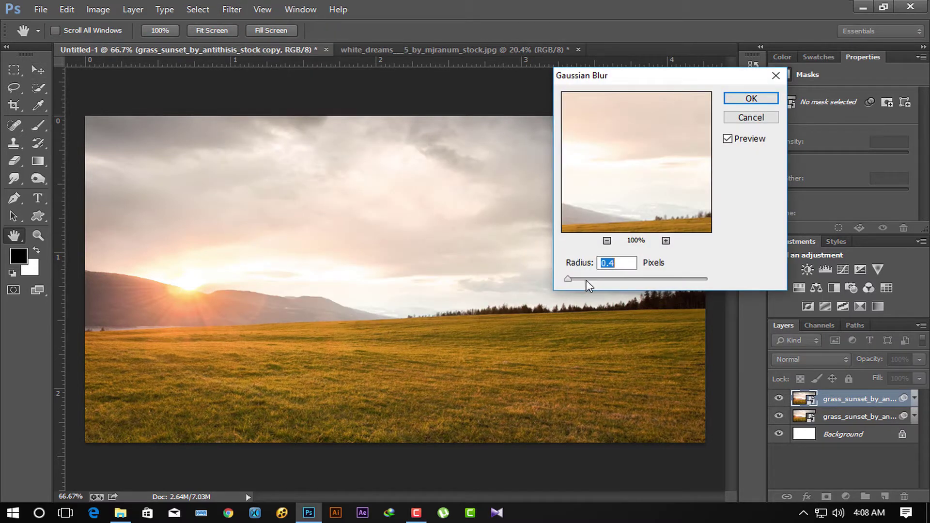
drag(568, 279, 612, 280)
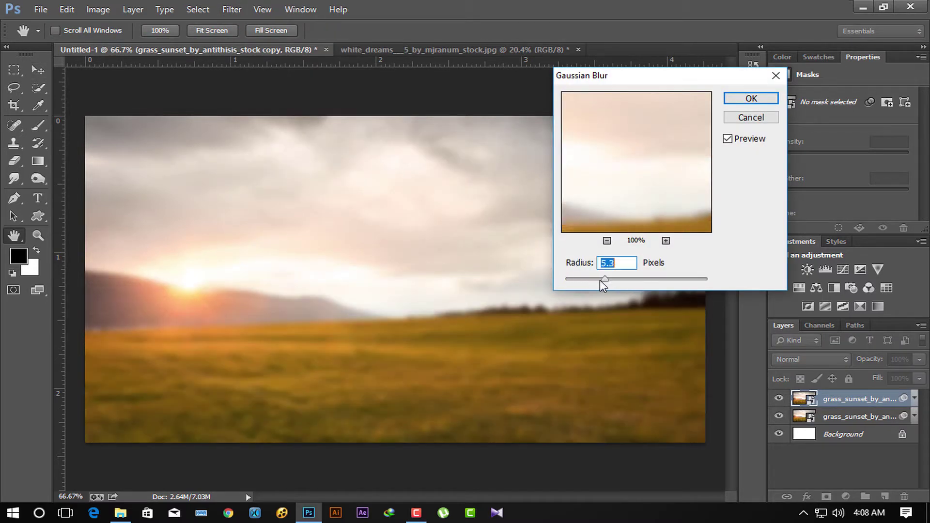
click(746, 99)
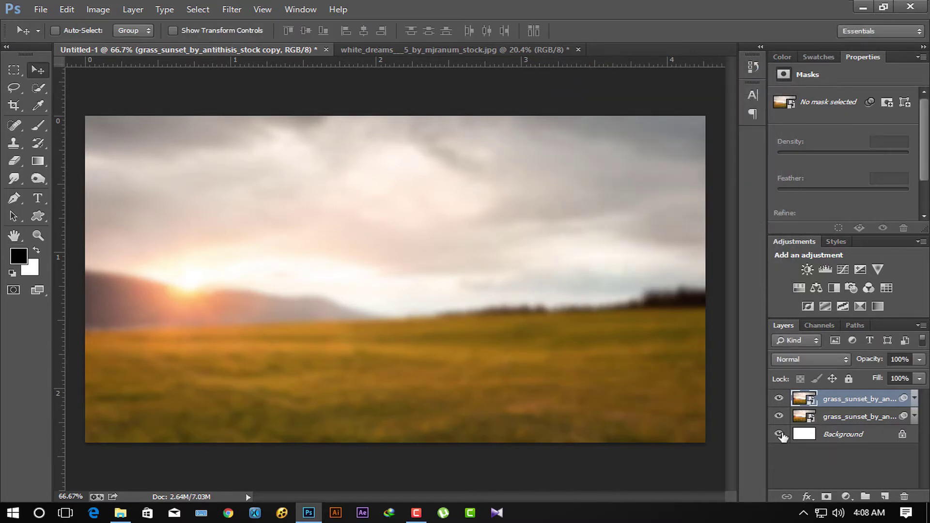
- Add a layer mask to the blurred copy and choose the Gradient tool with the neutral density preset
click(827, 496)
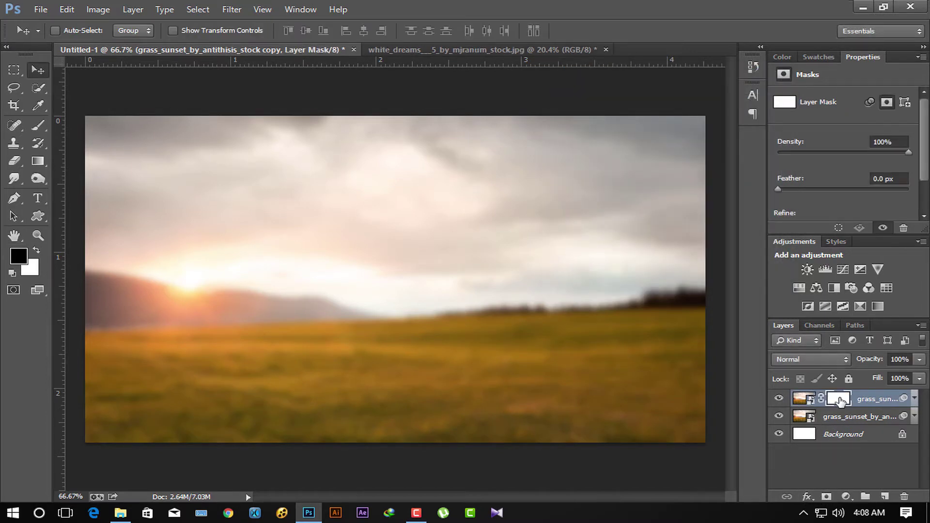
click(38, 161)
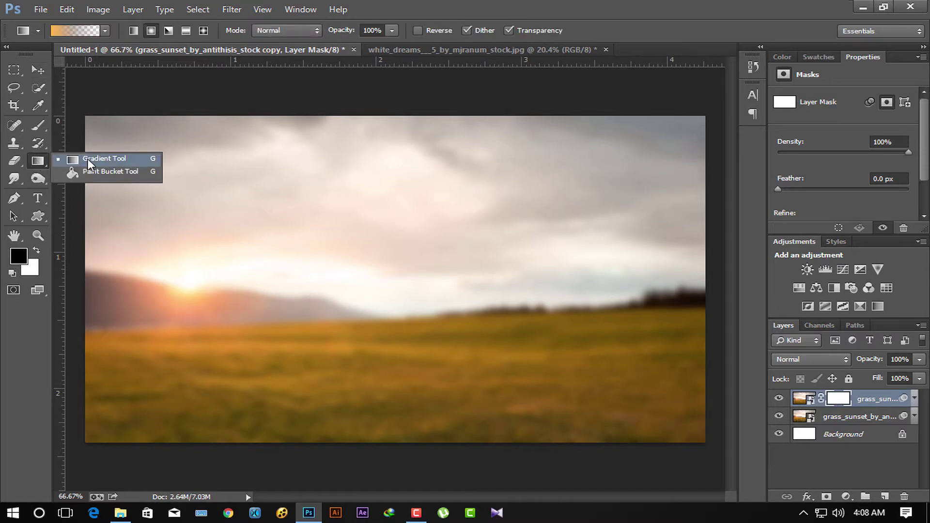
click(77, 160)
click(75, 31)
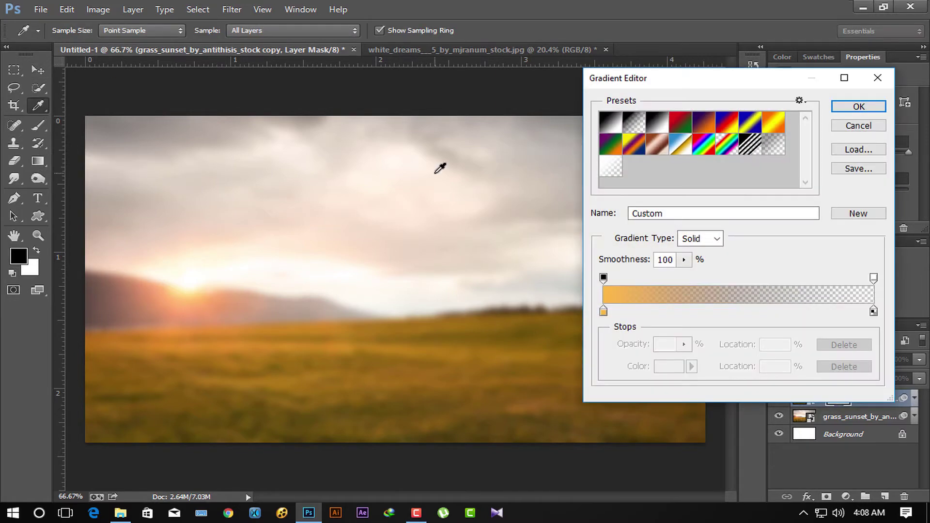
click(772, 152)
- Fade the gradient from 60% opacity to transparent and drag it upward on the mask over the foreground grass
click(603, 311)
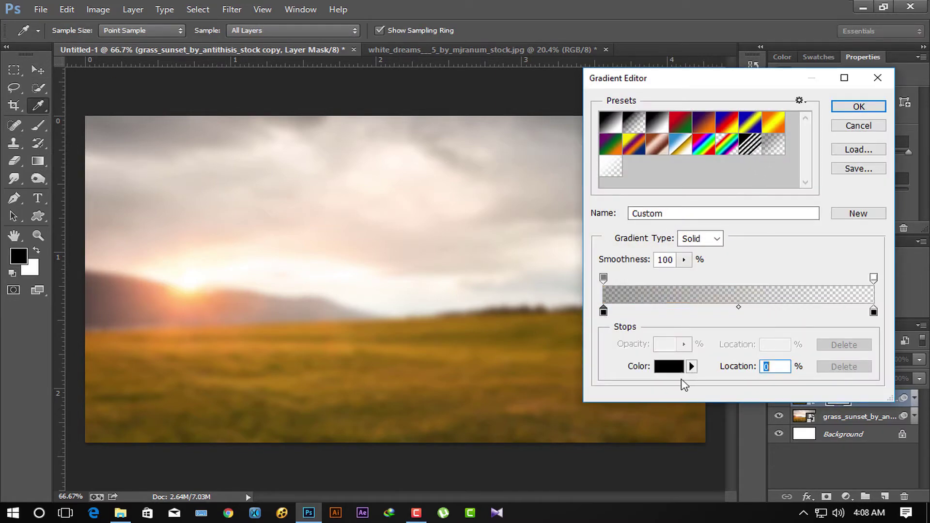
click(603, 278)
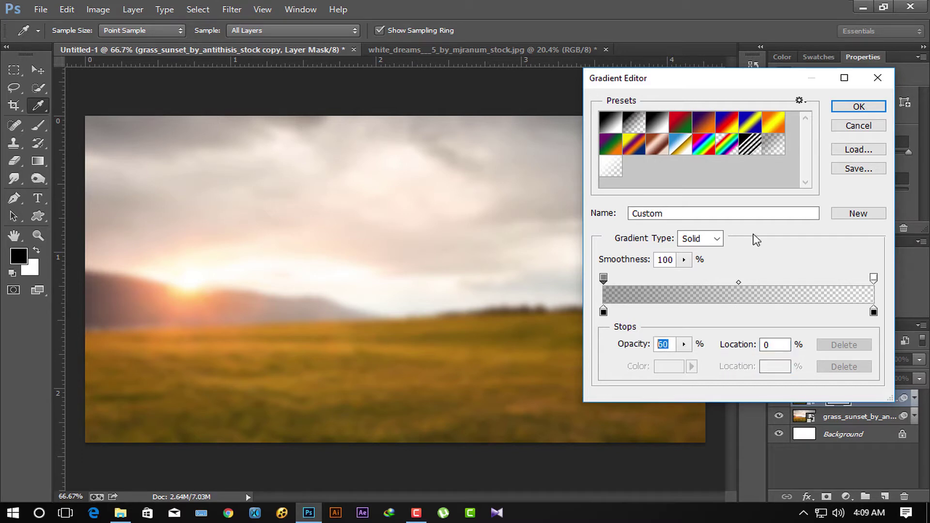
click(874, 311)
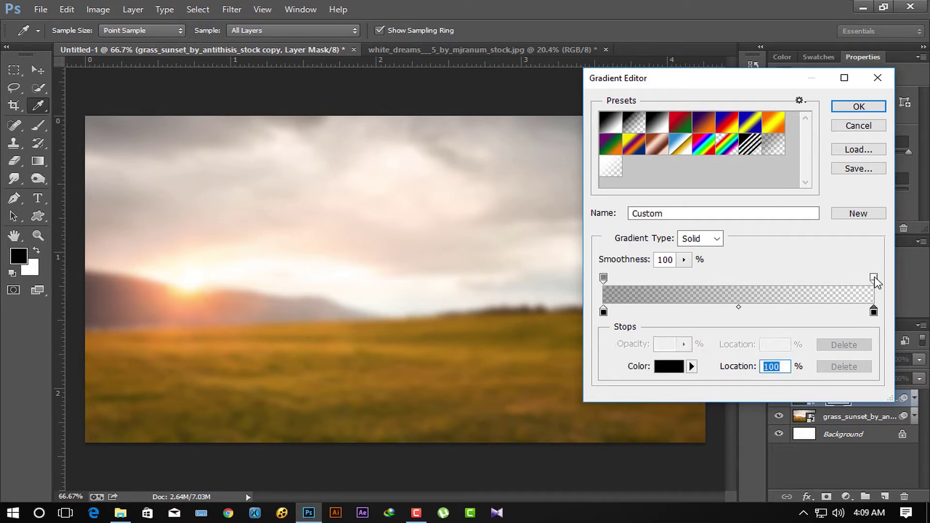
click(874, 279)
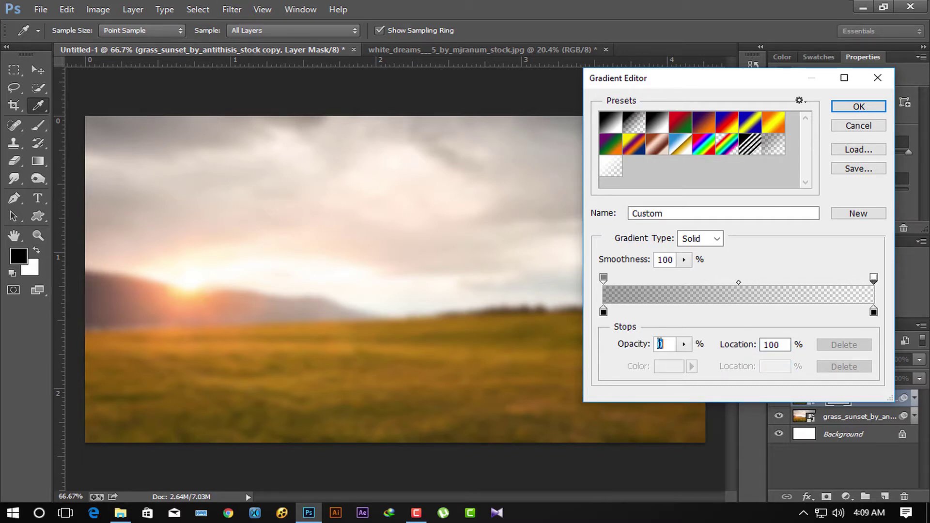
click(858, 106)
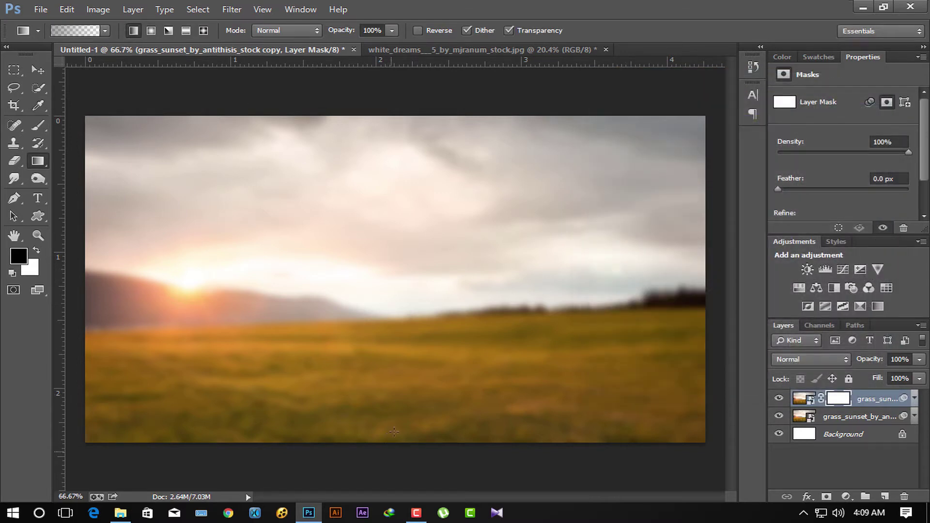
drag(394, 432, 394, 355)
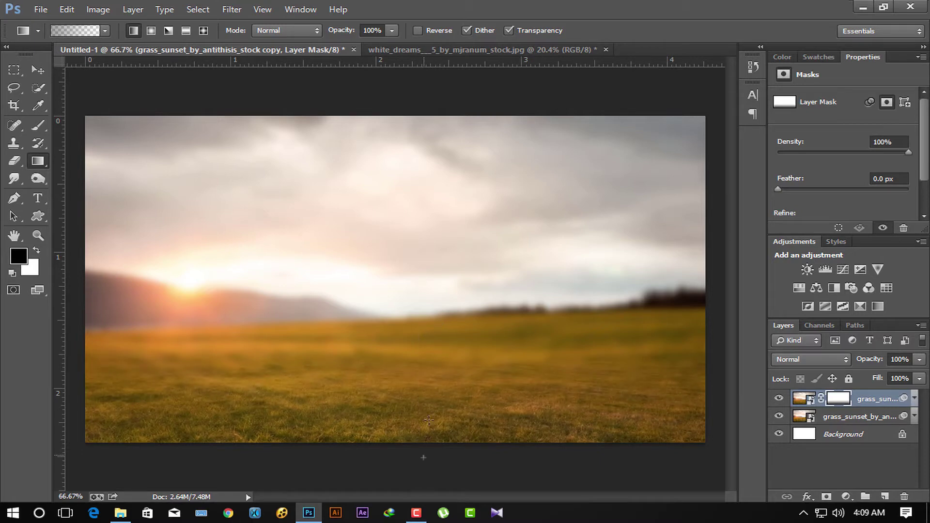
drag(425, 392, 446, 408)
mouse_move(121, 513)
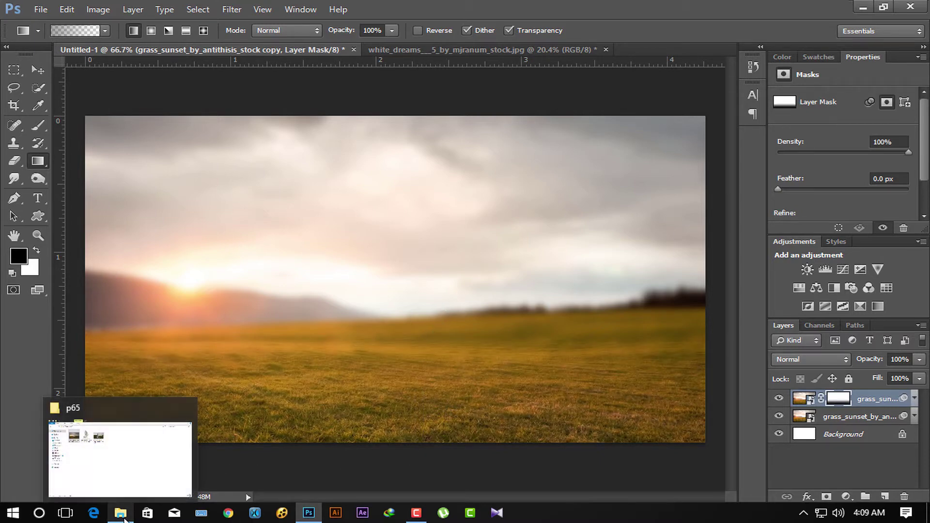
- Open the white_dreams bride photo from the p65 folder as a new document
click(73, 436)
drag(350, 148, 489, 89)
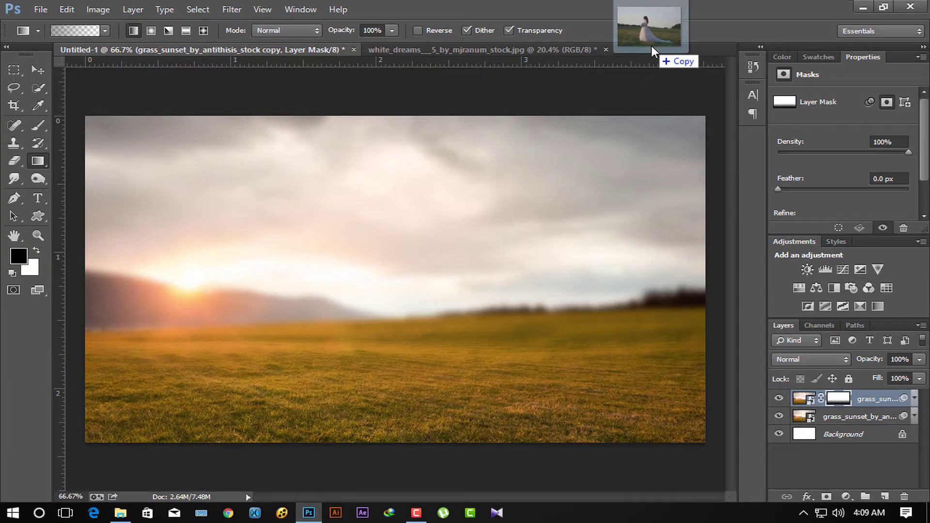
drag(488, 89, 653, 45)
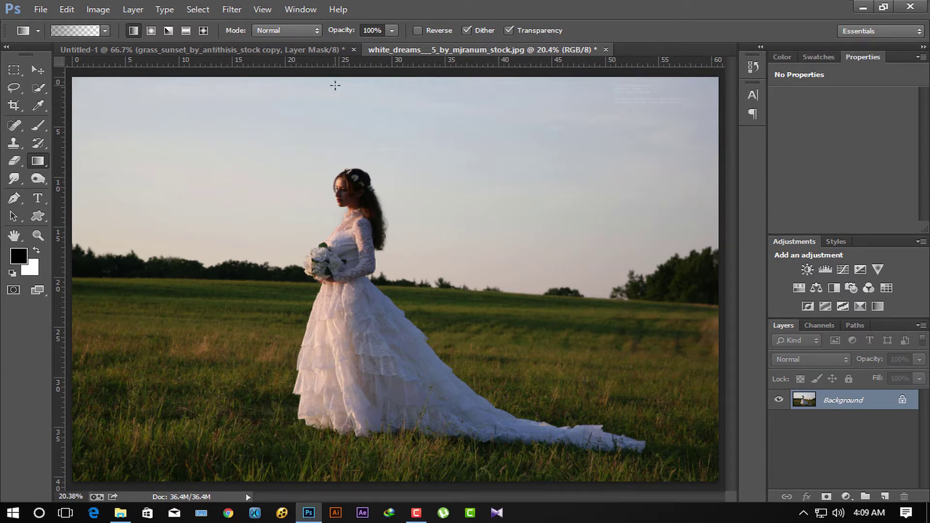
- Zoom and pan the bride photo to inspect her bodice and bouquet
scroll(456, 208, down, 1)
scroll(460, 205, up, 2)
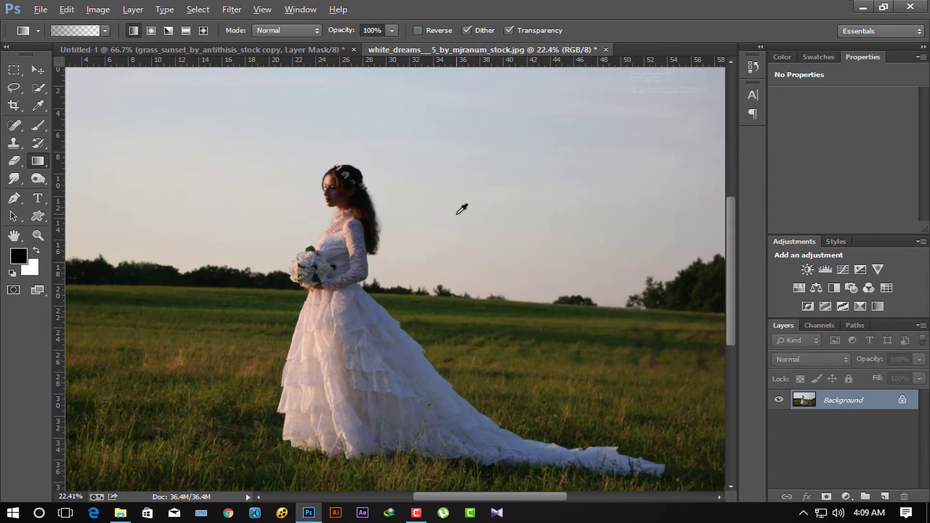
scroll(460, 203, up, 1)
scroll(457, 200, up, 1)
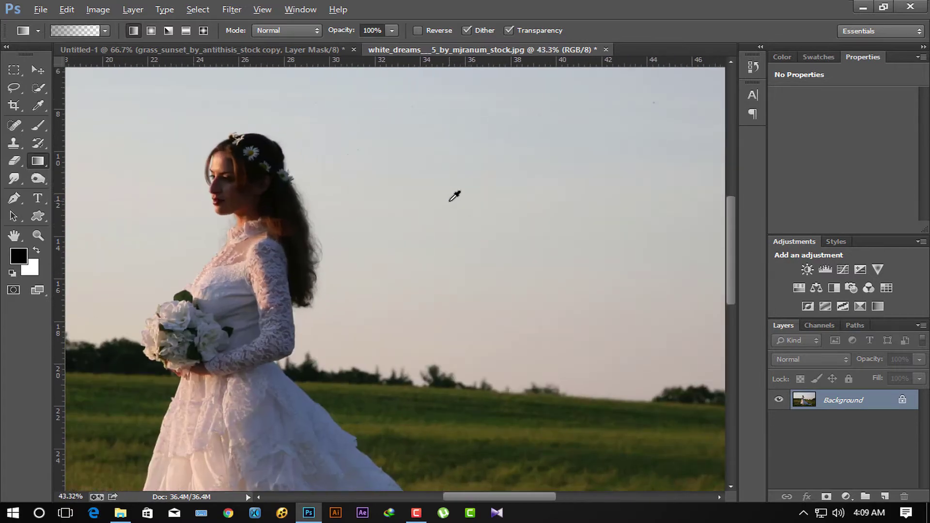
scroll(456, 198, down, 1)
scroll(454, 195, up, 1)
scroll(455, 194, up, 1)
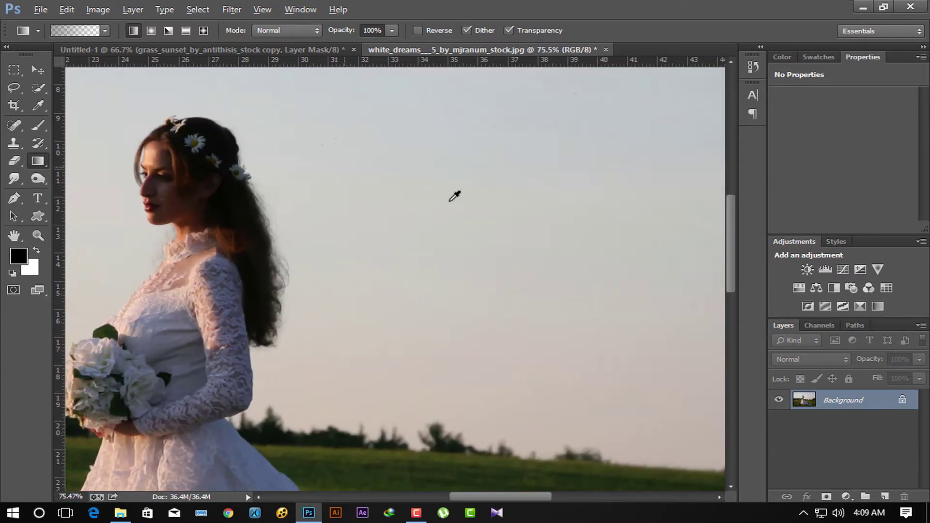
scroll(340, 208, up, 2)
drag(278, 220, 497, 262)
scroll(422, 226, down, 1)
scroll(417, 224, down, 1)
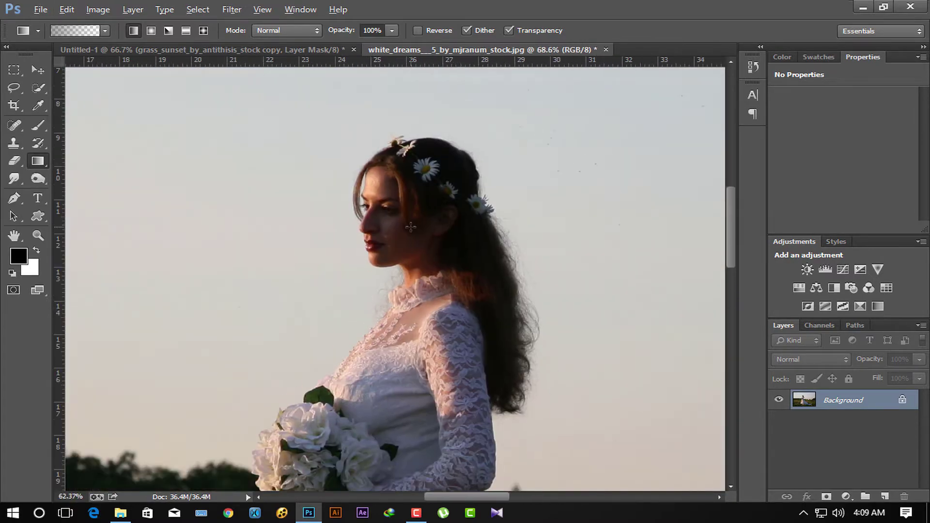
scroll(416, 223, down, 1)
scroll(415, 222, down, 1)
key(v)
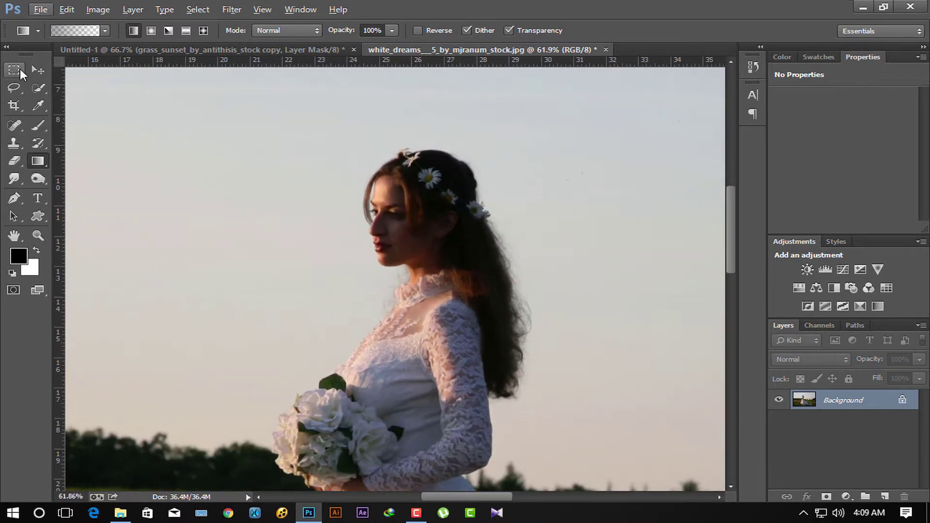
scroll(450, 248, up, 6)
scroll(500, 286, down, 1)
scroll(500, 285, down, 1)
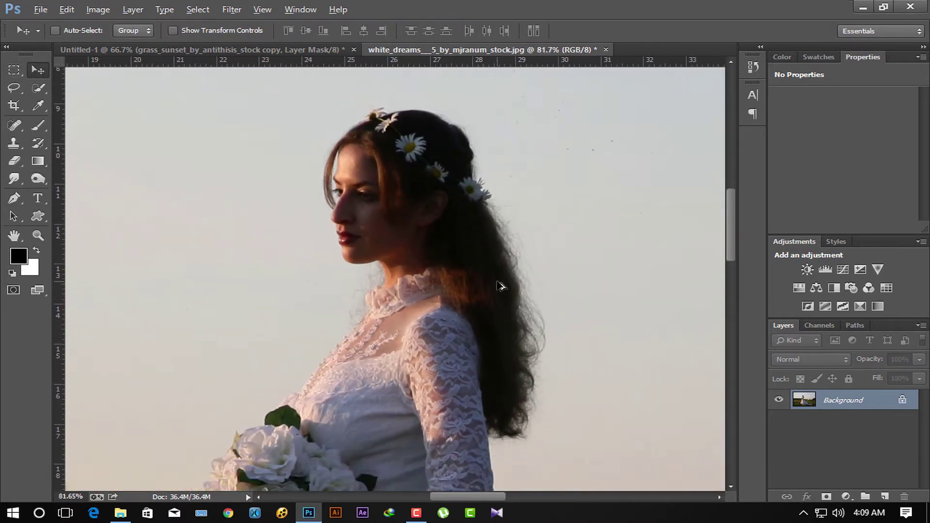
drag(422, 335, 402, 166)
- Zoom and pan up to the bride's face and daisy crown
scroll(396, 237, down, 1)
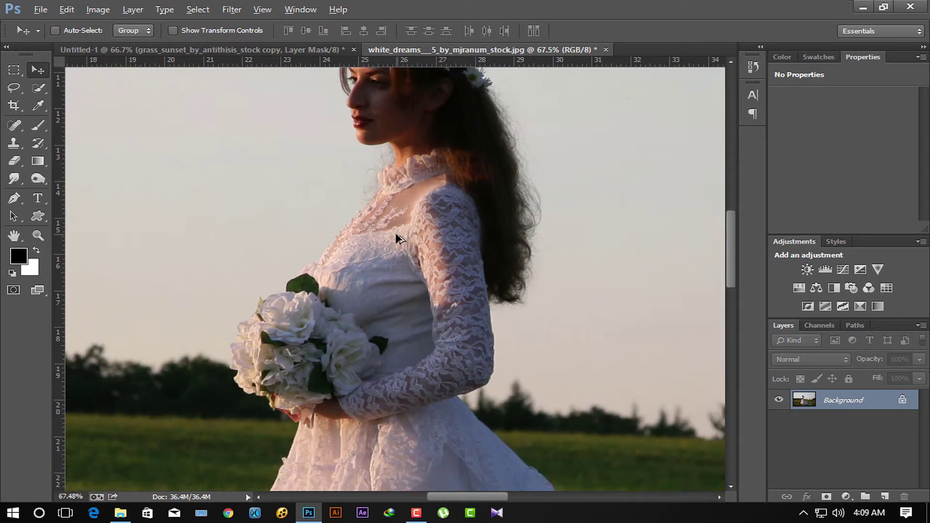
scroll(397, 237, up, 1)
scroll(397, 238, up, 1)
scroll(396, 238, down, 1)
scroll(397, 238, down, 1)
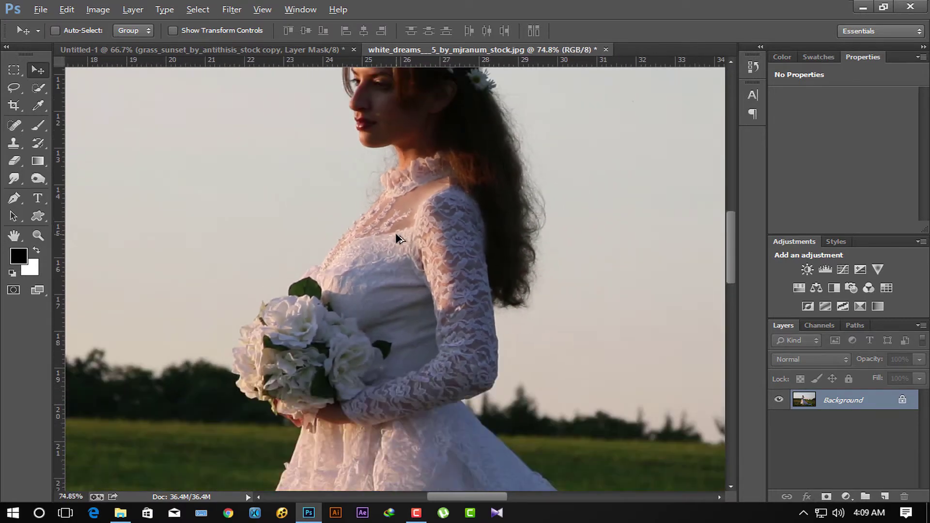
scroll(397, 236, up, 1)
scroll(396, 236, up, 1)
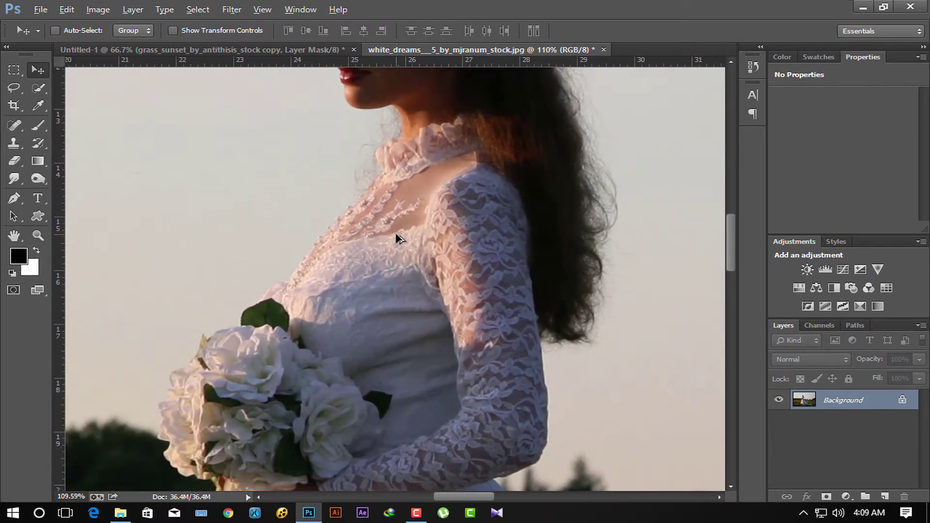
scroll(395, 232, up, 1)
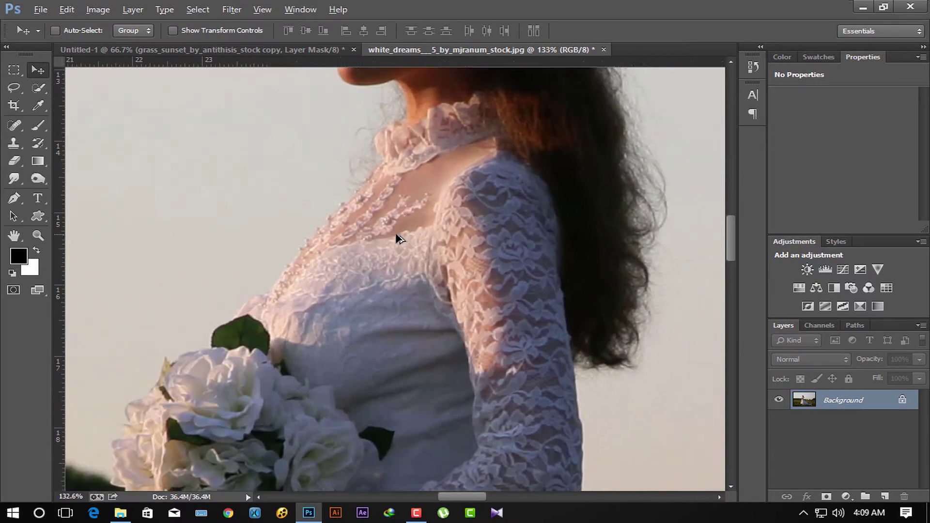
drag(434, 144, 412, 312)
drag(405, 187, 333, 353)
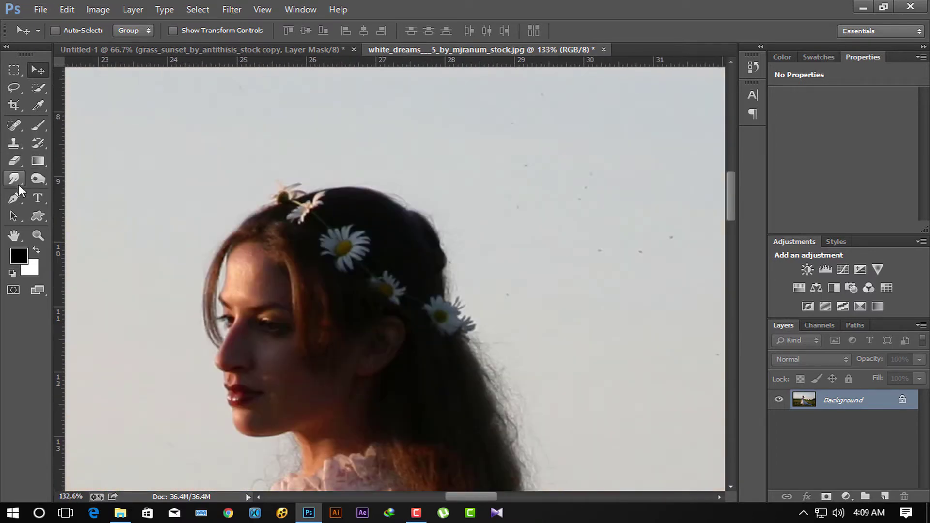
- With the Pen tool, start a path at the bride's hairline and curve it down her face, chin and neck
click(20, 201)
click(73, 196)
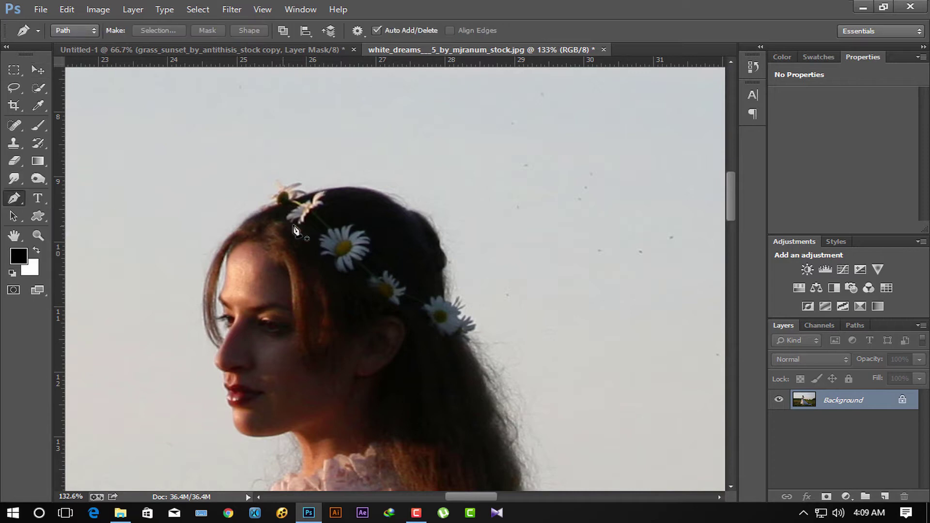
click(275, 205)
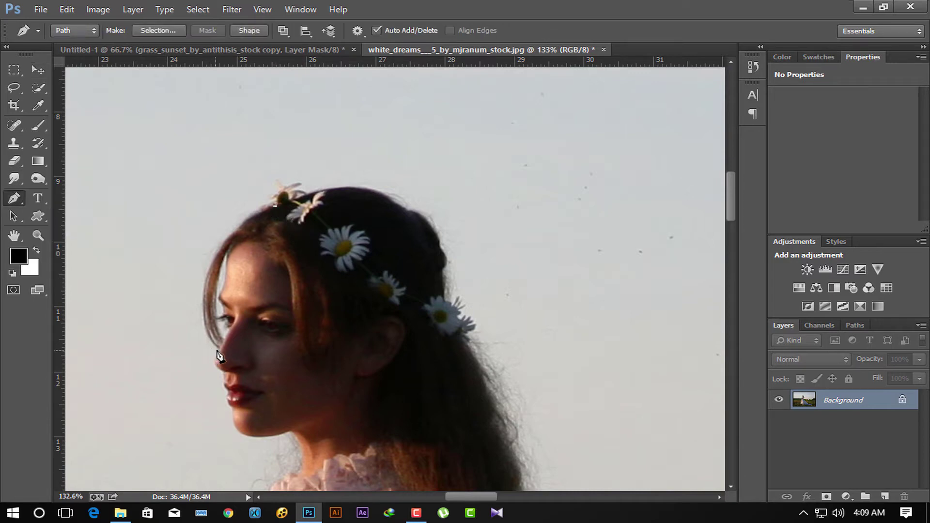
drag(217, 348, 267, 447)
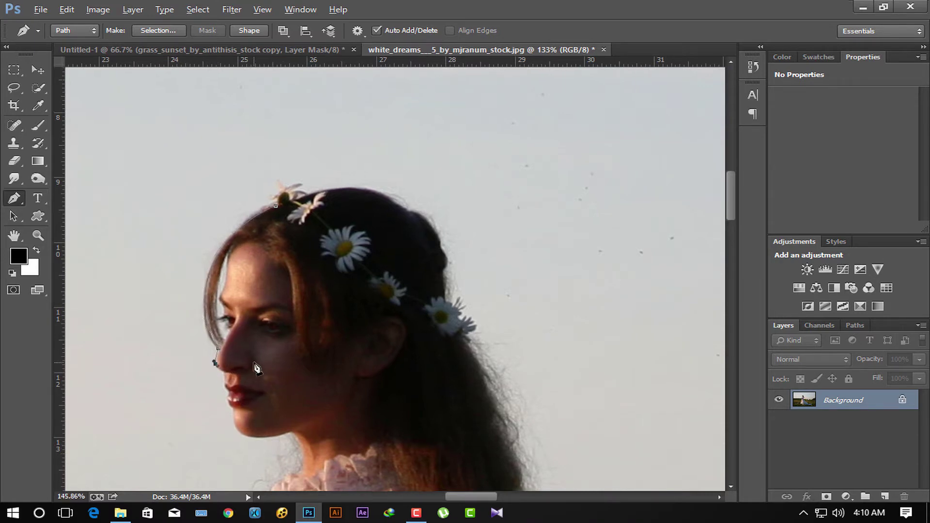
scroll(242, 356, up, 3)
mouse_move(192, 364)
mouse_down()
mouse_move(193, 372)
mouse_move(306, 242)
mouse_up()
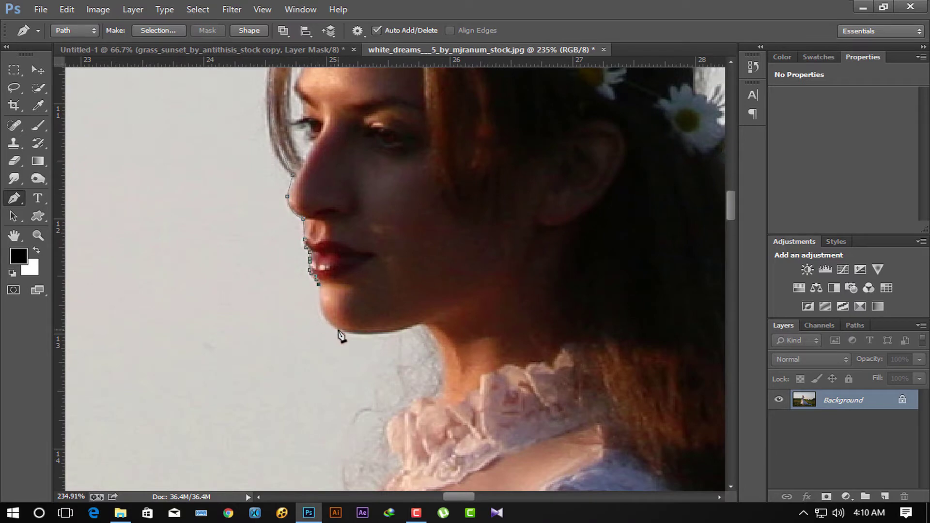
drag(339, 330, 368, 339)
drag(419, 324, 453, 309)
mouse_move(434, 397)
mouse_down()
mouse_move(413, 428)
mouse_move(490, 211)
mouse_up()
- Trace the path down the collar, shoulder and sleeve edge
click(431, 287)
click(421, 307)
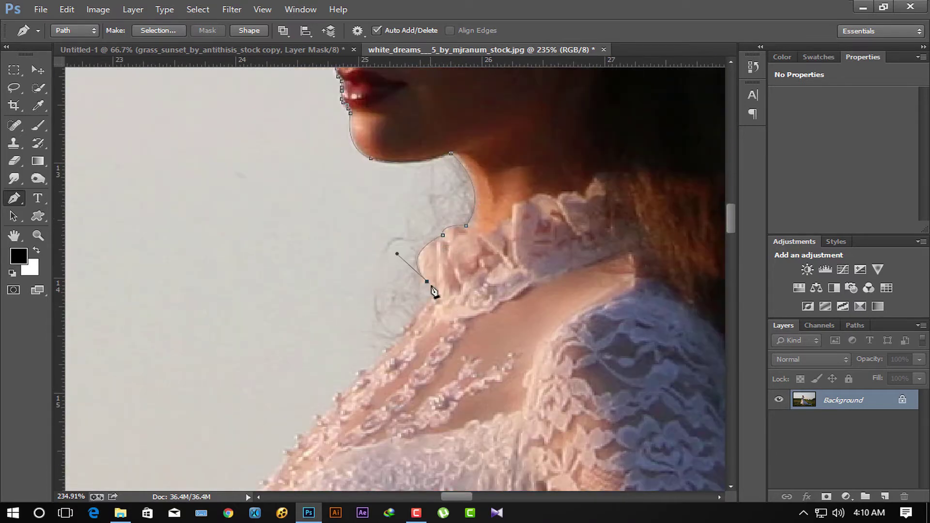
click(406, 322)
click(391, 345)
click(376, 359)
drag(403, 310, 440, 167)
click(373, 262)
click(344, 291)
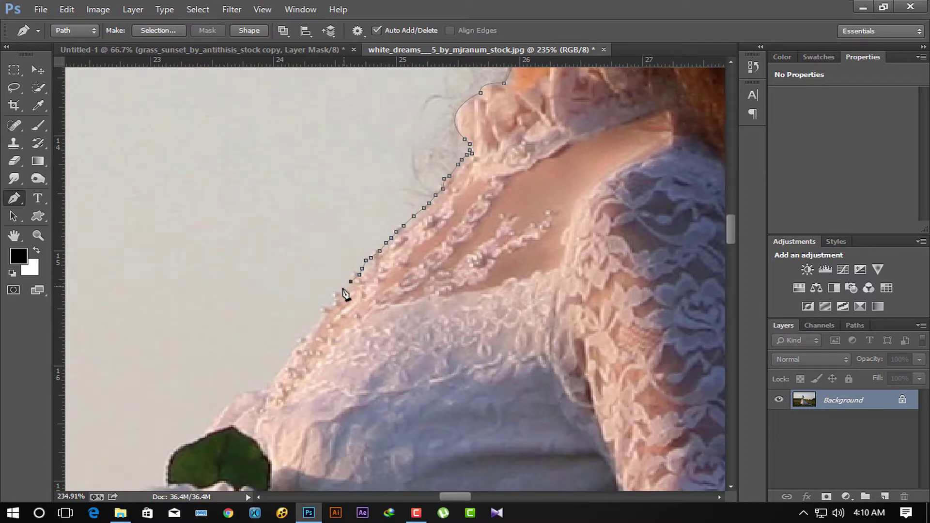
drag(343, 297, 384, 204)
click(355, 219)
click(329, 251)
click(316, 273)
drag(296, 303, 445, 239)
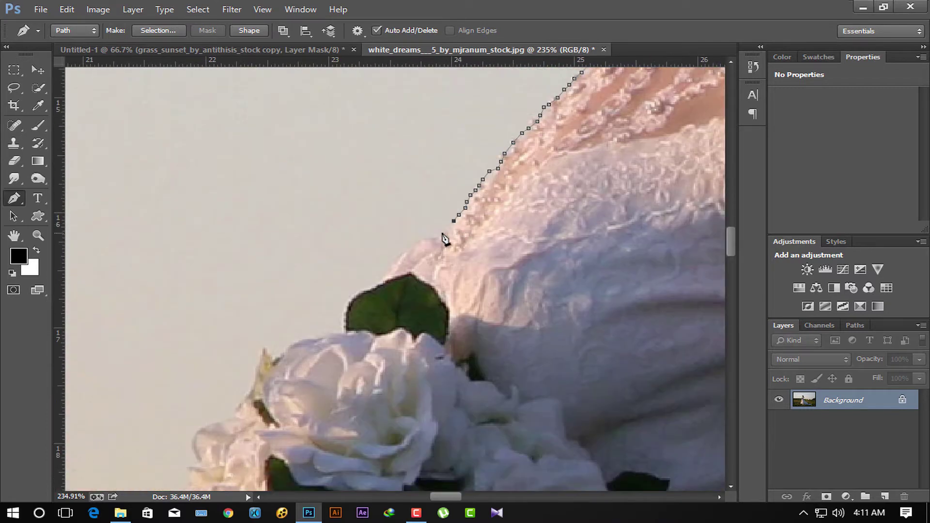
- Carry the path around the leaf and along the edge of the roses
drag(380, 287, 559, 191)
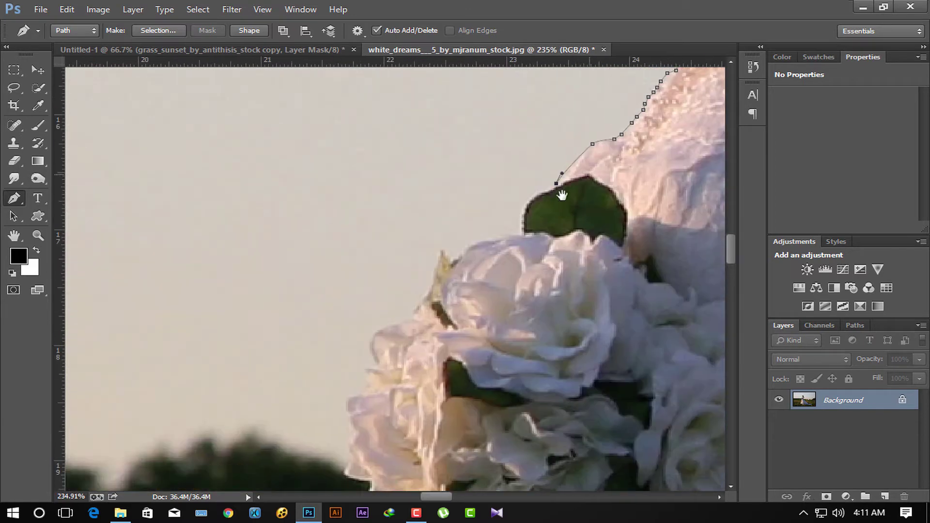
click(556, 184)
drag(522, 233, 535, 266)
click(496, 240)
click(489, 240)
click(475, 241)
click(460, 256)
click(453, 261)
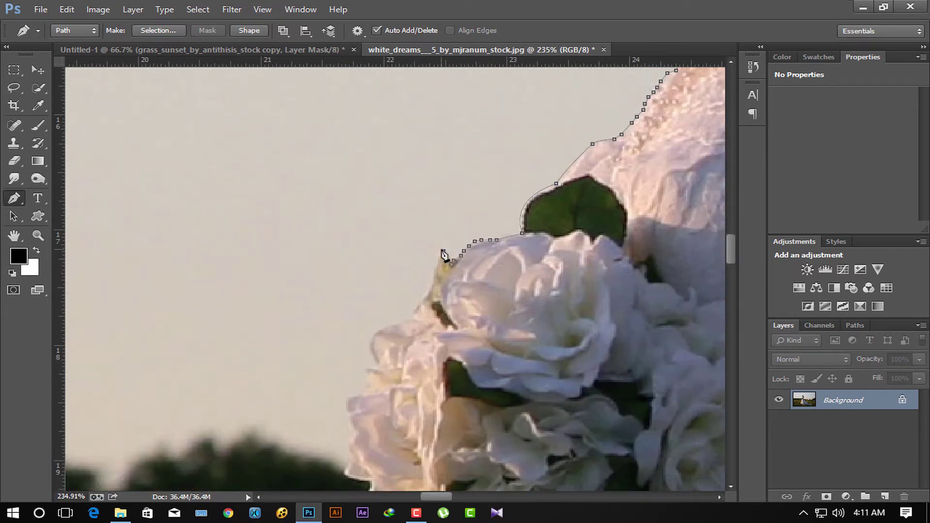
click(412, 319)
click(379, 330)
drag(383, 335, 423, 166)
click(413, 177)
click(414, 189)
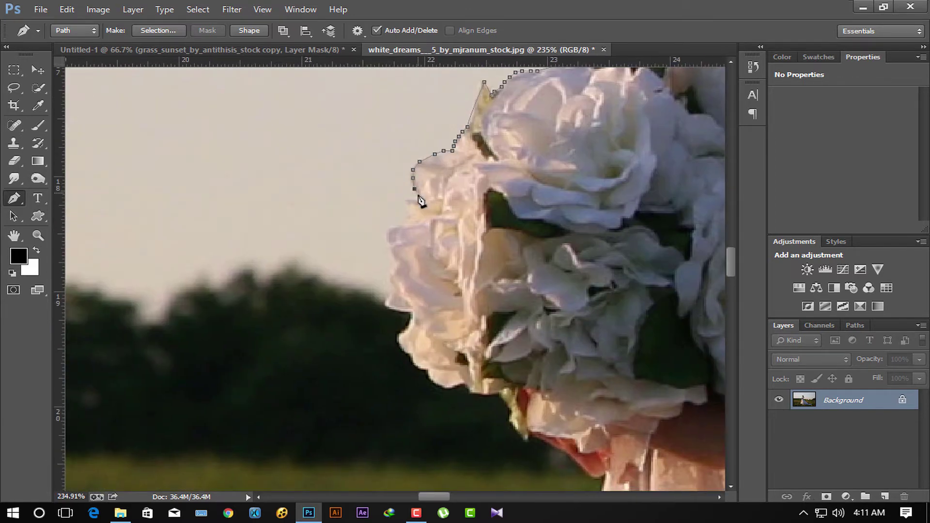
- Trace down the bouquet edge and the lower roses to the bouquet's bottom
click(402, 222)
click(390, 231)
click(386, 240)
click(395, 258)
click(388, 275)
drag(435, 294, 396, 190)
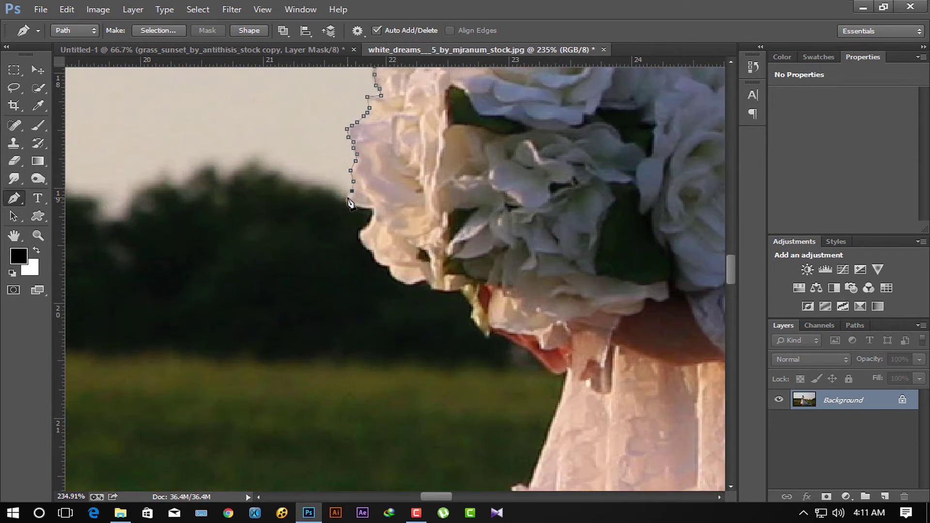
click(347, 199)
click(353, 204)
click(359, 206)
click(366, 207)
click(372, 206)
drag(373, 251, 388, 261)
click(422, 282)
- Continue the path past the hand and down the dress edge
drag(491, 282, 254, 214)
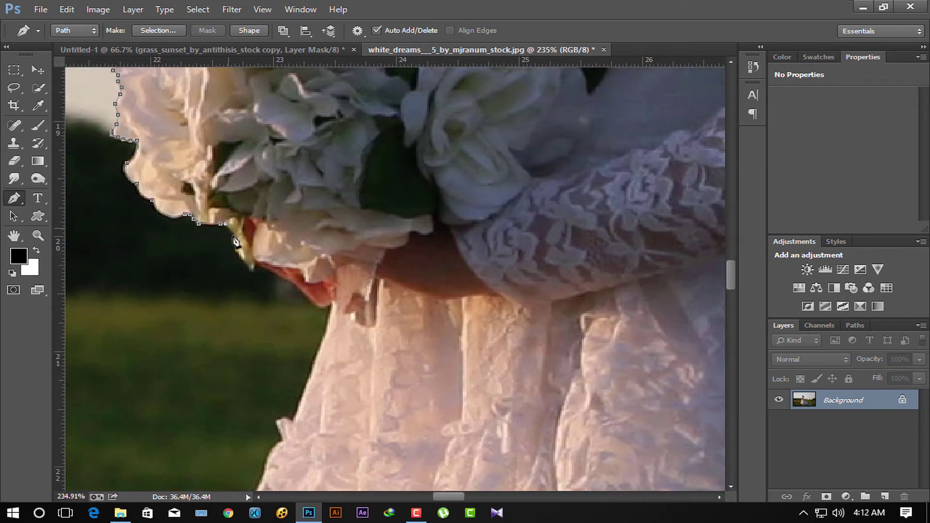
drag(299, 290, 339, 177)
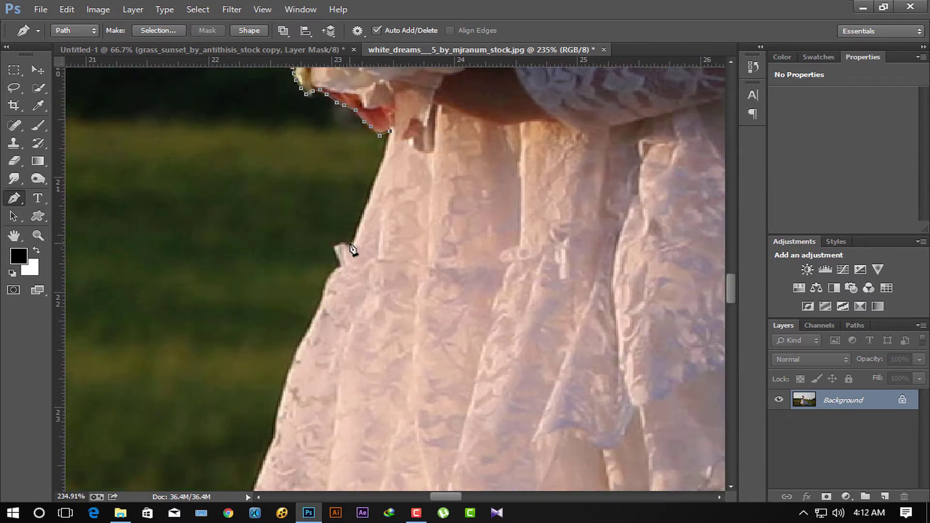
mouse_move(341, 244)
mouse_down()
mouse_move(342, 266)
mouse_move(515, 250)
mouse_up()
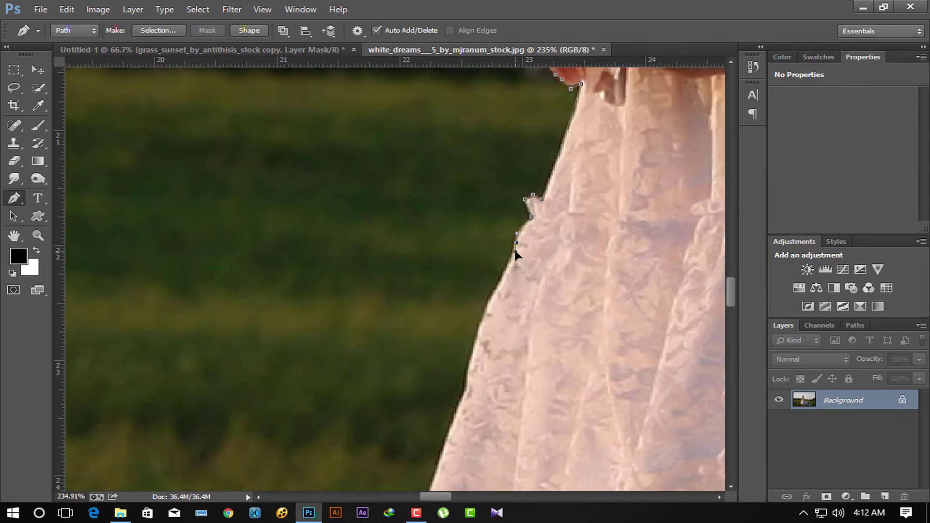
click(492, 304)
mouse_move(536, 318)
mouse_down()
mouse_move(539, 228)
mouse_move(536, 266)
mouse_move(554, 269)
mouse_up()
drag(528, 346, 544, 222)
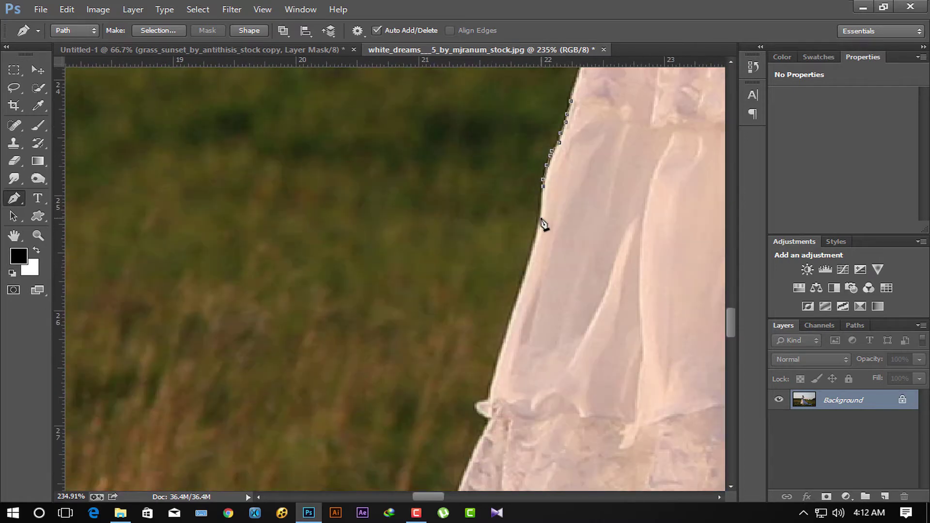
click(525, 299)
click(515, 326)
click(508, 351)
click(499, 381)
drag(532, 408, 597, 192)
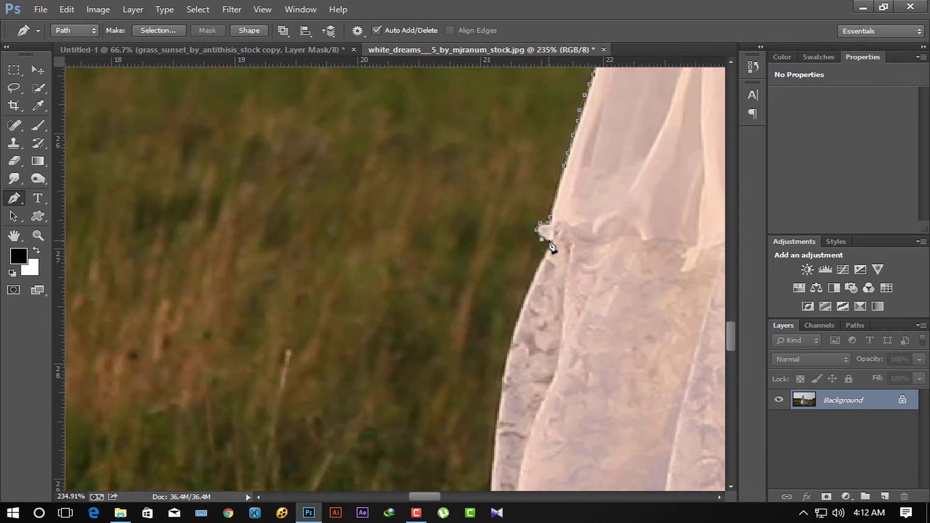
drag(550, 245, 503, 121)
drag(443, 383, 443, 487)
- Follow the lace hem, fit the image to the window, and extend the path into the foreground grass
drag(544, 363, 502, 353)
alt+click(401, 386)
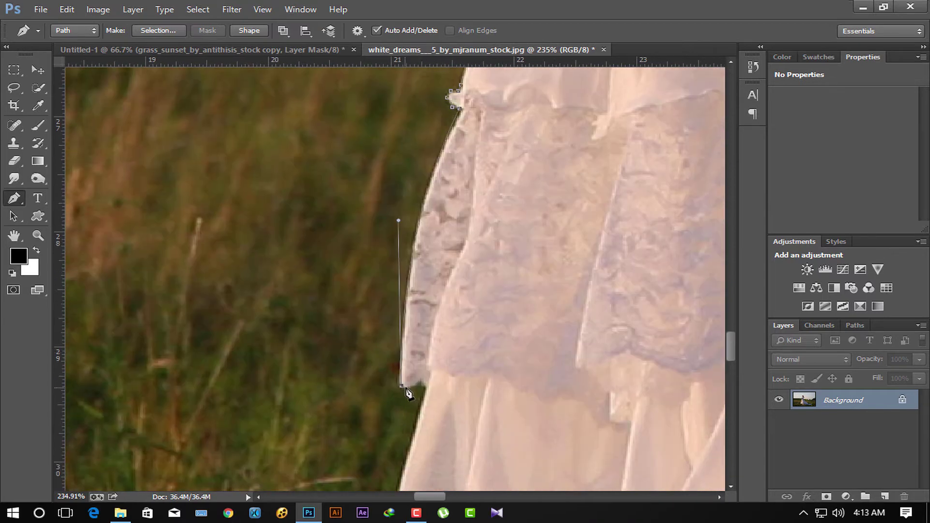
drag(430, 394, 482, 284)
drag(455, 355, 458, 363)
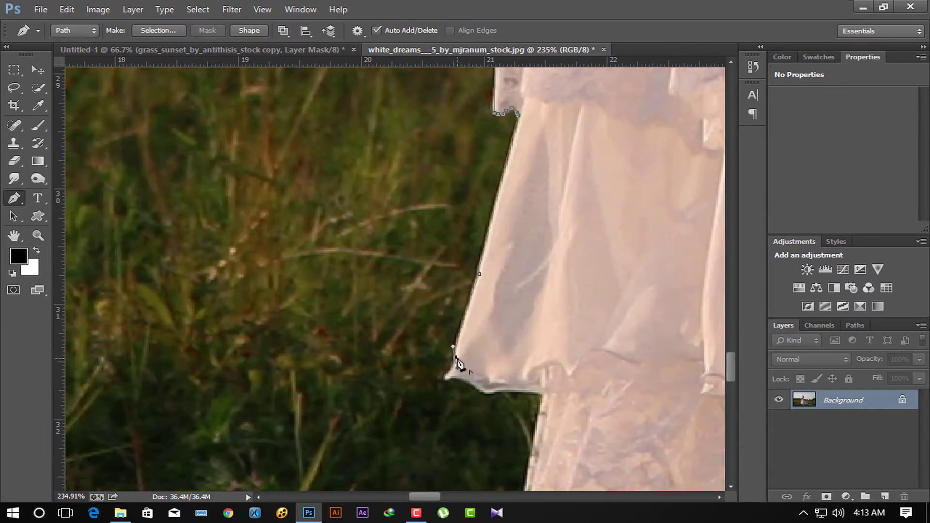
click(479, 389)
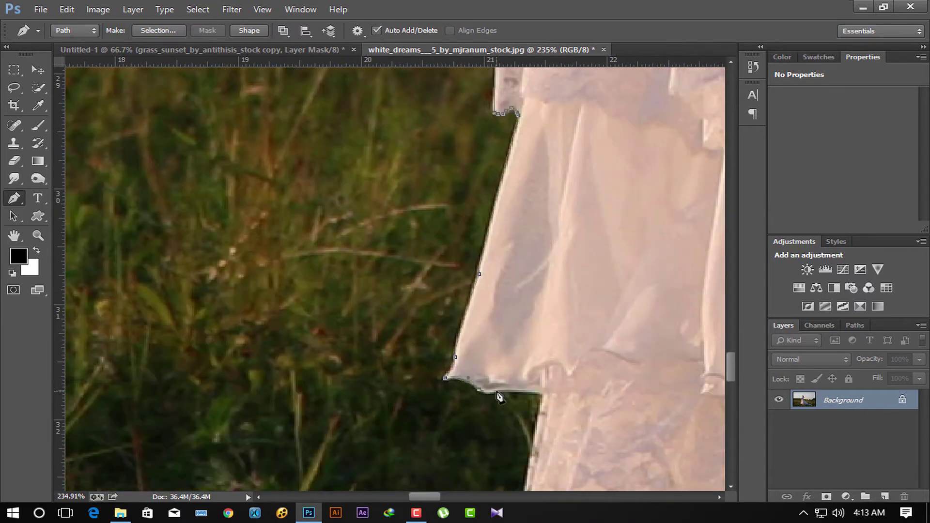
click(540, 394)
mouse_move(589, 405)
mouse_down()
mouse_move(562, 252)
mouse_move(517, 118)
mouse_up()
click(437, 383)
click(504, 380)
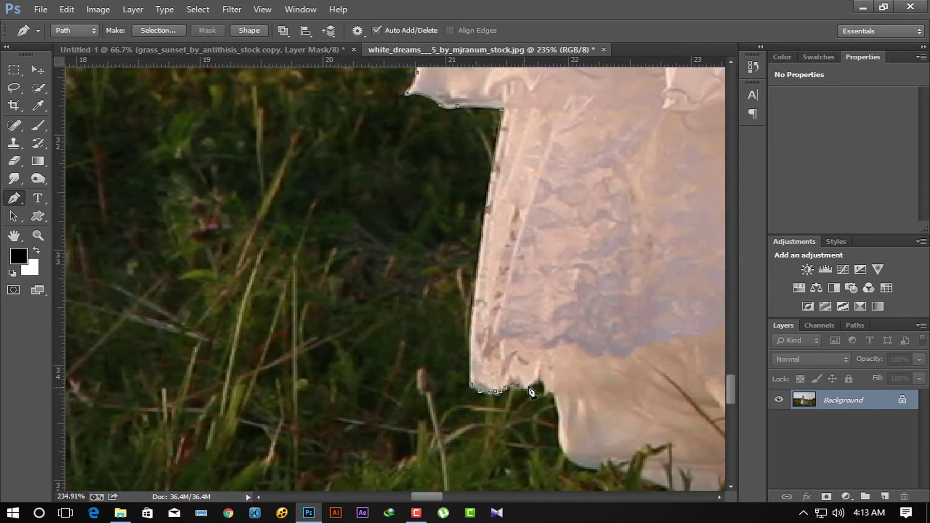
drag(538, 426, 401, 254)
key(ctrl+0)
click(287, 421)
click(187, 403)
- Run the path across the lower-left grass and leftward along the end of the train
click(124, 427)
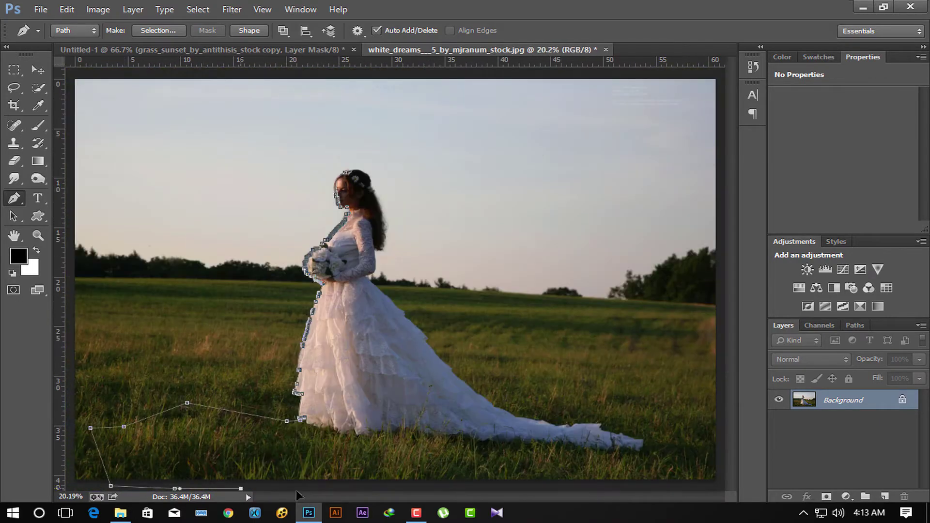
click(91, 427)
scroll(664, 439, up, 1)
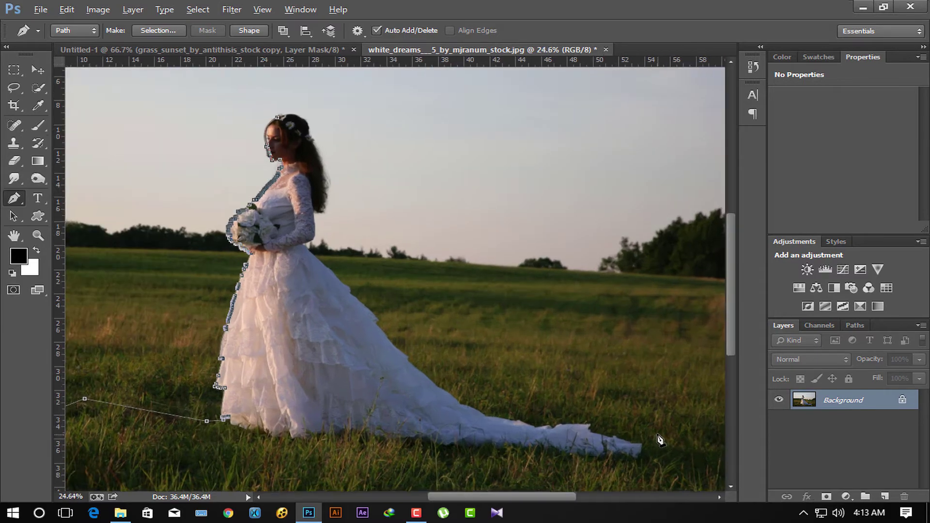
scroll(660, 440, up, 2)
scroll(521, 356, up, 3)
click(562, 373)
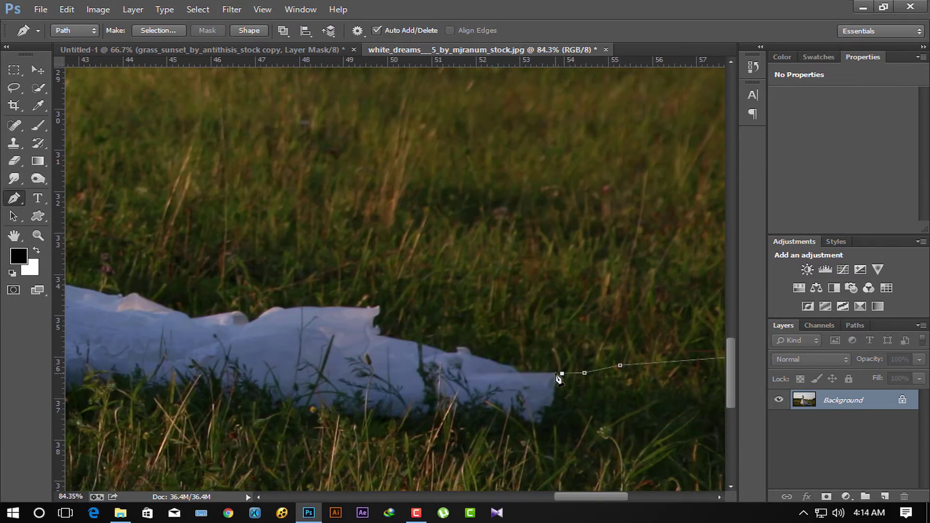
click(509, 366)
scroll(465, 348, up, 2)
click(489, 363)
click(456, 352)
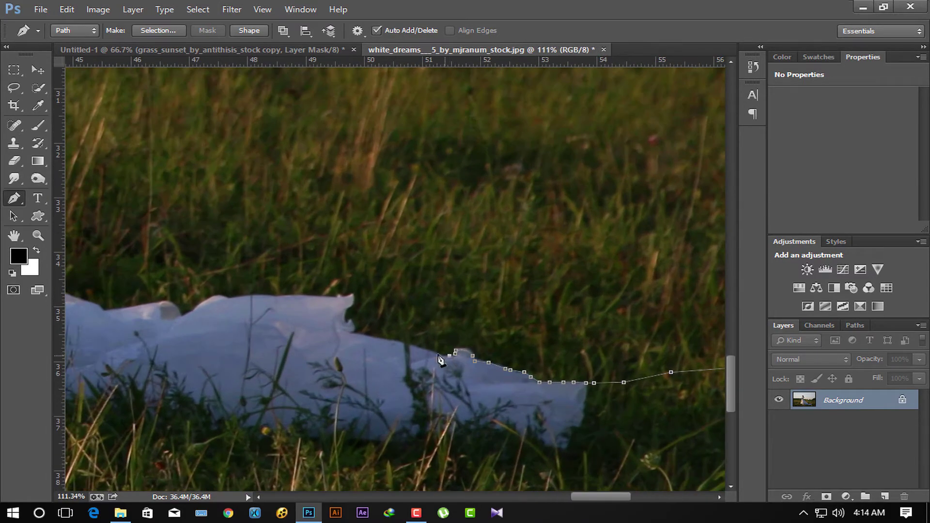
click(414, 345)
click(392, 340)
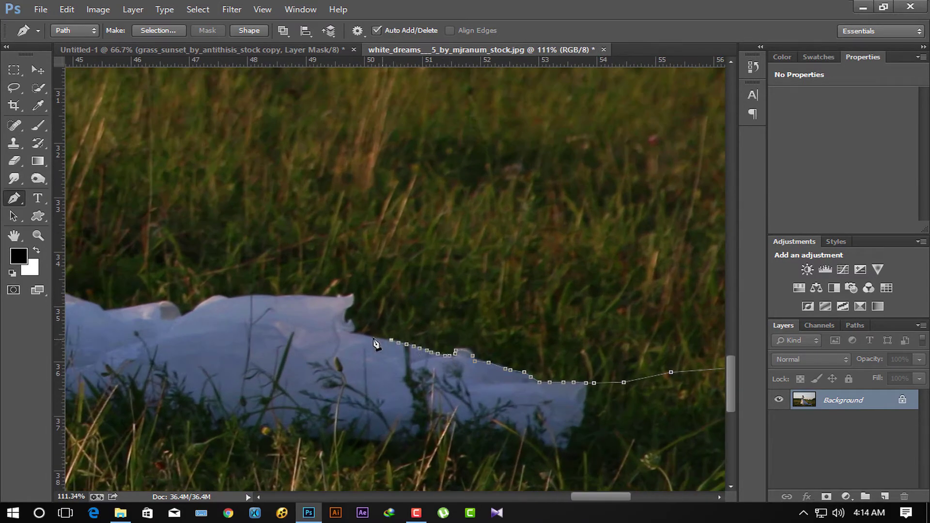
- Trace the train's top edge with curved anchors
click(261, 296)
click(229, 299)
click(200, 302)
mouse_move(179, 330)
mouse_down()
mouse_move(187, 315)
mouse_move(395, 391)
mouse_up()
drag(306, 364, 543, 362)
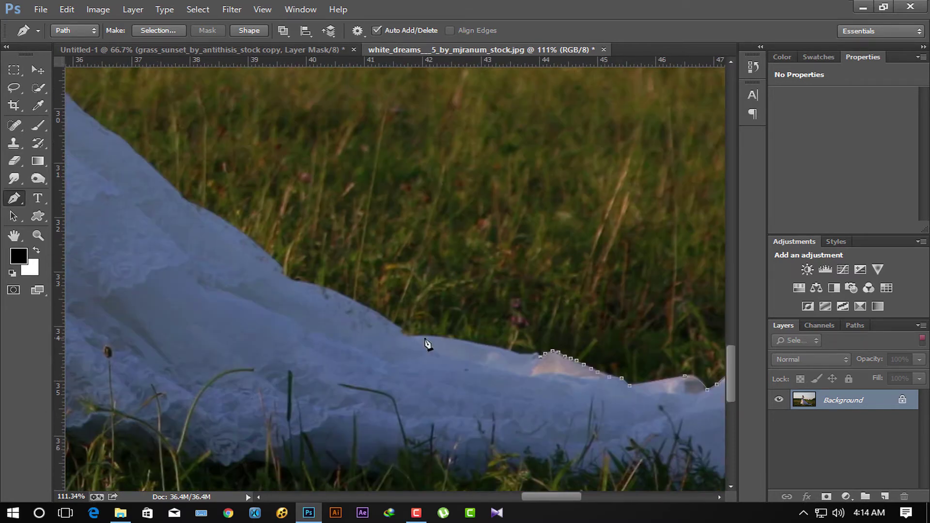
drag(410, 337, 383, 348)
click(295, 286)
- Climb the path up the dress's back edge, past the notch, to the arm
drag(222, 224, 383, 328)
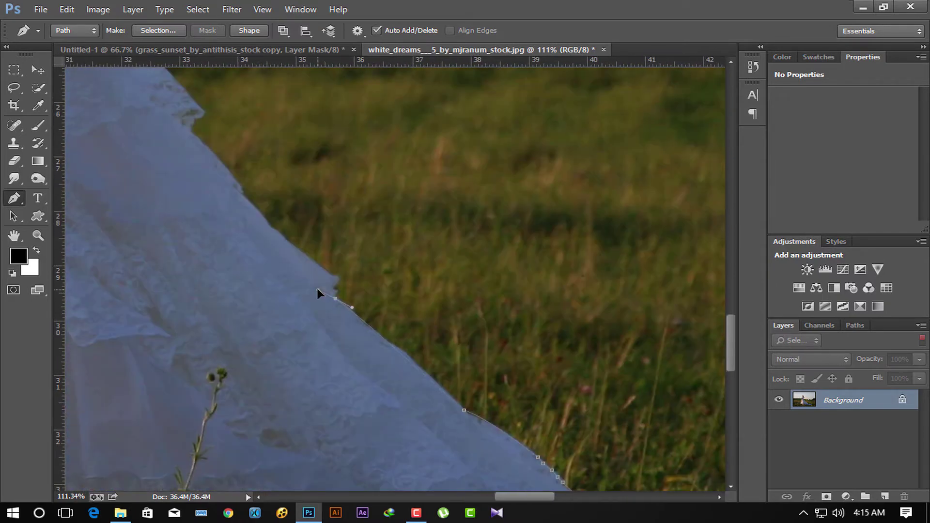
mouse_move(243, 188)
mouse_down()
mouse_move(343, 343)
mouse_move(291, 287)
mouse_move(318, 357)
mouse_move(289, 331)
mouse_up()
click(312, 325)
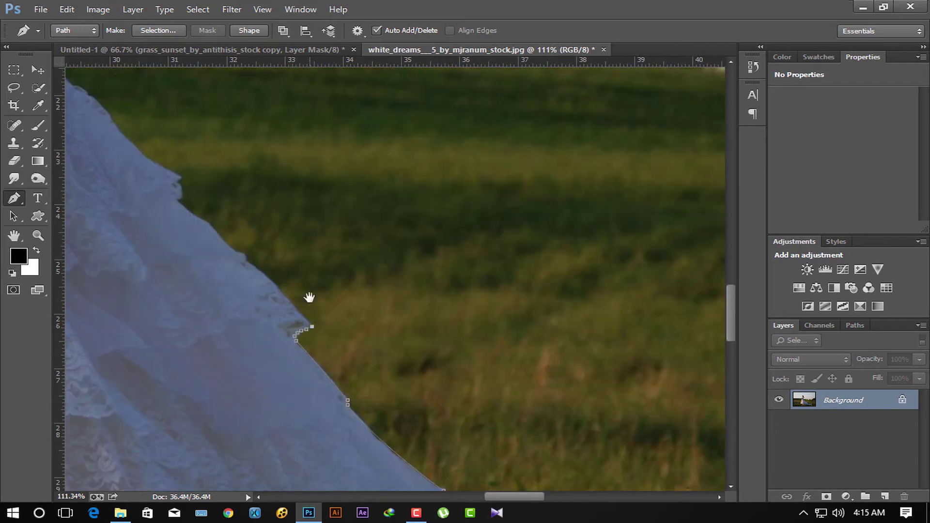
mouse_move(246, 266)
mouse_down()
mouse_move(265, 343)
mouse_move(264, 335)
mouse_up()
drag(228, 308, 310, 379)
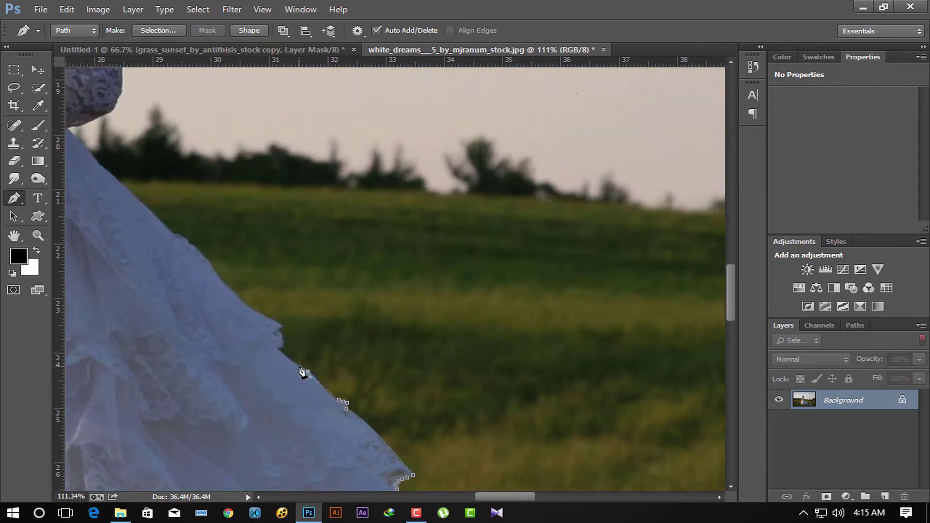
drag(284, 334, 470, 507)
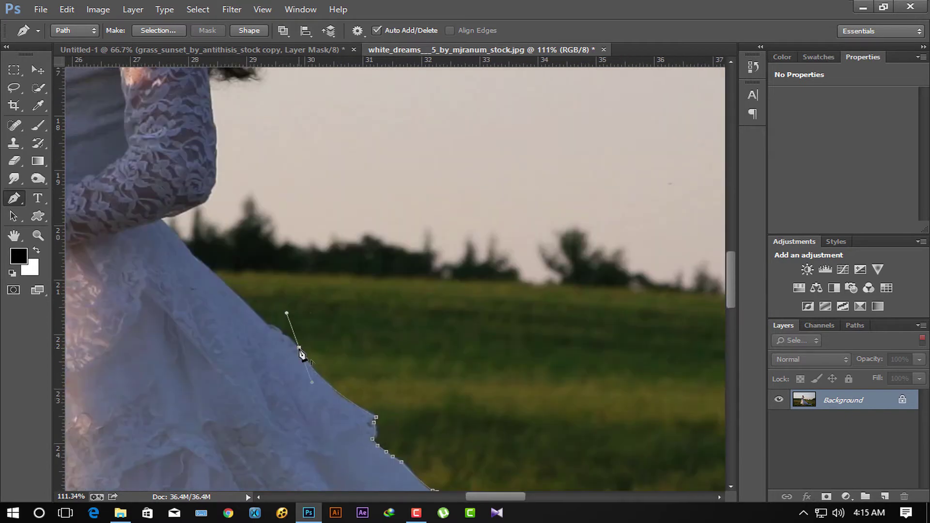
drag(282, 339, 275, 331)
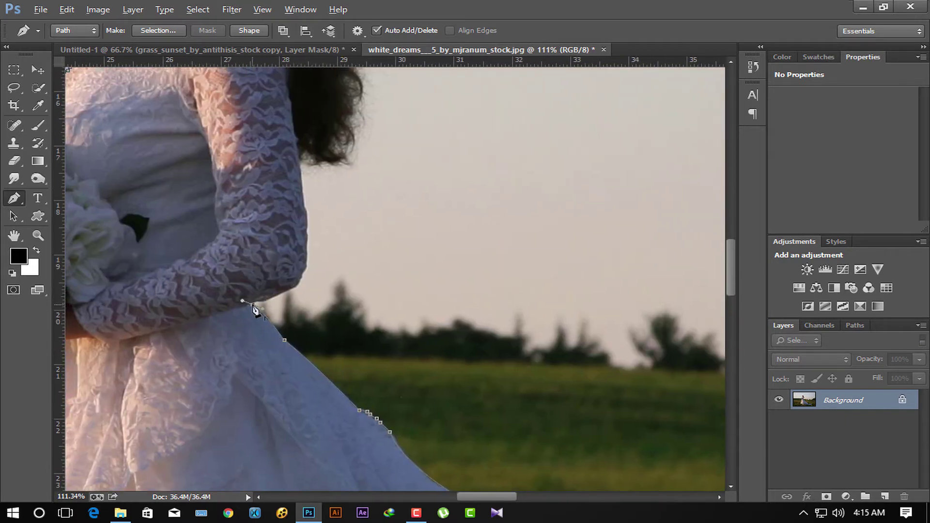
drag(286, 298, 308, 258)
- Carry the path up the sleeve and along the hair edge toward the flowers
drag(325, 224, 320, 321)
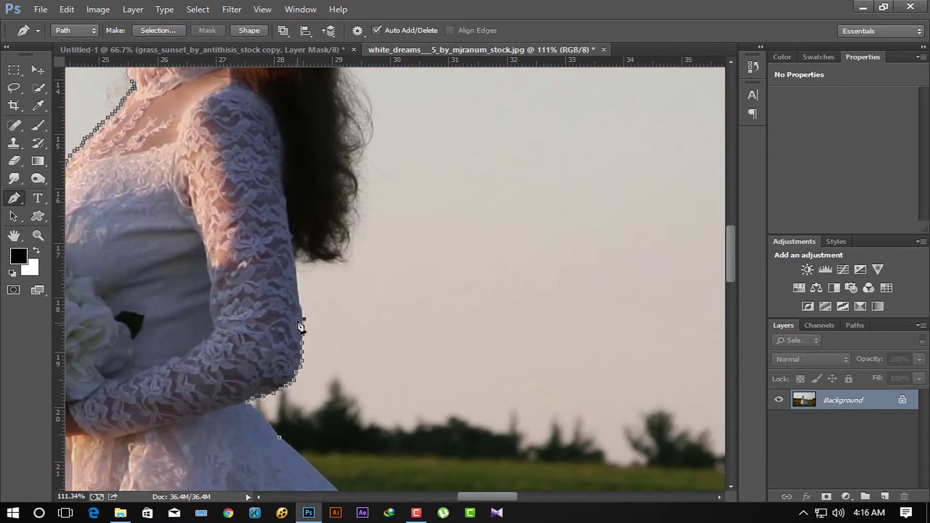
click(337, 262)
click(352, 149)
drag(347, 78, 336, 373)
click(313, 307)
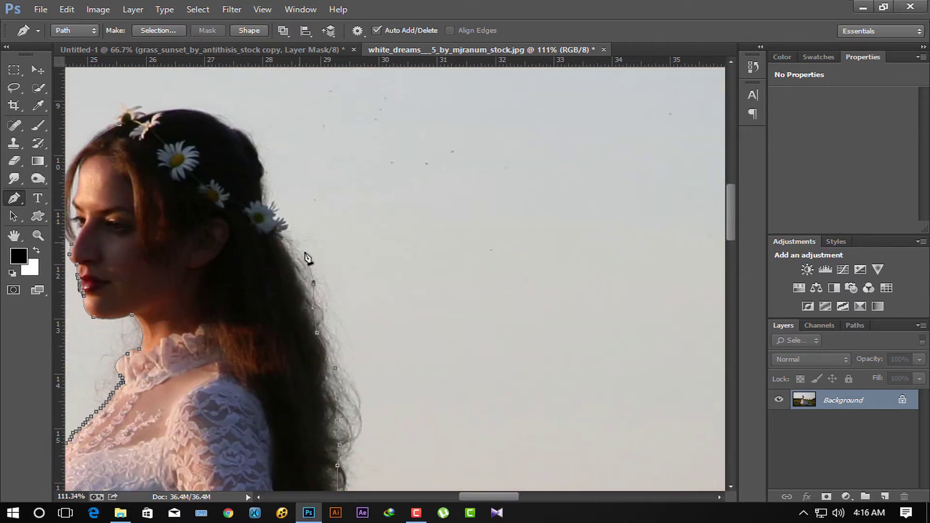
click(300, 243)
click(289, 234)
mouse_move(281, 220)
mouse_down()
mouse_move(228, 135)
mouse_move(206, 132)
mouse_up()
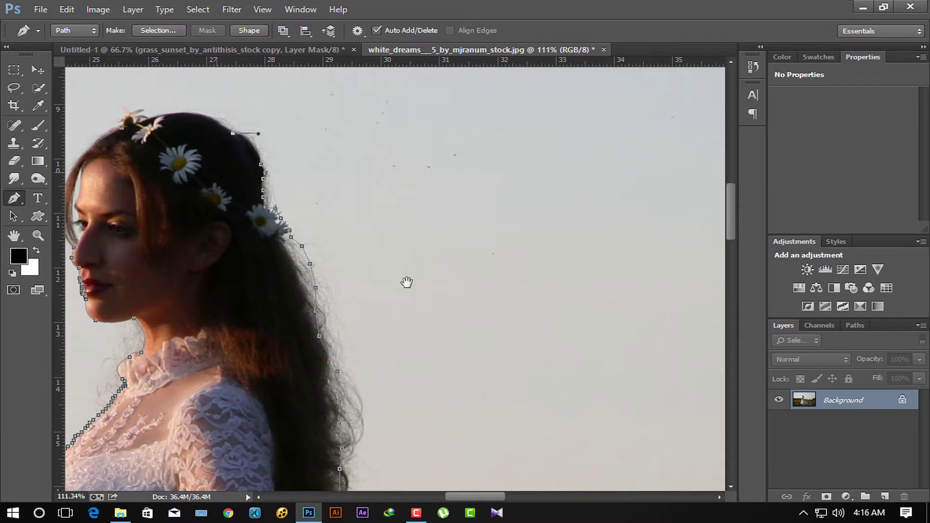
- Arc over the head, break the anchor's handles, close around the top flower, and load the path as a selection
scroll(407, 280, up, 5)
key(alt)
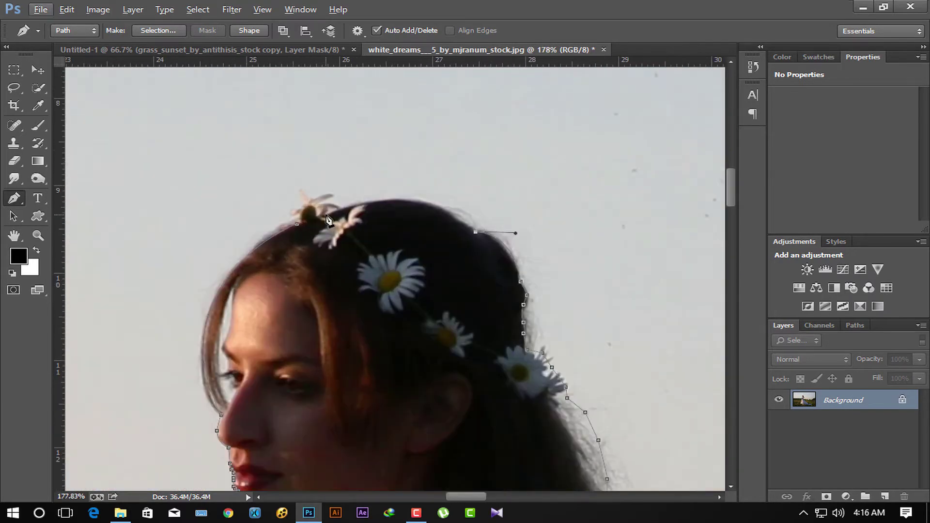
drag(327, 215, 219, 261)
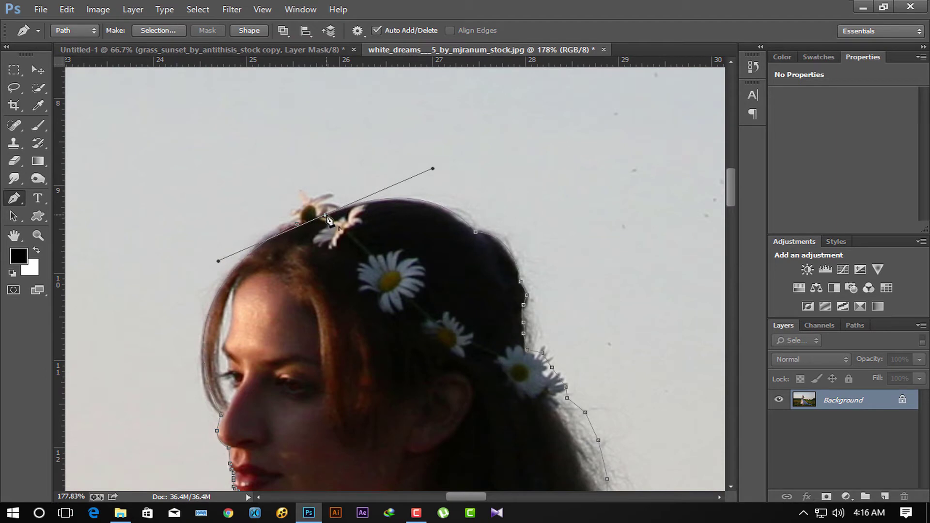
alt+click(327, 216)
alt+click(326, 213)
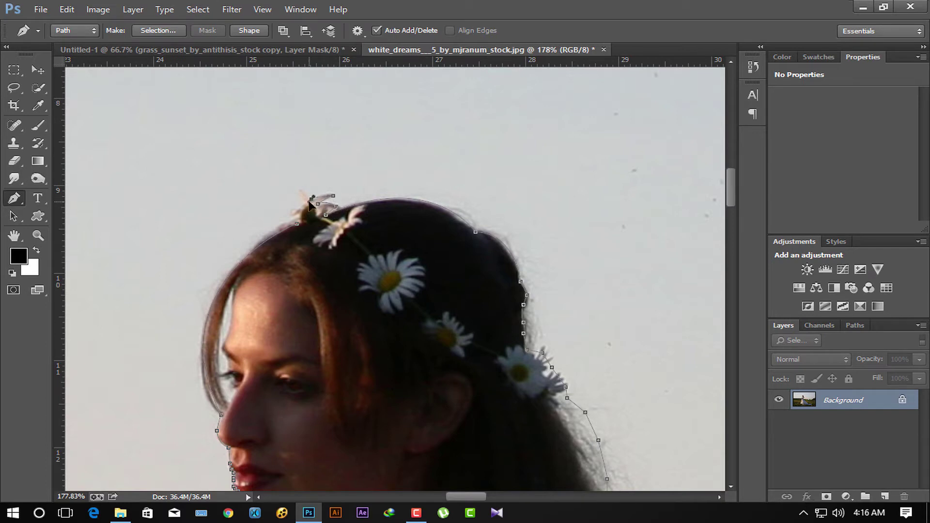
click(299, 188)
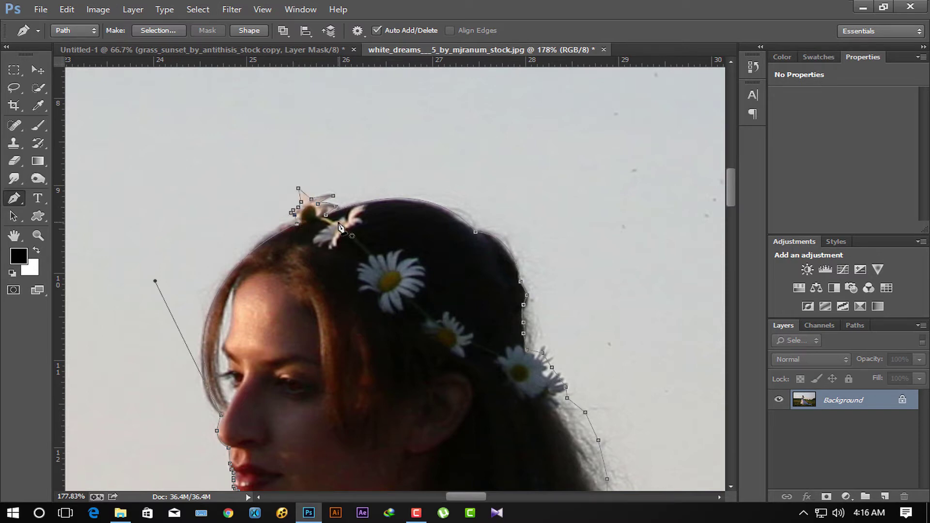
key(ctrl+Return)
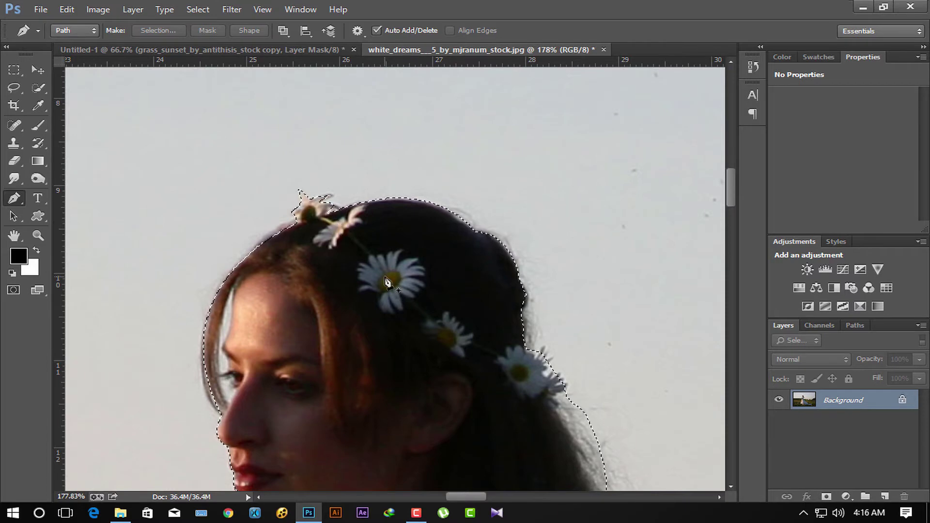
- Duplicate the Background layer, mask the copy to the bride selection, and hide the original
key(ctrl+0)
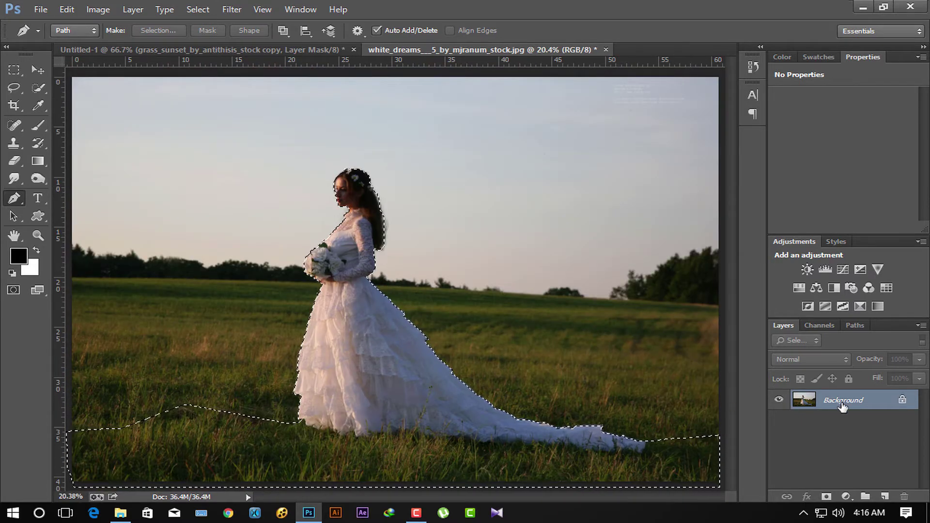
drag(844, 405, 885, 496)
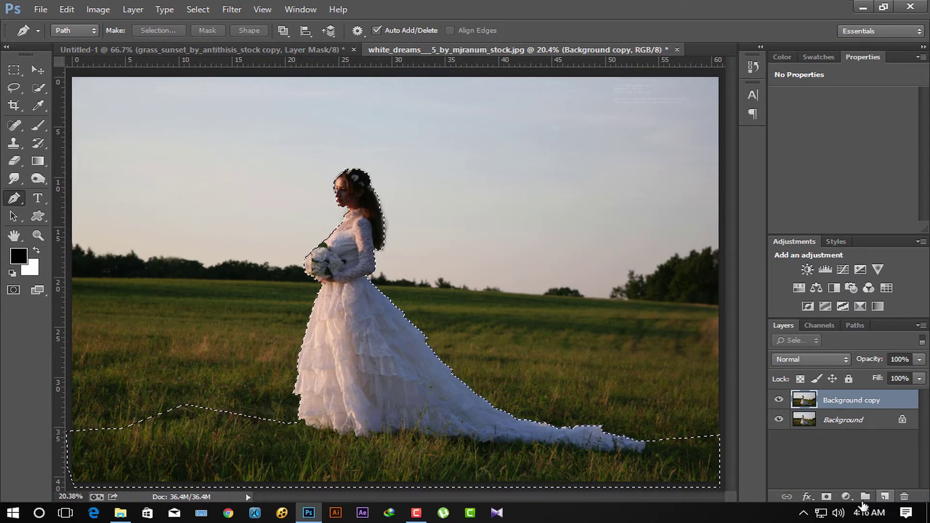
click(826, 496)
click(780, 420)
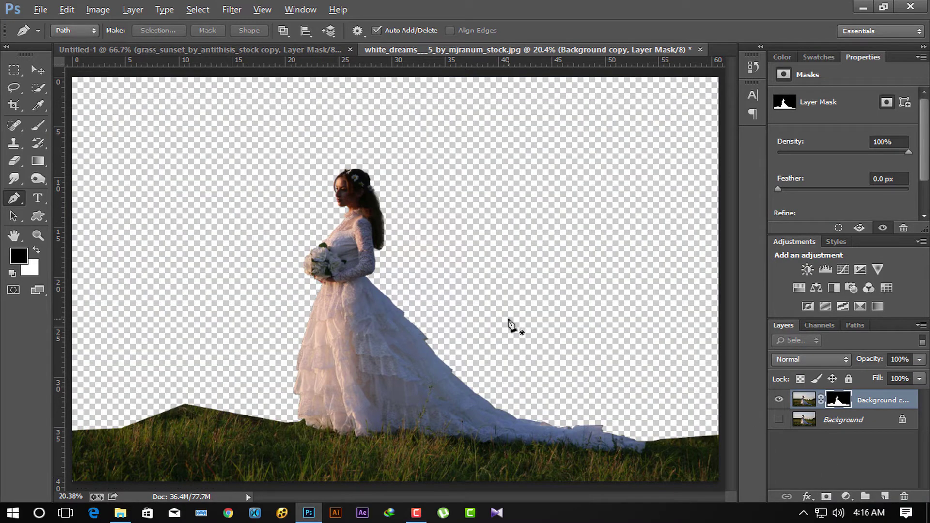
- Zoom in close on the bride and bring up the context menu for the copy's layer mask
scroll(456, 299, down, 2)
scroll(456, 299, up, 1)
scroll(456, 300, up, 1)
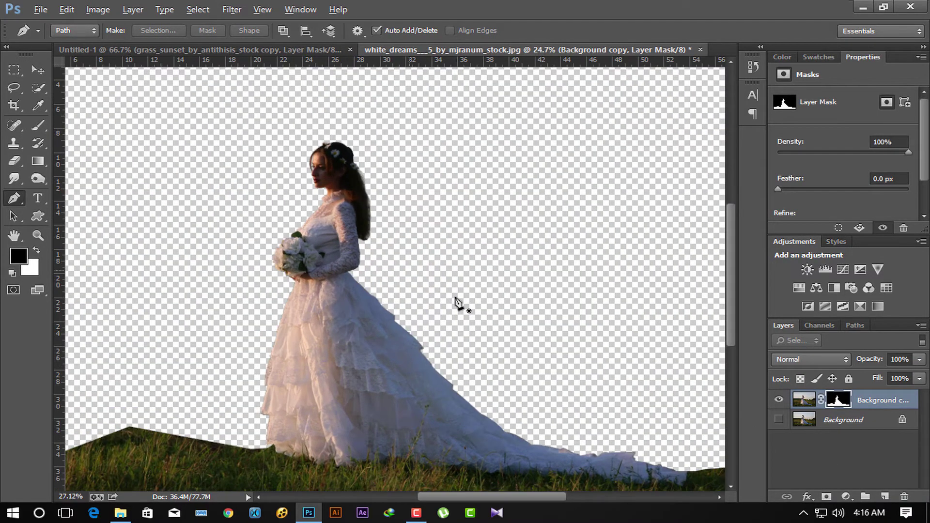
scroll(455, 300, up, 1)
scroll(456, 300, up, 2)
scroll(455, 300, up, 1)
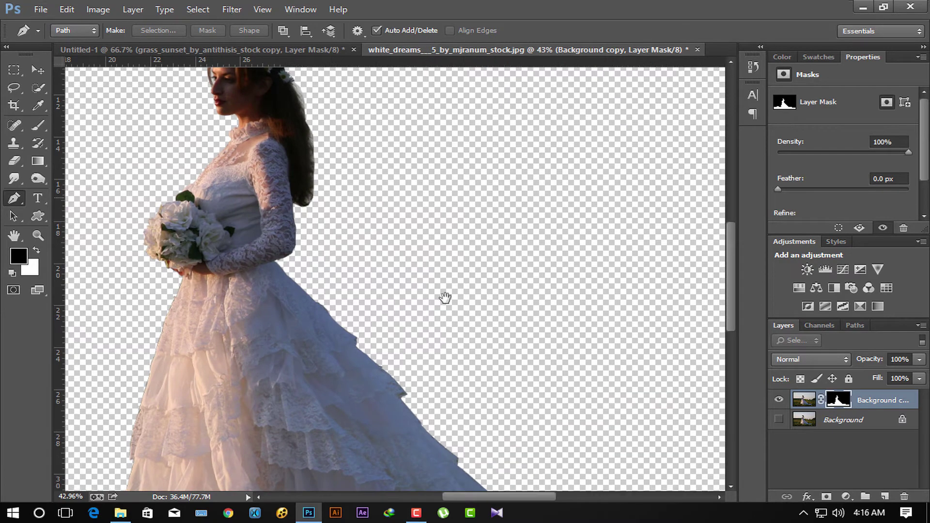
drag(442, 297, 551, 441)
scroll(456, 323, up, 3)
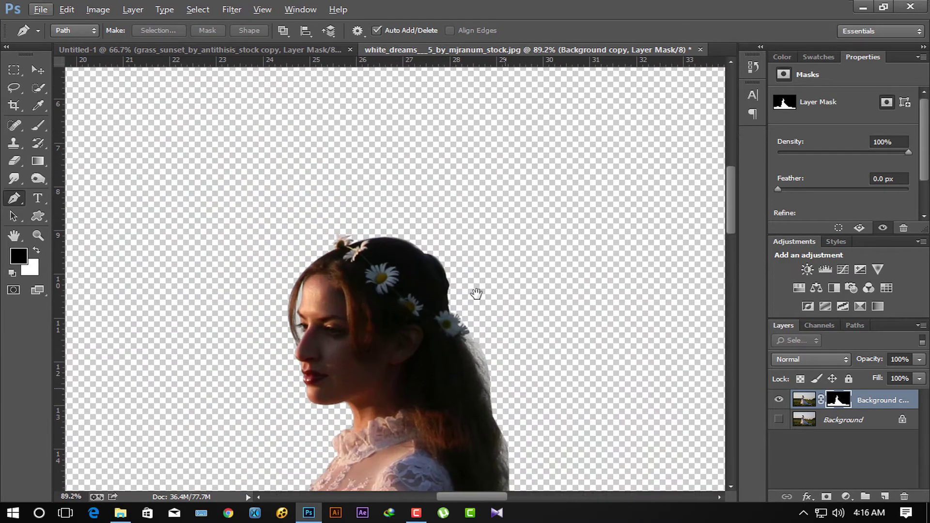
drag(475, 291, 448, 249)
scroll(301, 254, up, 1)
scroll(300, 251, up, 1)
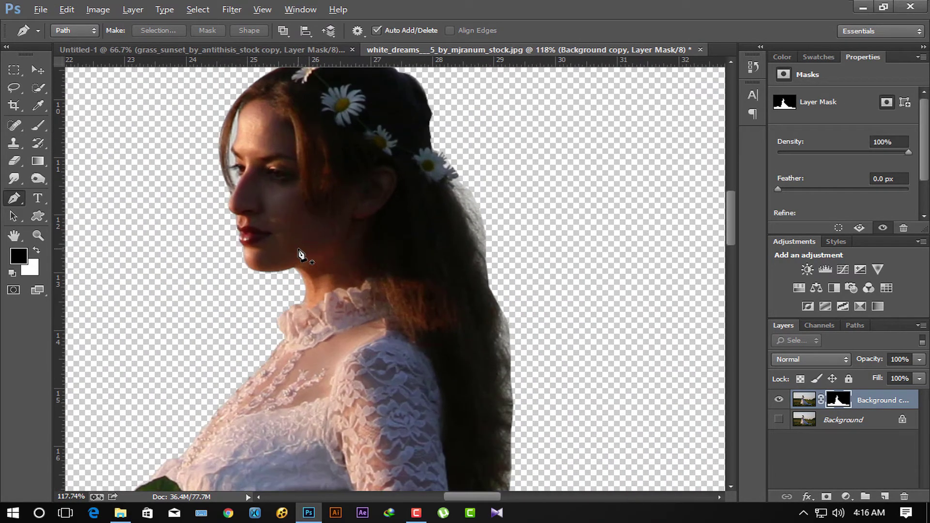
scroll(300, 249, up, 1)
right_click(839, 403)
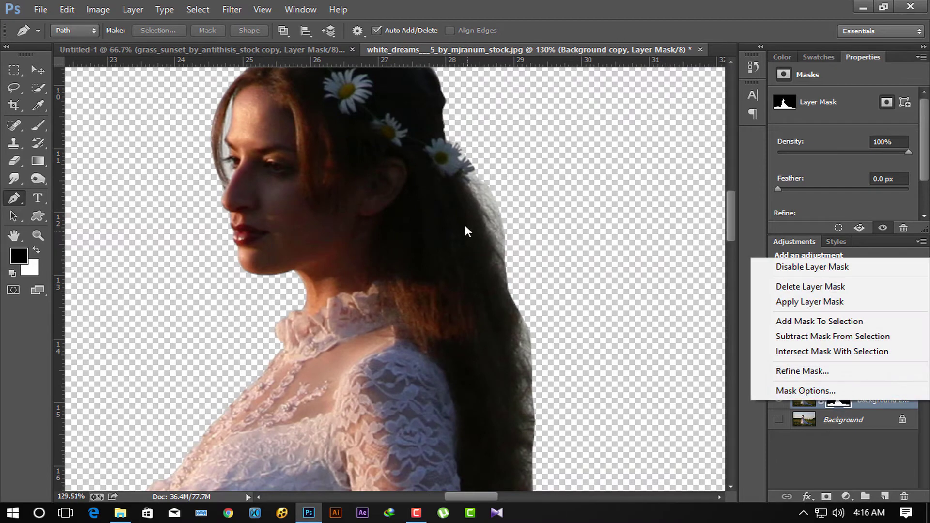
click(426, 312)
drag(490, 397, 477, 368)
scroll(488, 384, down, 2)
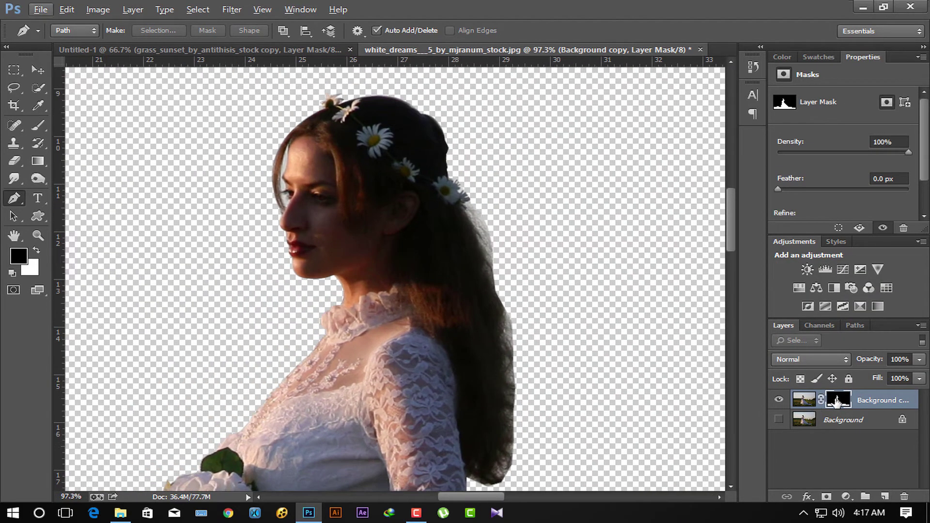
right_click(838, 400)
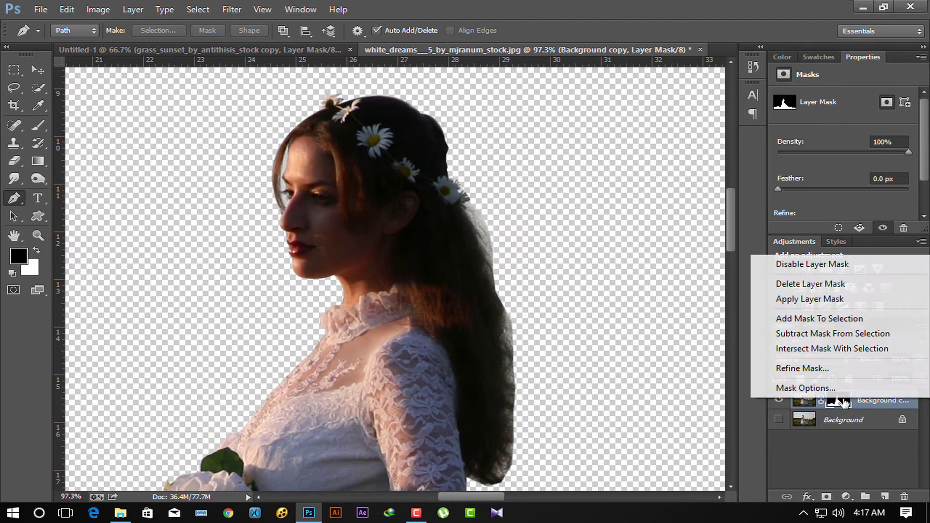
- Open Refine Mask on the bride's mask and set the edge Radius to 3.3
click(815, 368)
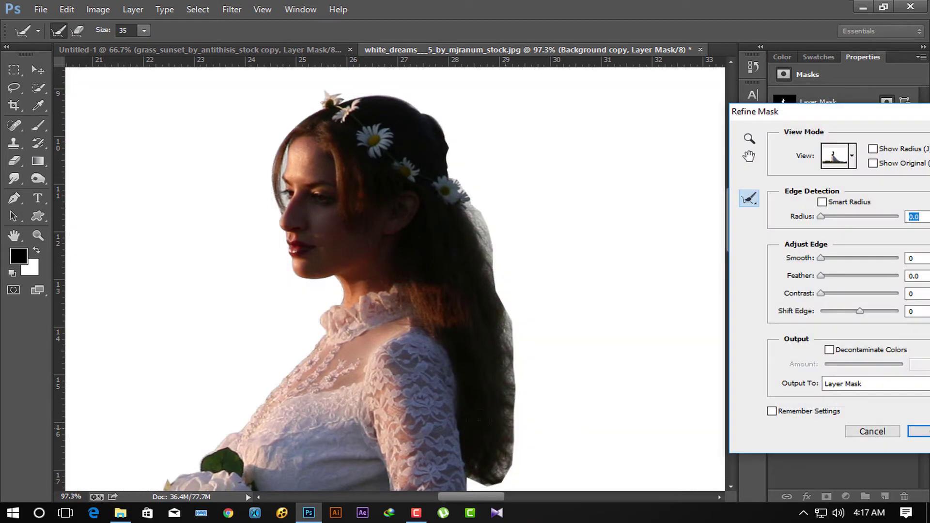
drag(441, 409, 433, 370)
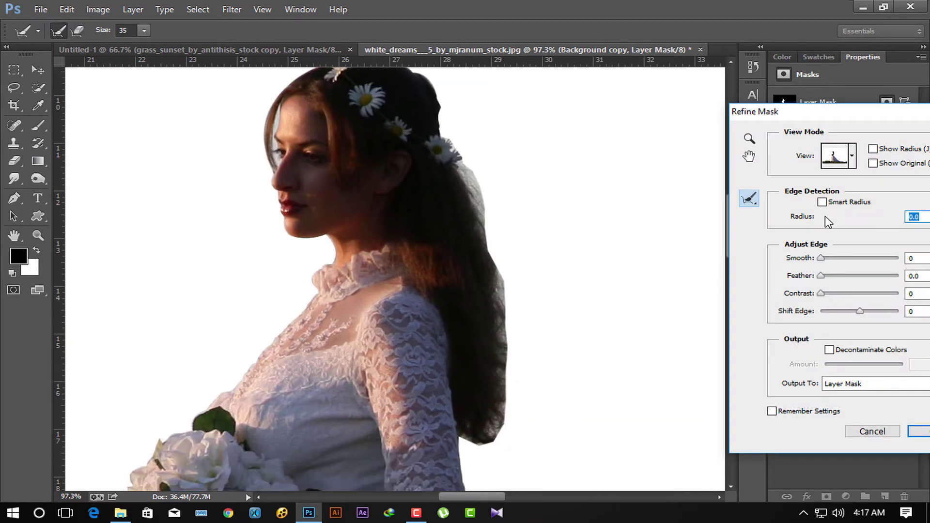
drag(824, 217, 835, 218)
- Brush the refine edge along the right hair, crown, left face edge and lower hair, then confirm
drag(495, 441, 466, 158)
drag(338, 217, 350, 329)
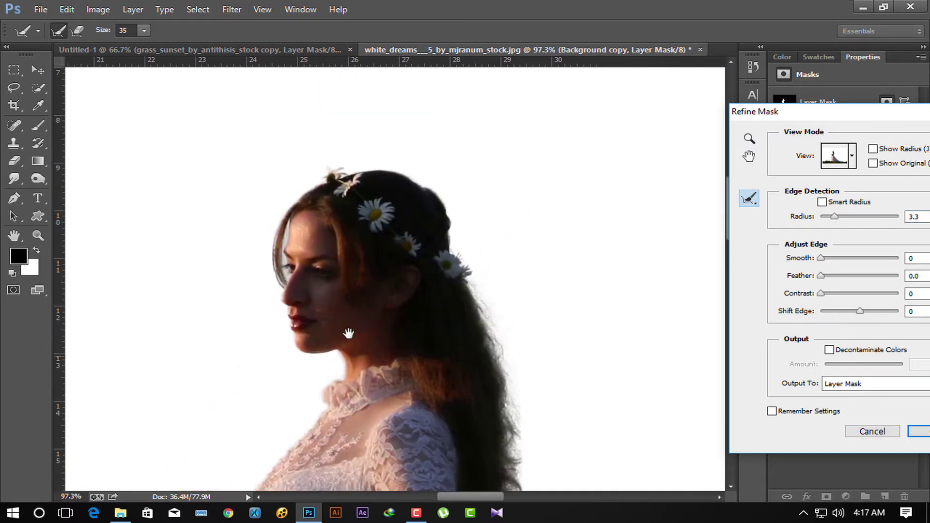
drag(459, 242, 434, 182)
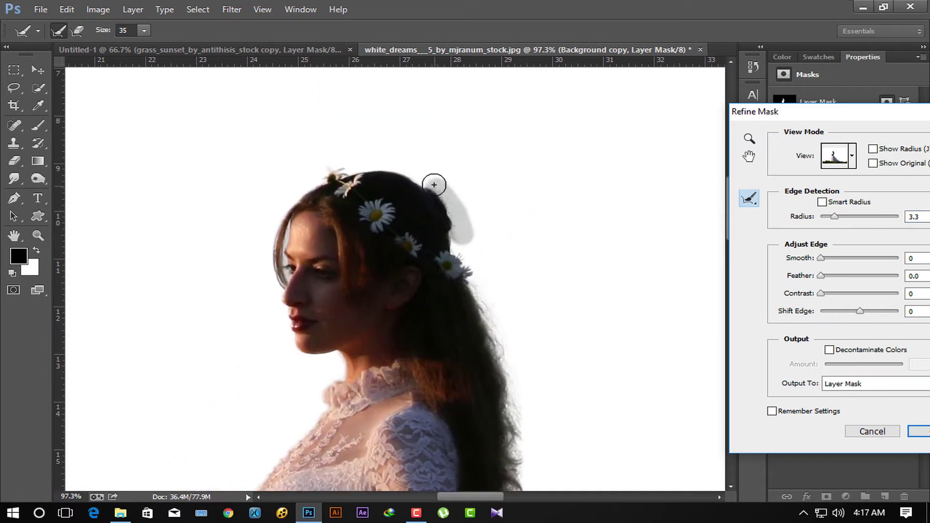
drag(275, 219, 276, 283)
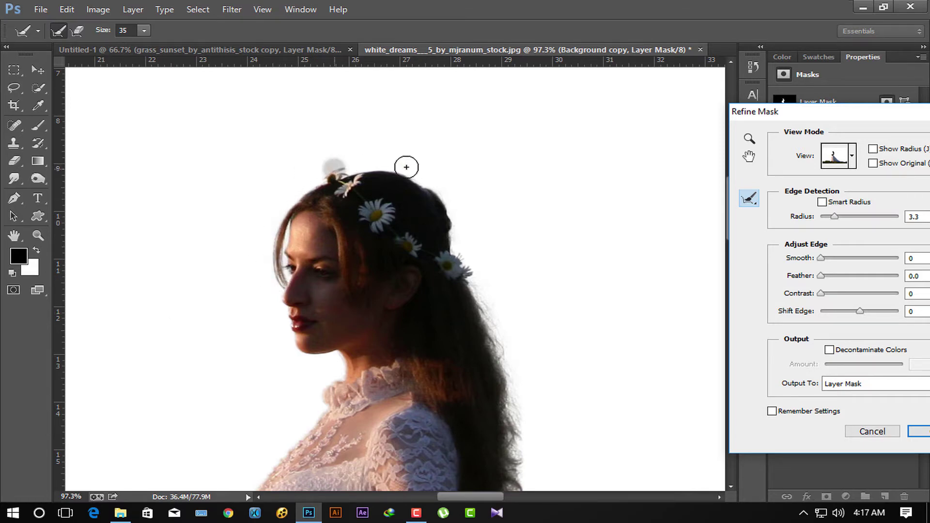
drag(440, 333, 420, 170)
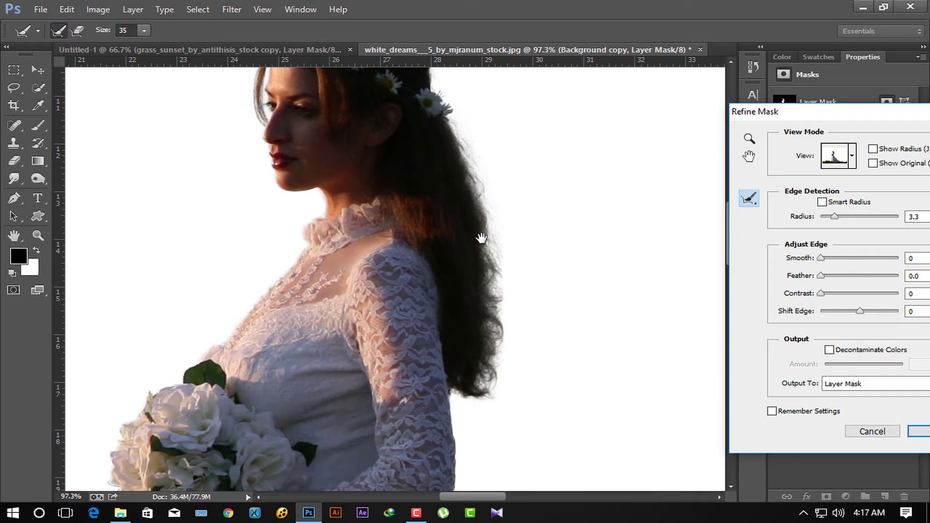
drag(477, 402, 451, 391)
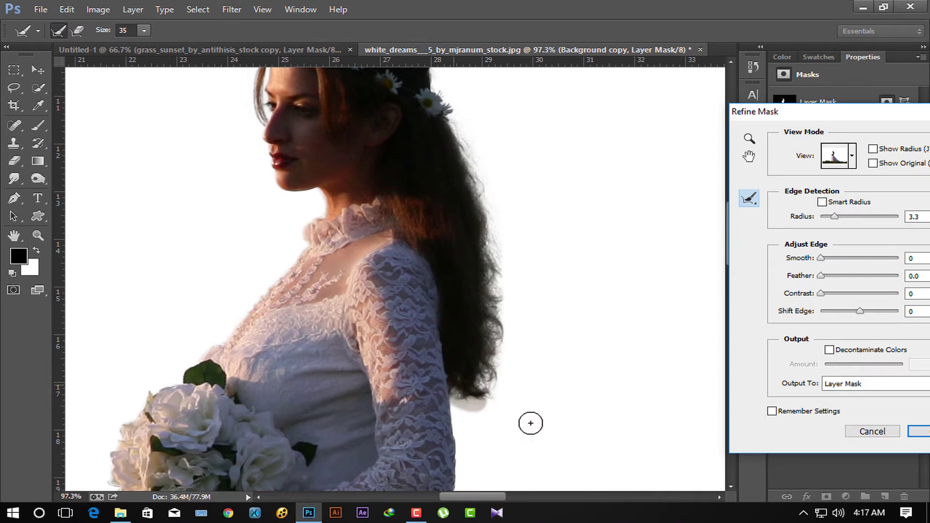
key(ctrl+0)
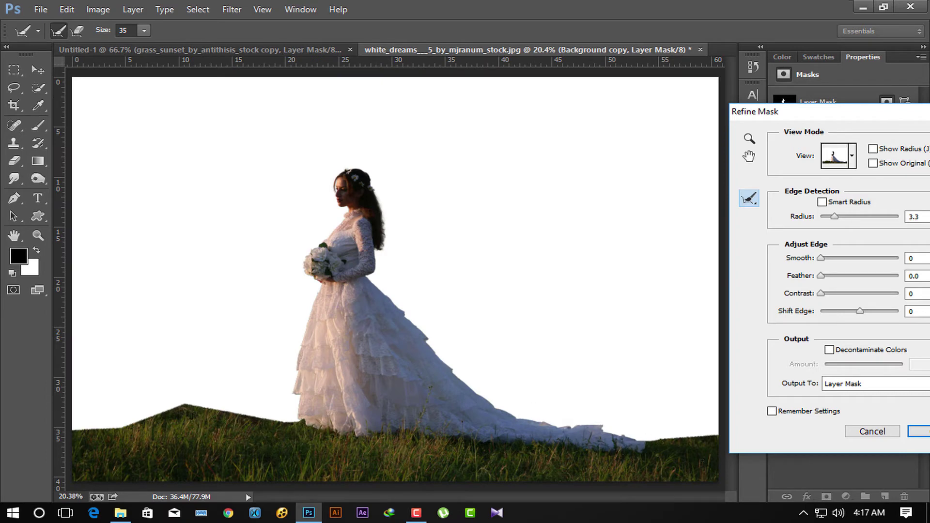
click(917, 431)
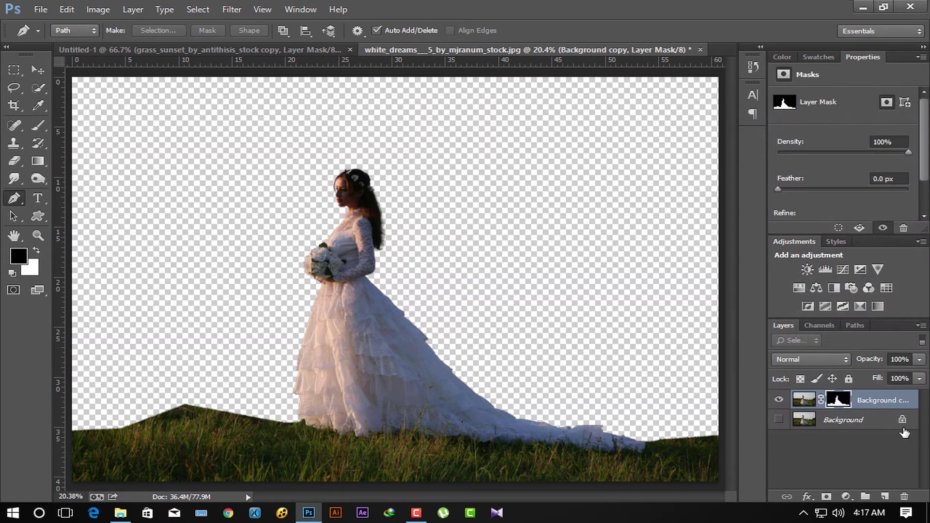
- Apply the bride's layer mask and convert her layer to a smart object
right_click(833, 409)
click(775, 301)
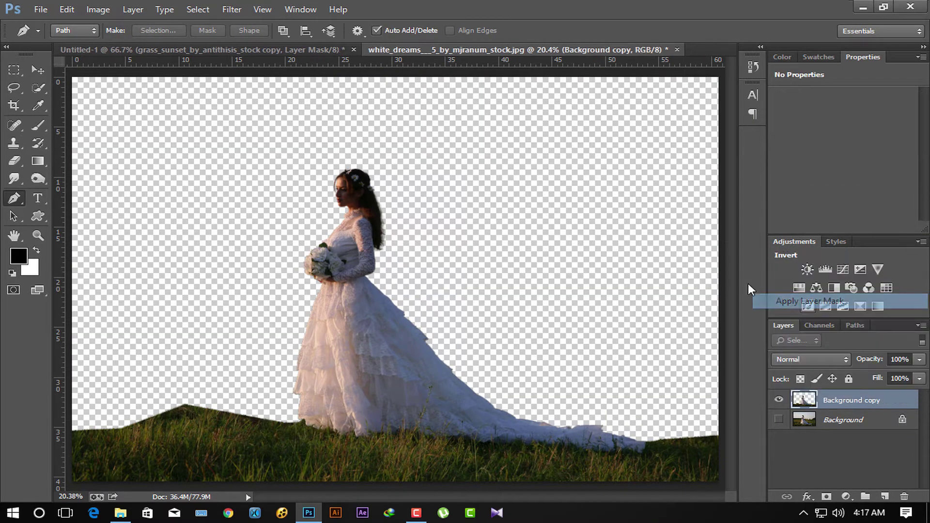
right_click(906, 400)
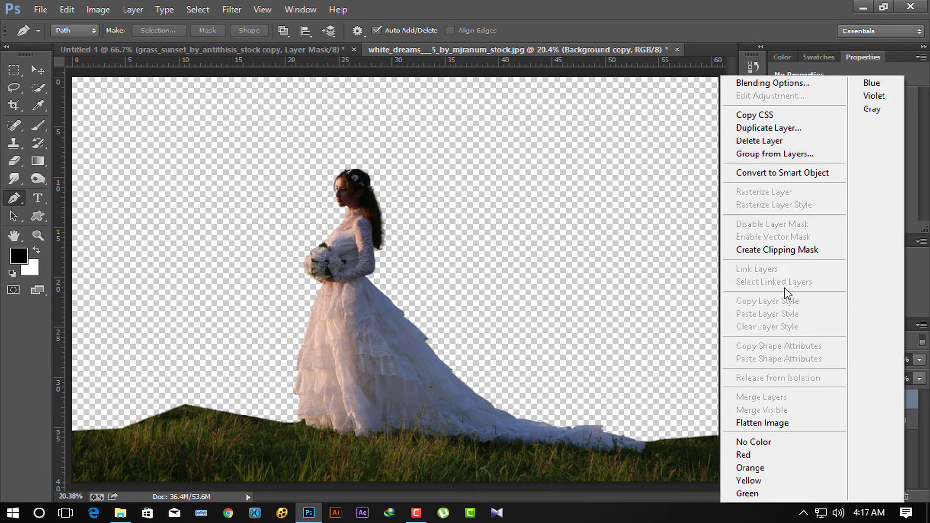
click(756, 181)
- Drag the bride into the Untitled-1 sunset field and start a free transform
click(40, 69)
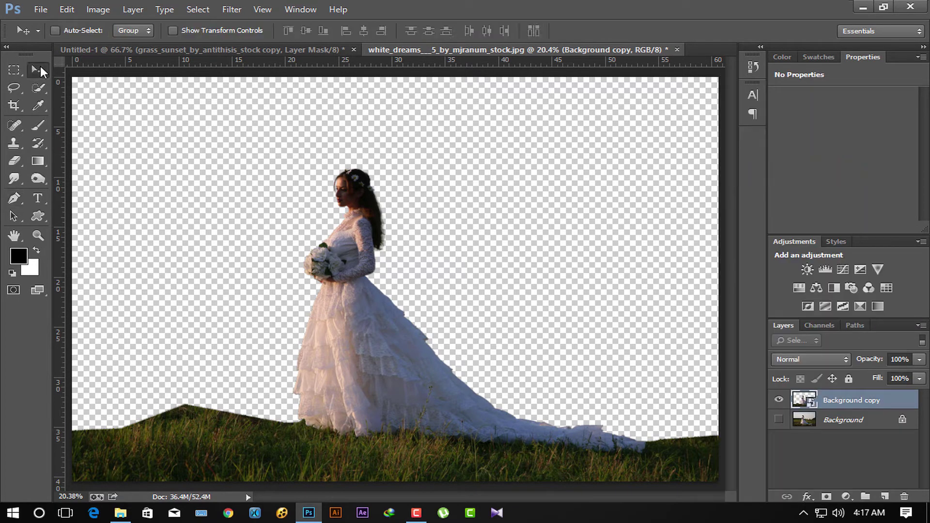
mouse_move(342, 236)
mouse_down()
mouse_move(361, 300)
mouse_move(380, 318)
mouse_up()
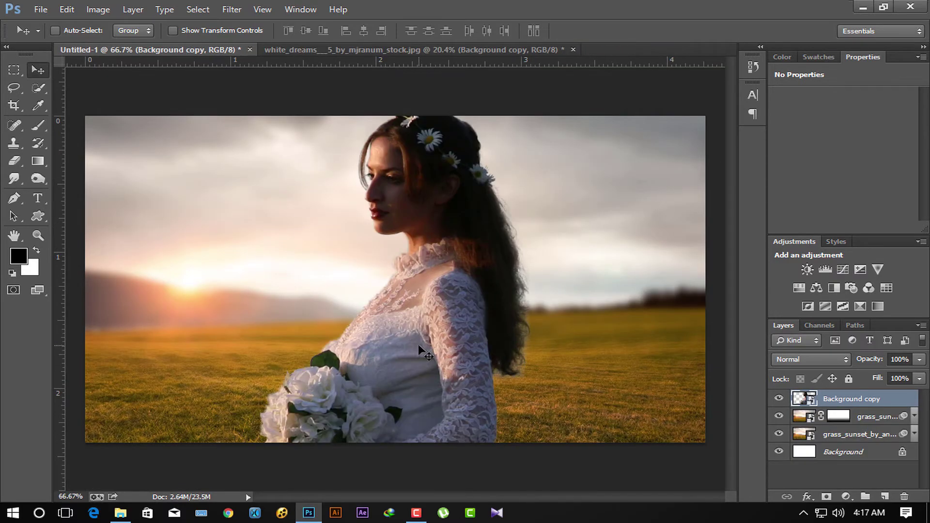
key(ctrl+t)
scroll(334, 218, up, 1)
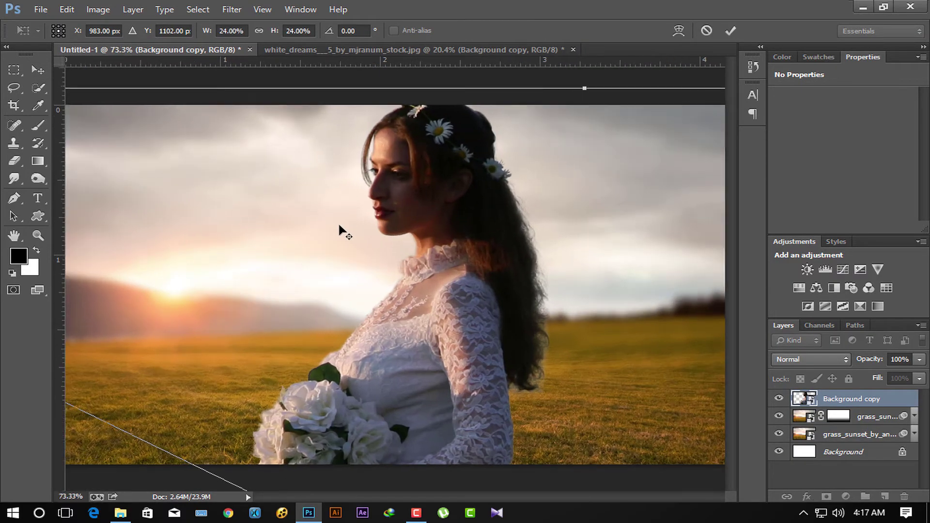
scroll(345, 229, down, 3)
scroll(347, 229, down, 1)
scroll(348, 230, down, 1)
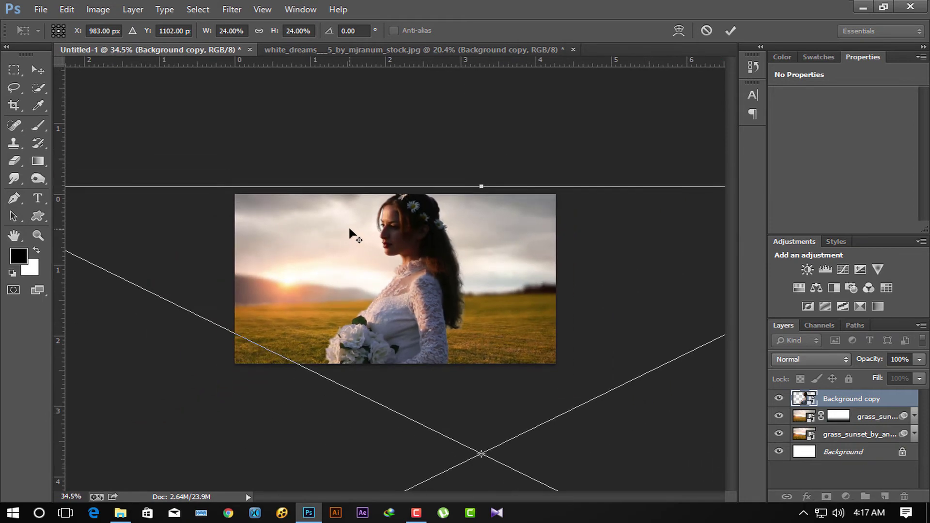
scroll(348, 229, down, 1)
scroll(350, 230, down, 1)
scroll(349, 229, down, 2)
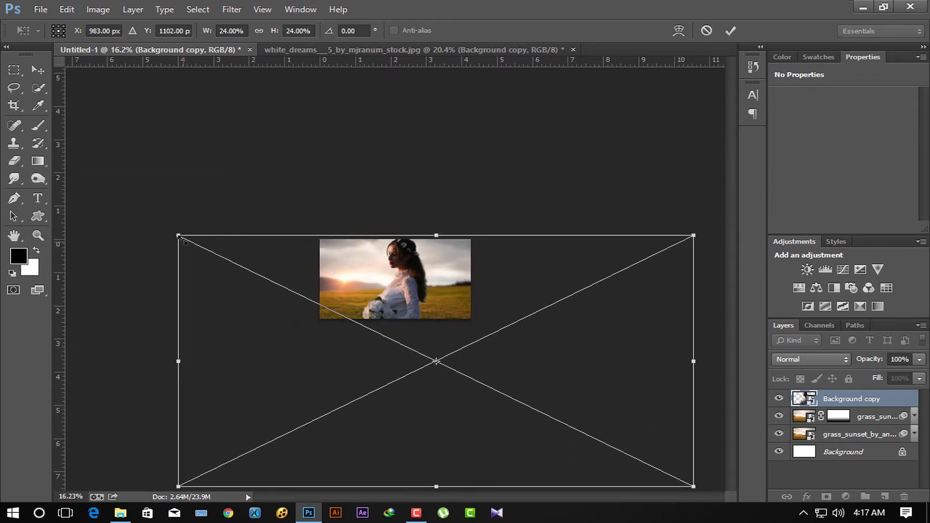
- Scale the bride to about 5.84% and set her on the foreground grass
mouse_move(176, 234)
mouse_down()
mouse_move(314, 318)
mouse_move(392, 341)
mouse_move(388, 272)
mouse_up()
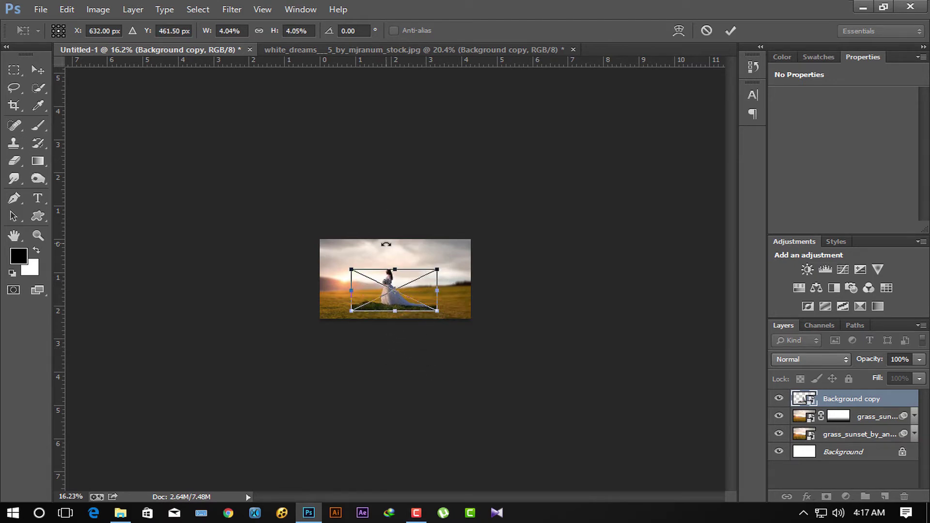
scroll(387, 271, up, 5)
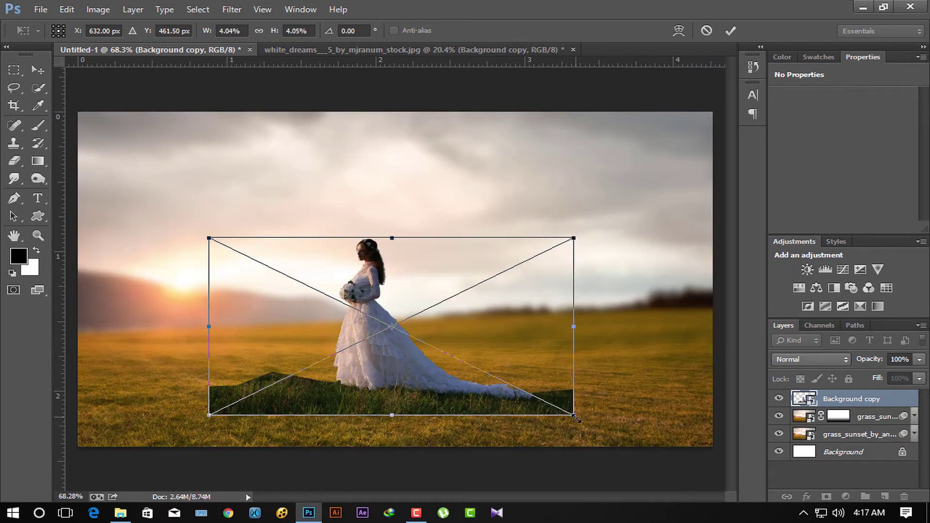
drag(575, 418, 689, 472)
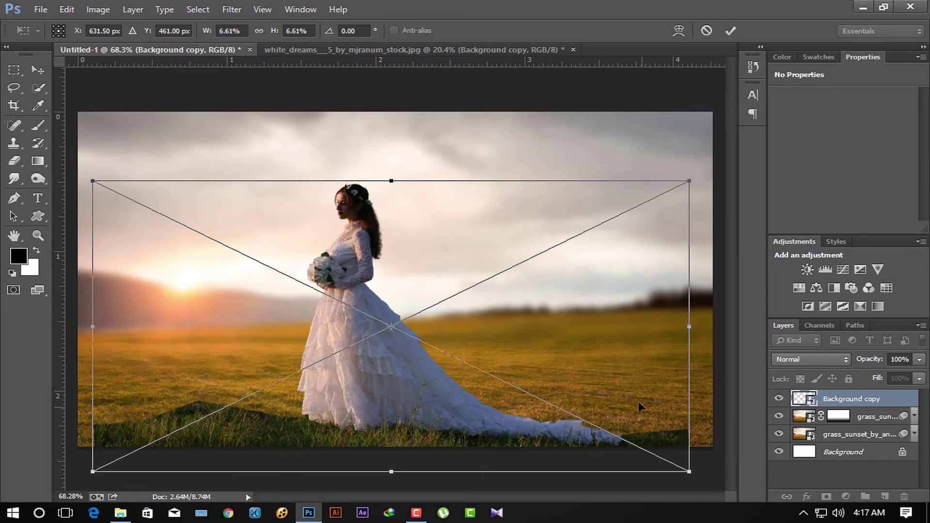
drag(639, 406, 643, 385)
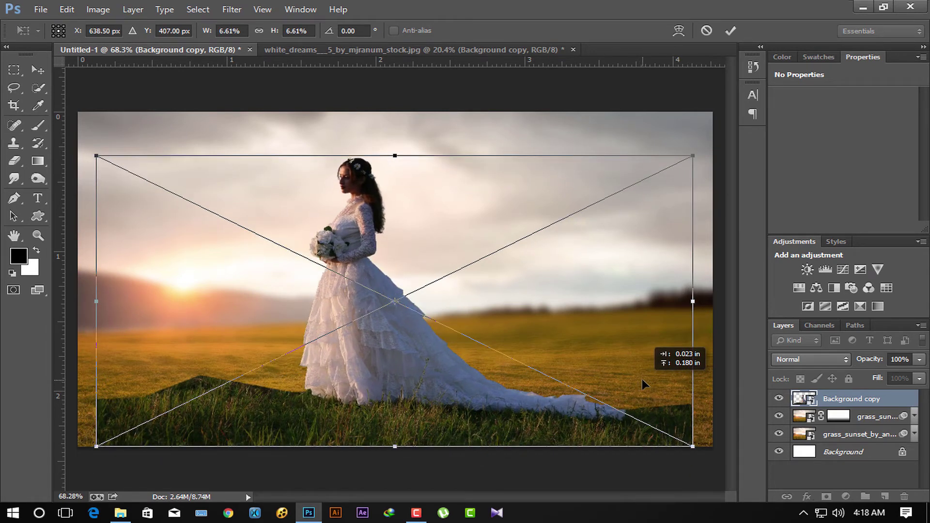
drag(643, 385, 663, 390)
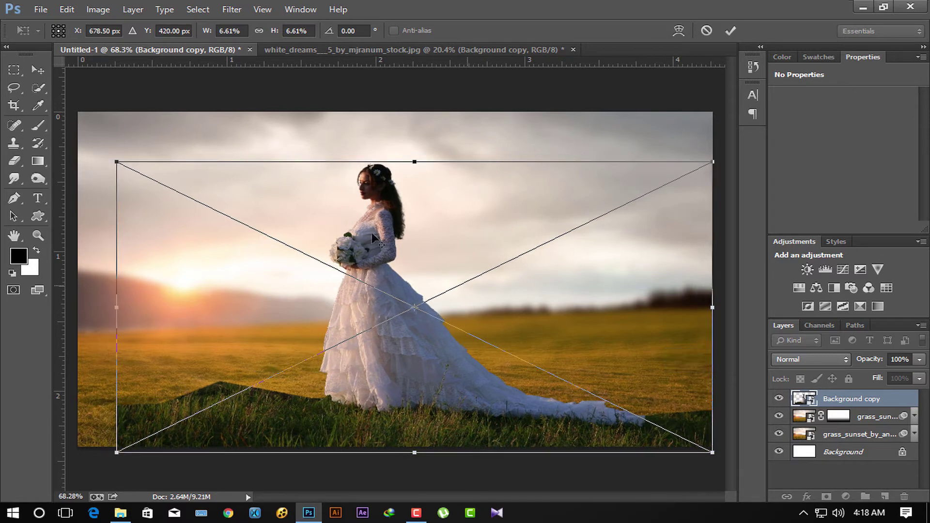
drag(142, 184, 142, 199)
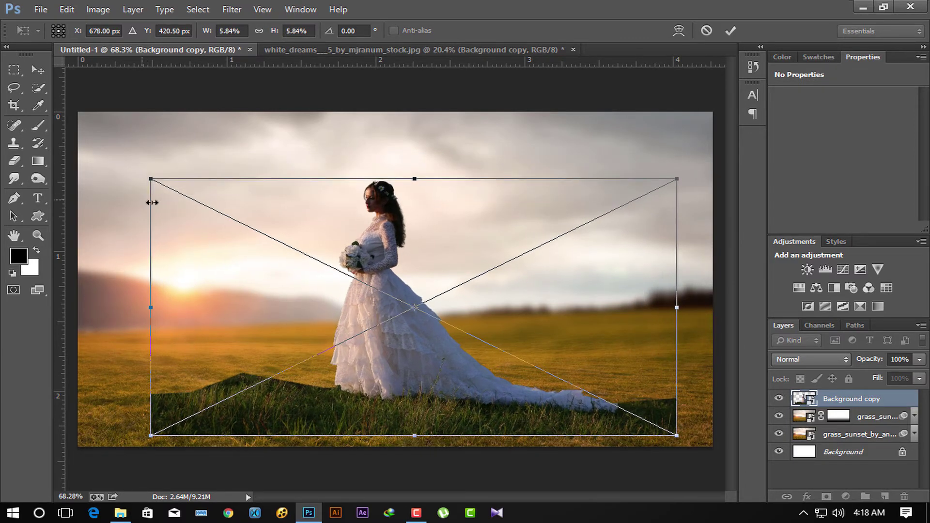
drag(371, 231, 378, 245)
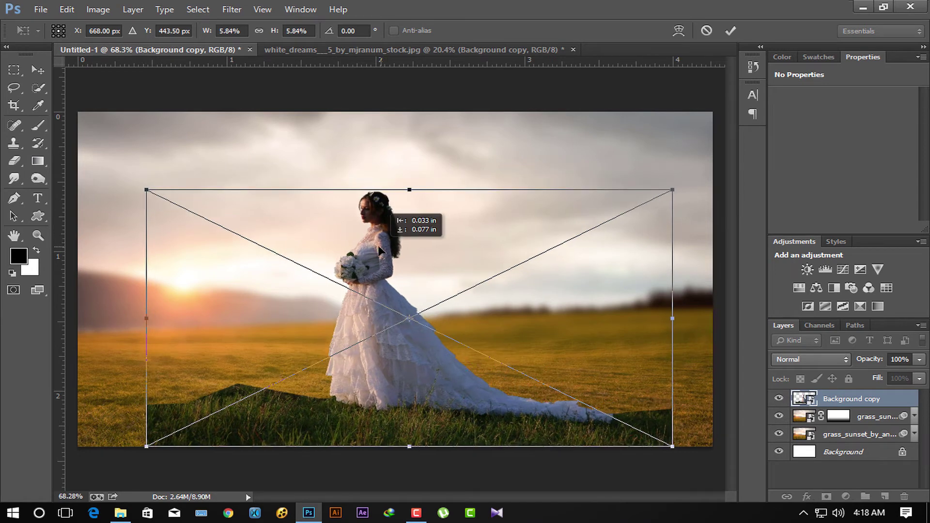
key(Return)
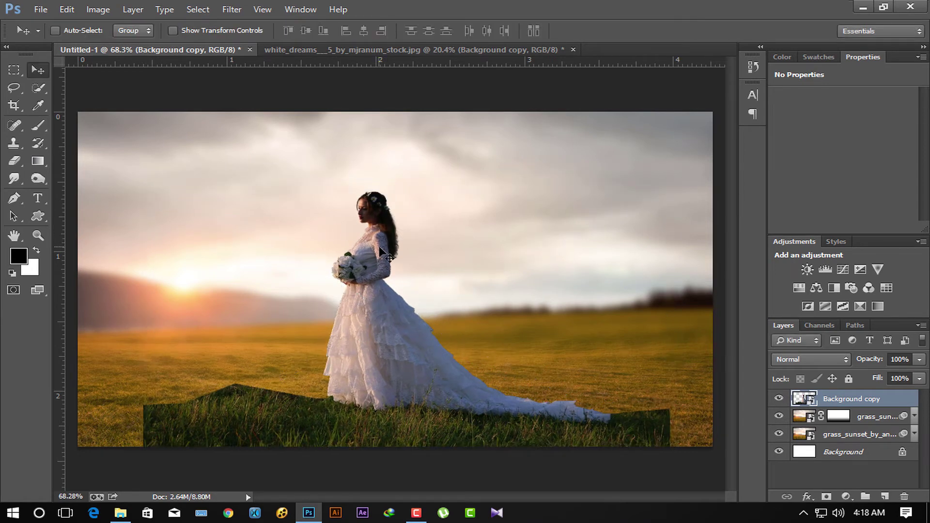
- In the Camera Raw Filter's HSL hues, shift Yellows and Greens to -100
click(231, 9)
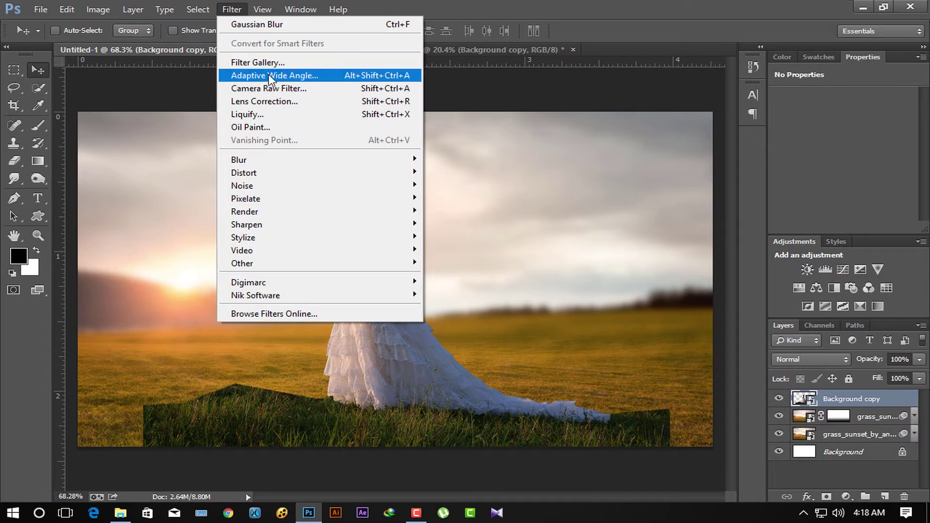
click(272, 89)
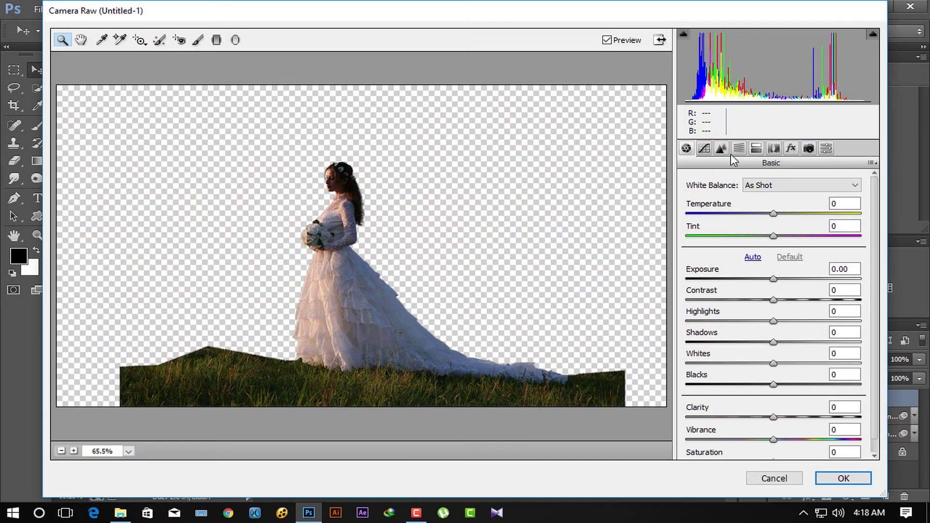
click(740, 148)
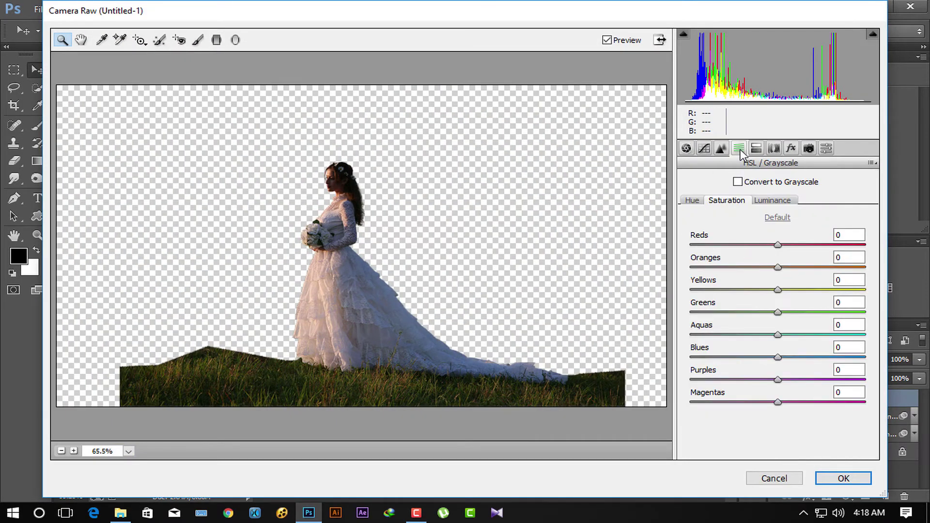
click(692, 201)
drag(778, 289, 658, 283)
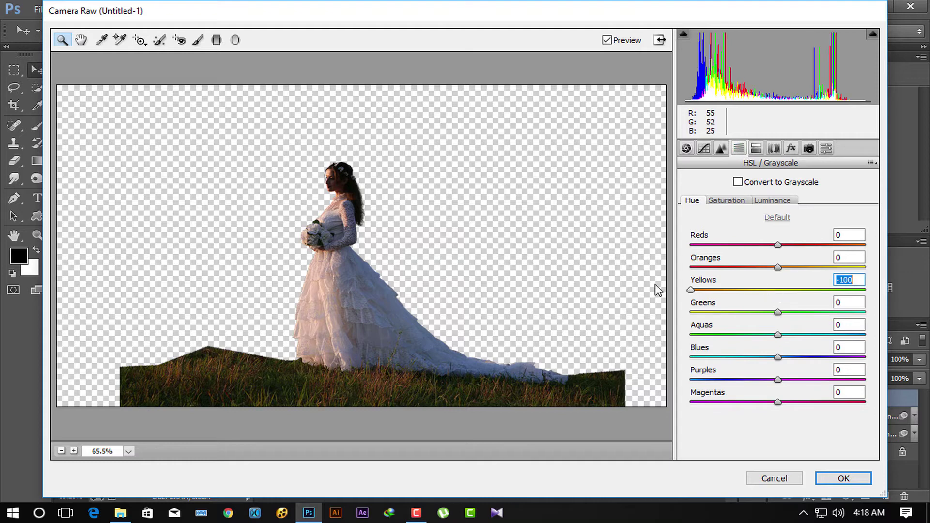
drag(779, 312, 637, 309)
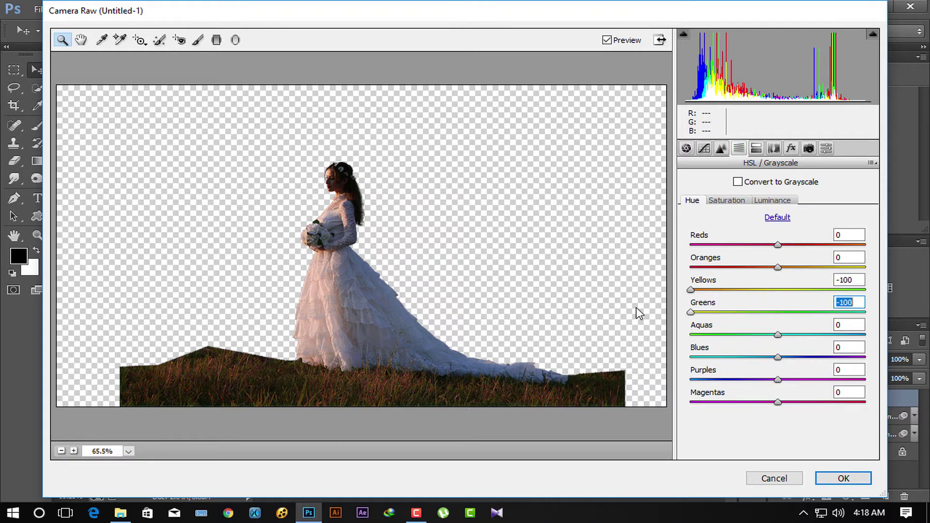
- Desaturate Greens to -100, return Yellows hue near neutral, set Aquas hue -96 and Yellows saturation +100
click(726, 201)
drag(778, 312, 633, 316)
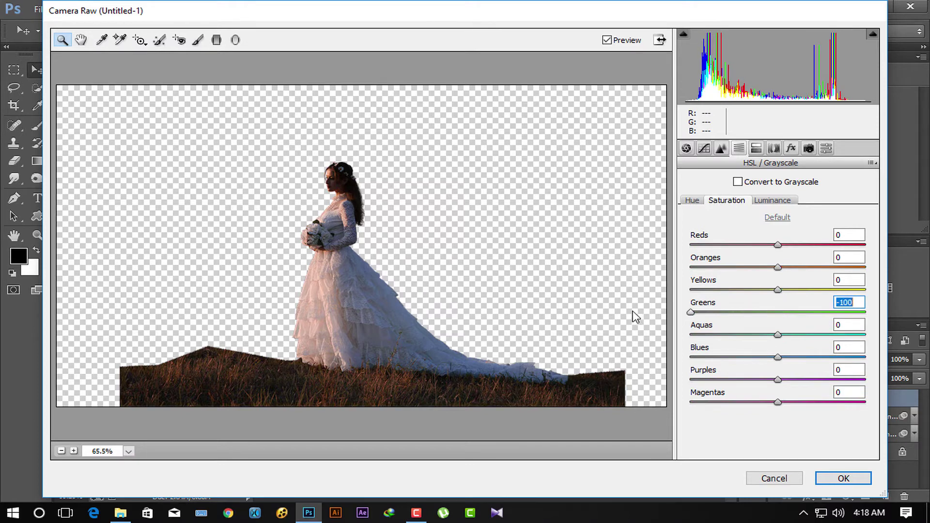
mouse_move(778, 291)
mouse_down()
mouse_move(761, 290)
mouse_move(779, 291)
mouse_up()
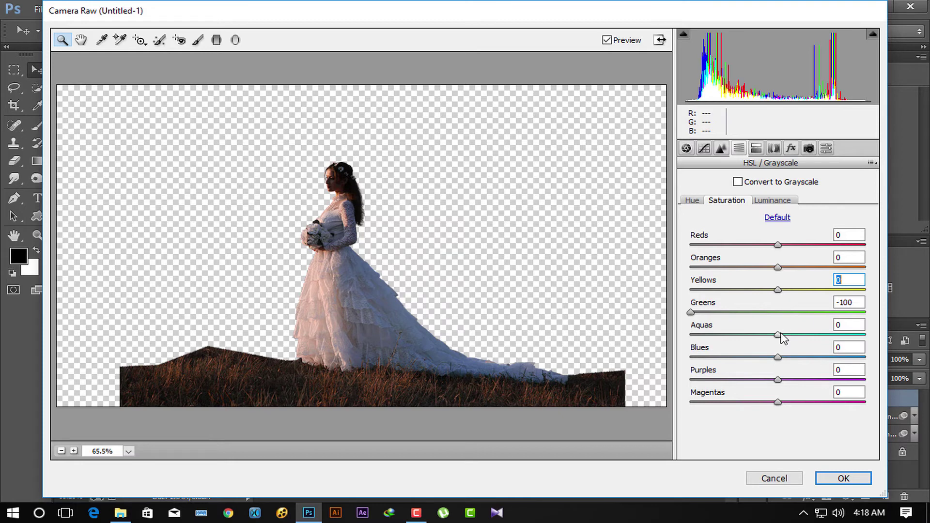
click(701, 201)
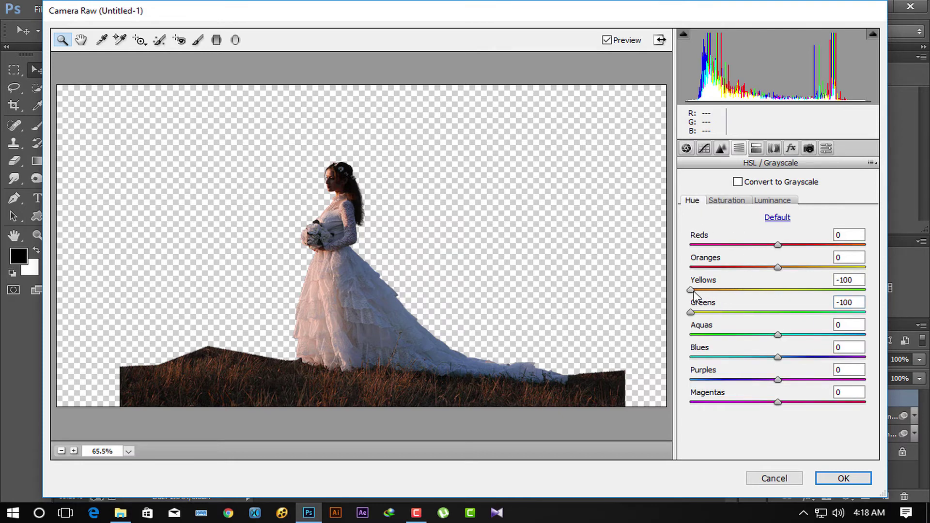
mouse_move(691, 290)
mouse_down()
mouse_move(797, 290)
mouse_move(766, 291)
mouse_move(784, 296)
mouse_up()
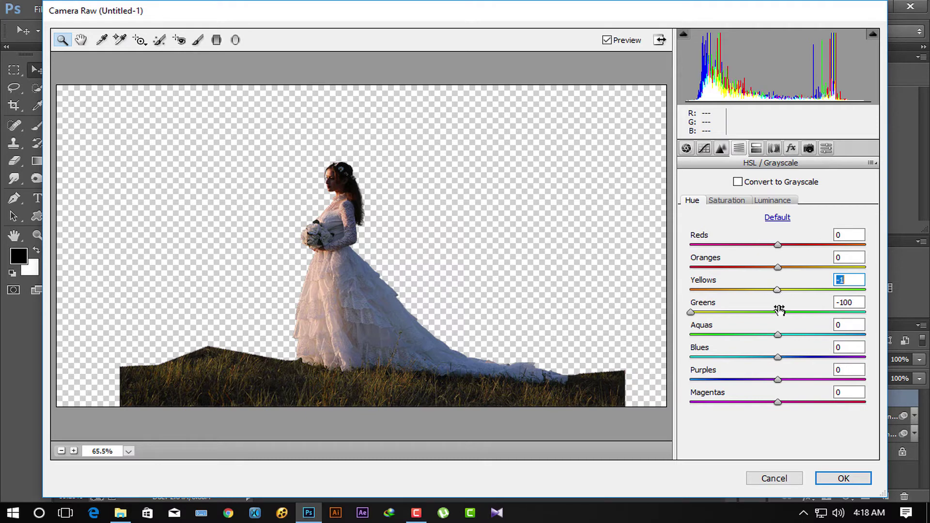
drag(778, 335, 694, 335)
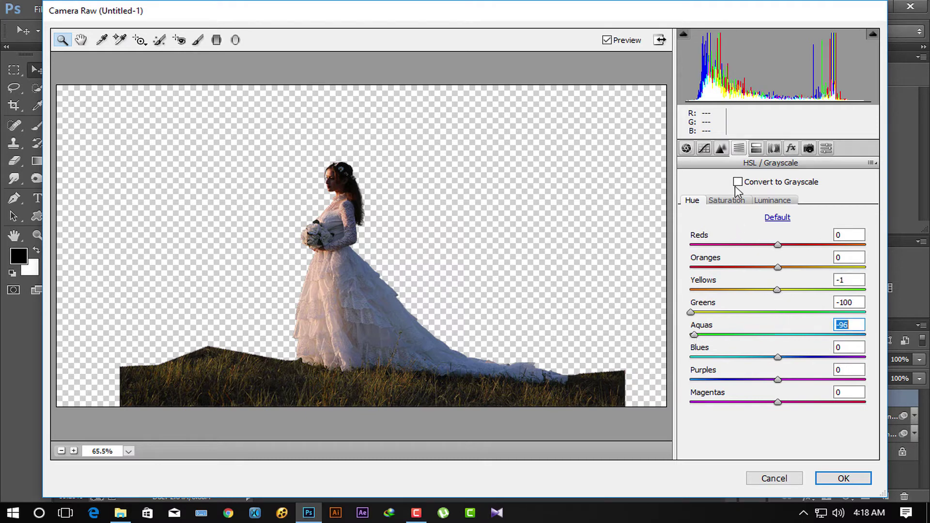
click(726, 201)
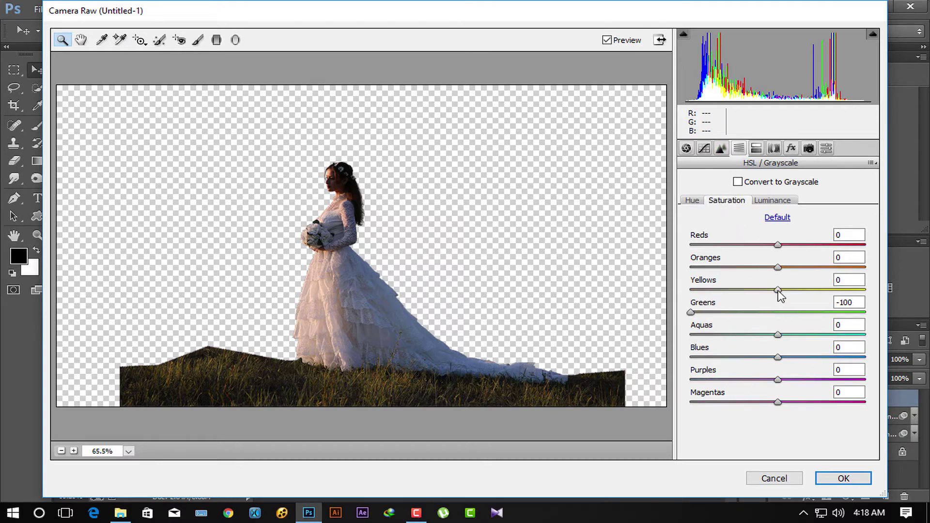
drag(779, 291, 868, 292)
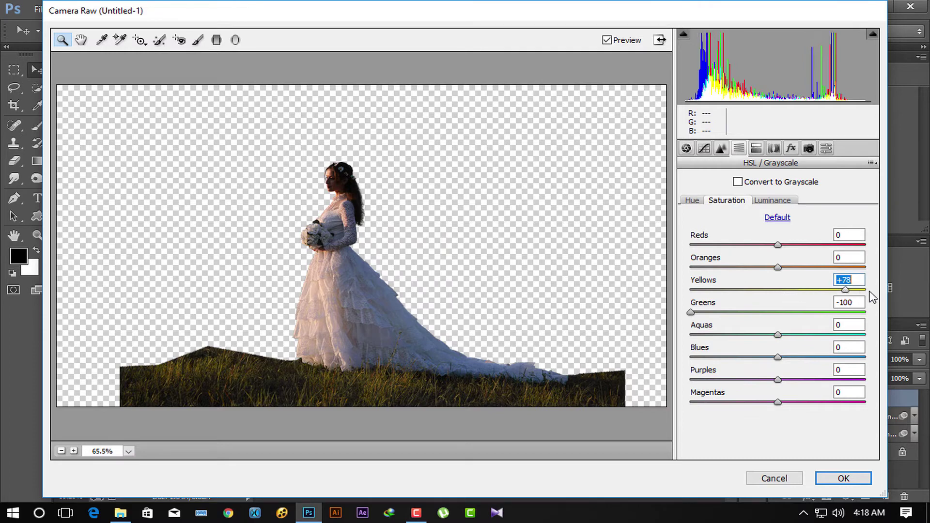
- Warm Temperature to +18 and raise Exposure to +0.60, then apply the filter
click(687, 148)
drag(773, 213, 793, 217)
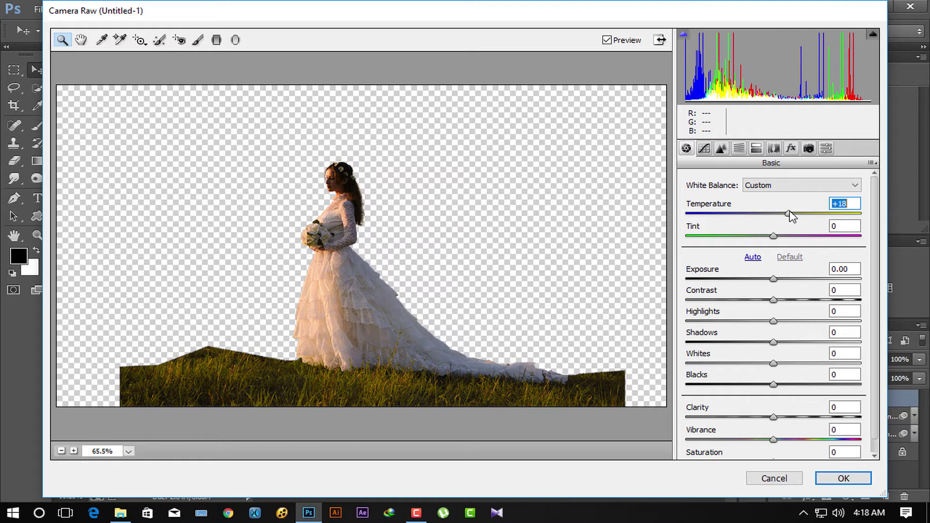
drag(774, 279, 783, 279)
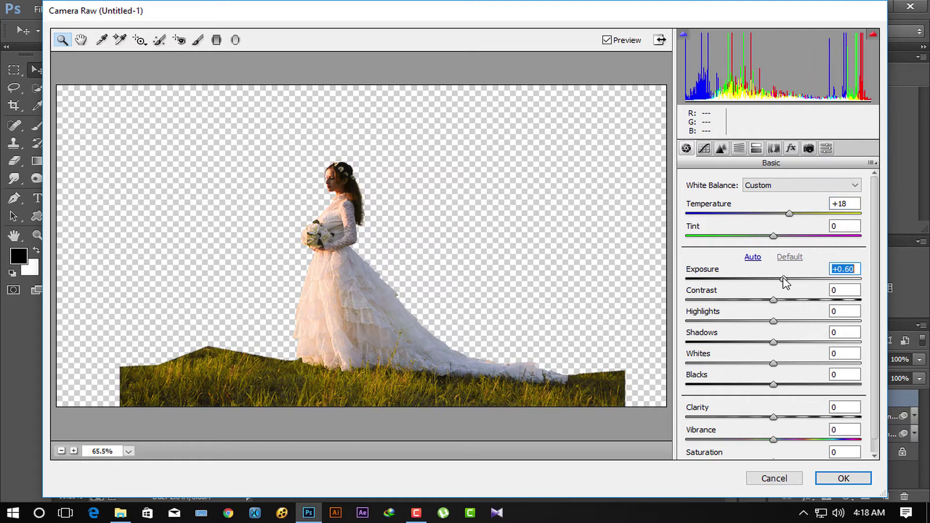
click(833, 480)
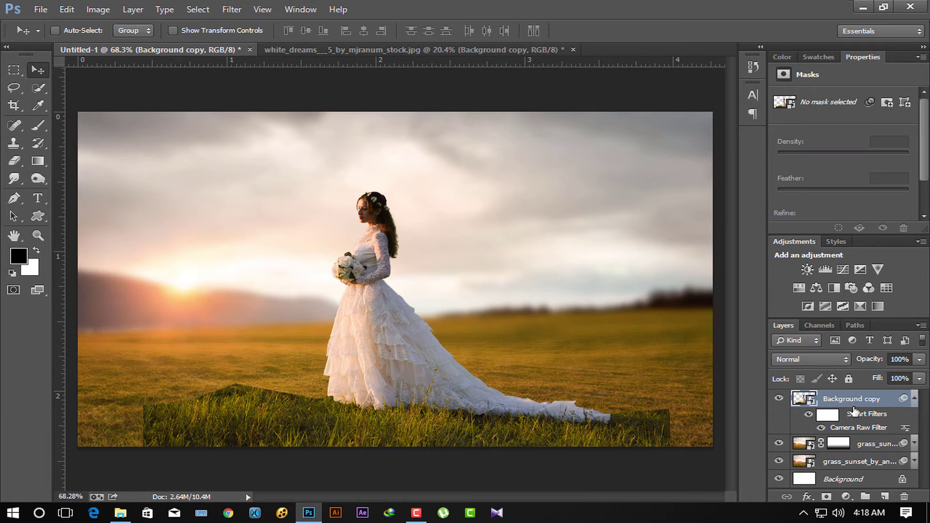
- Scale the bride layer up slightly, accepting the smart-filter warning
key(ctrl+t)
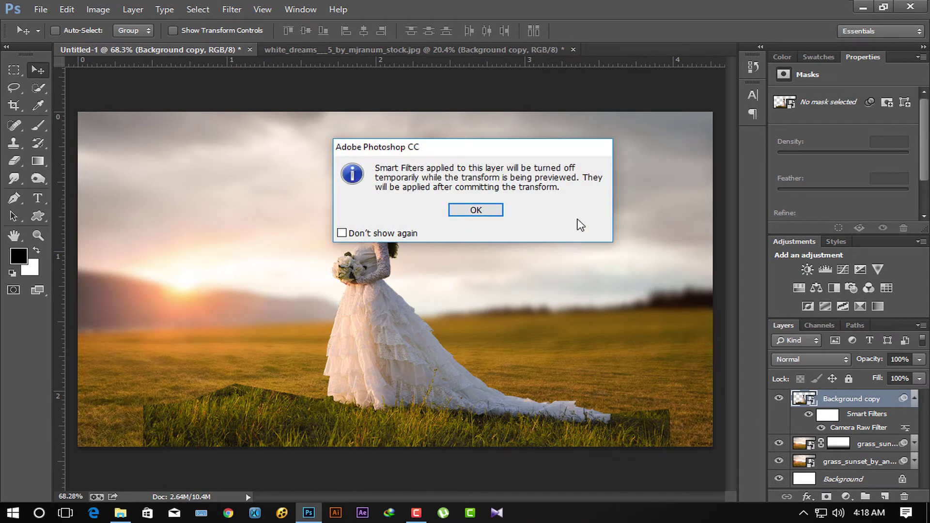
click(476, 211)
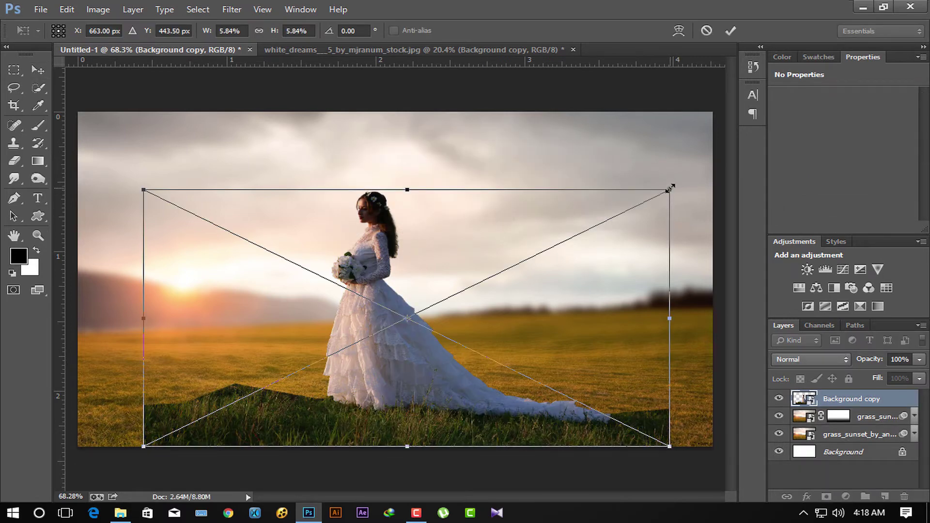
drag(671, 188, 675, 186)
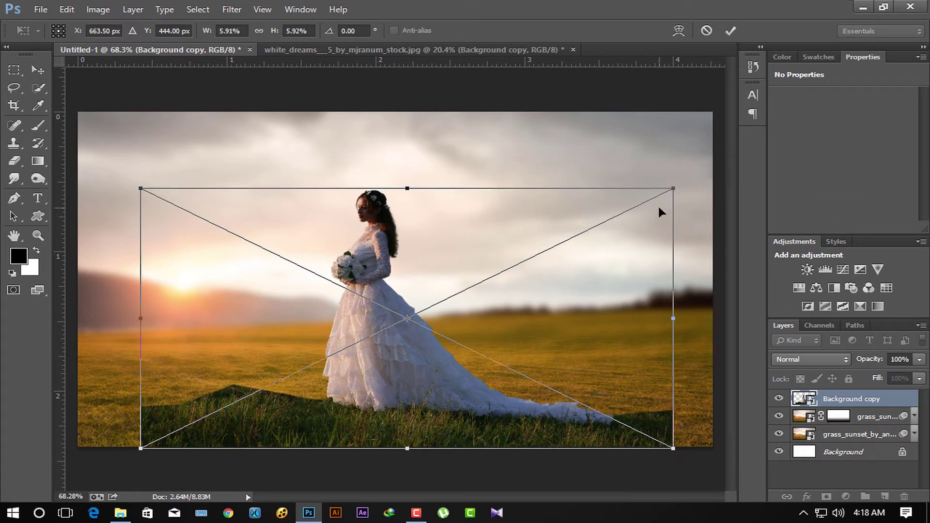
key(Return)
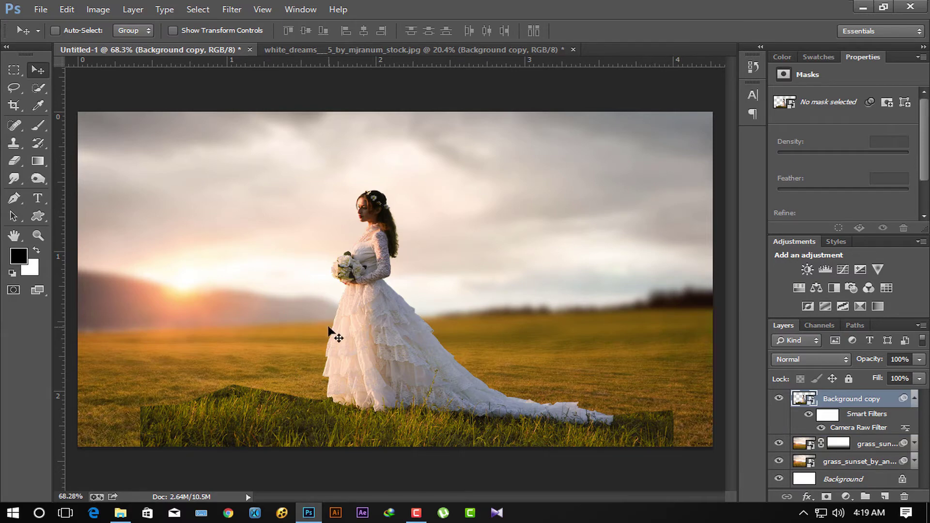
- Add a second Camera Raw pass with Temperature raised to +25
click(233, 10)
click(266, 88)
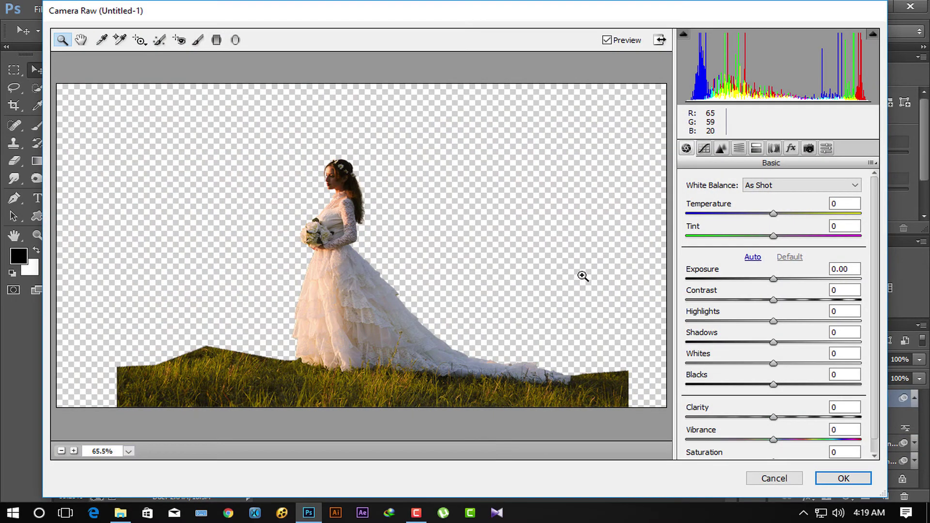
drag(774, 214, 798, 220)
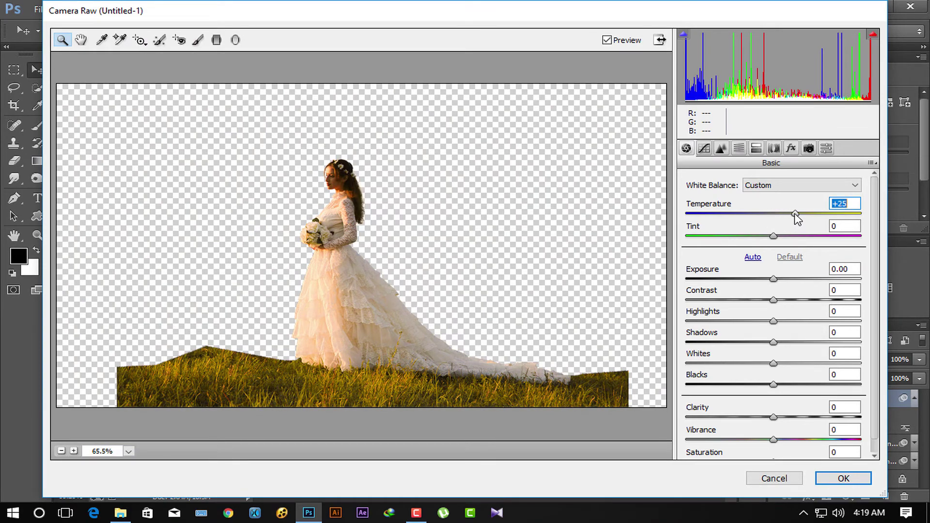
click(837, 479)
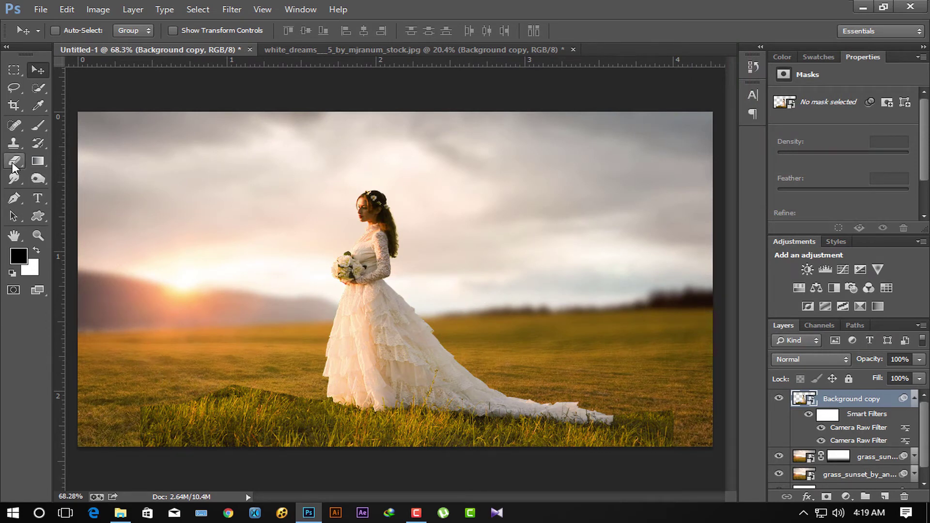
- Pick the Eraser, rasterize the bride layer and adjust the brush size
drag(14, 168, 90, 161)
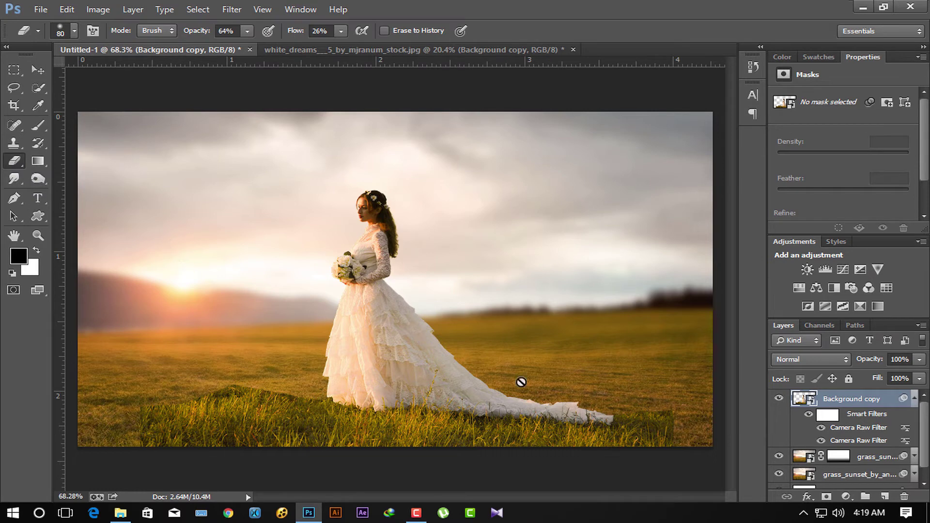
right_click(898, 397)
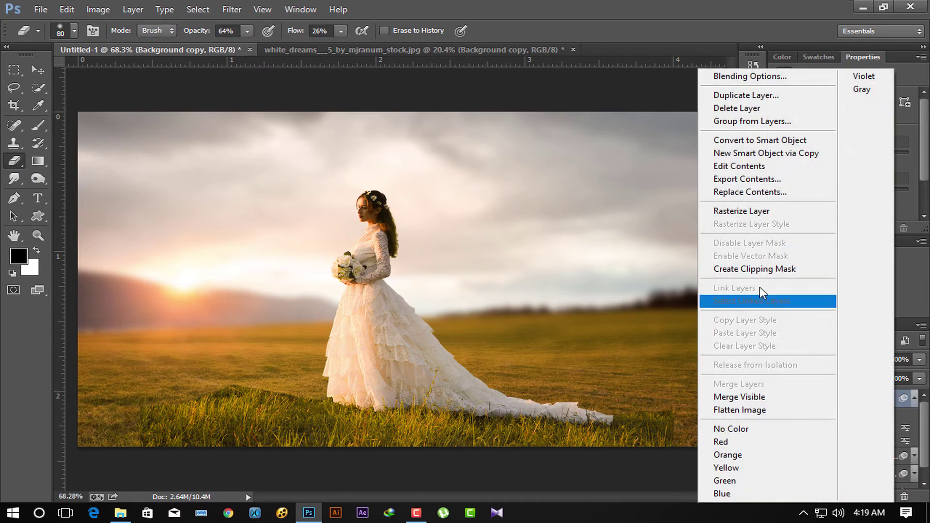
click(734, 210)
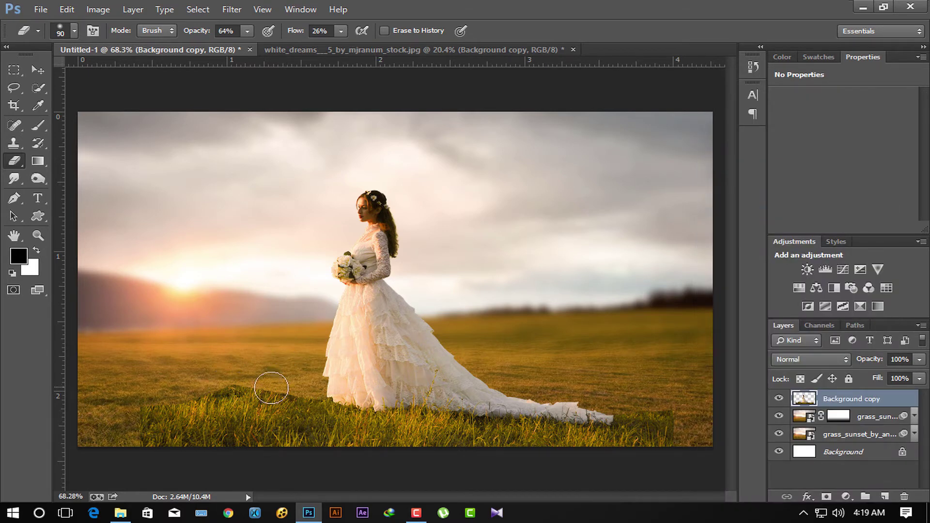
key(bracketright)
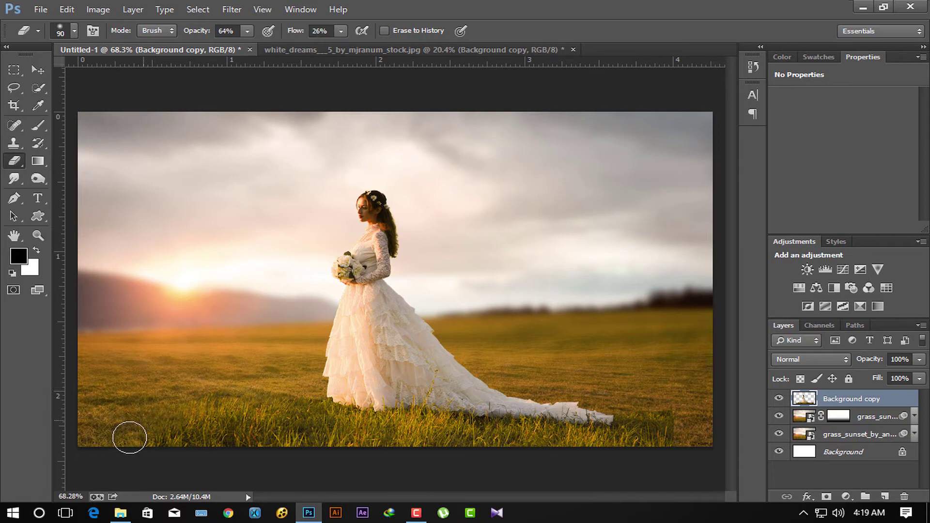
scroll(233, 379, up, 2)
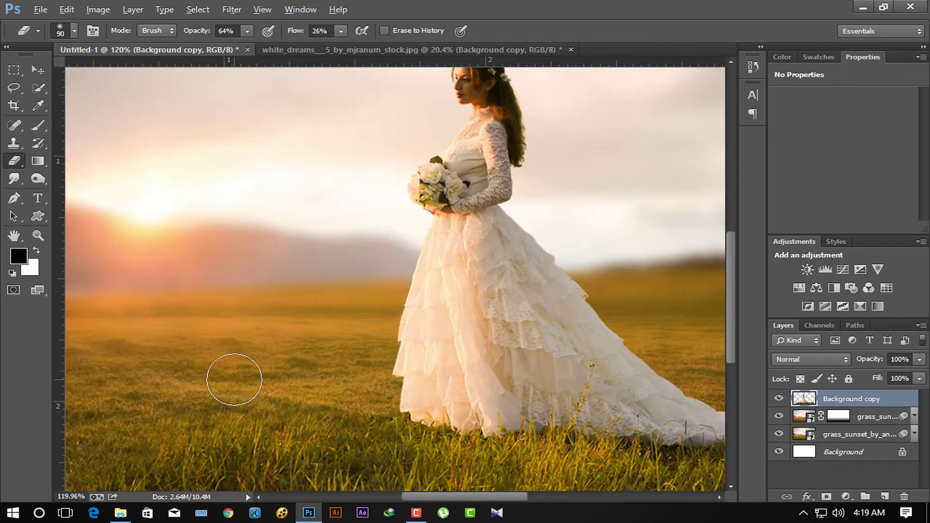
scroll(233, 379, up, 2)
scroll(346, 423, up, 1)
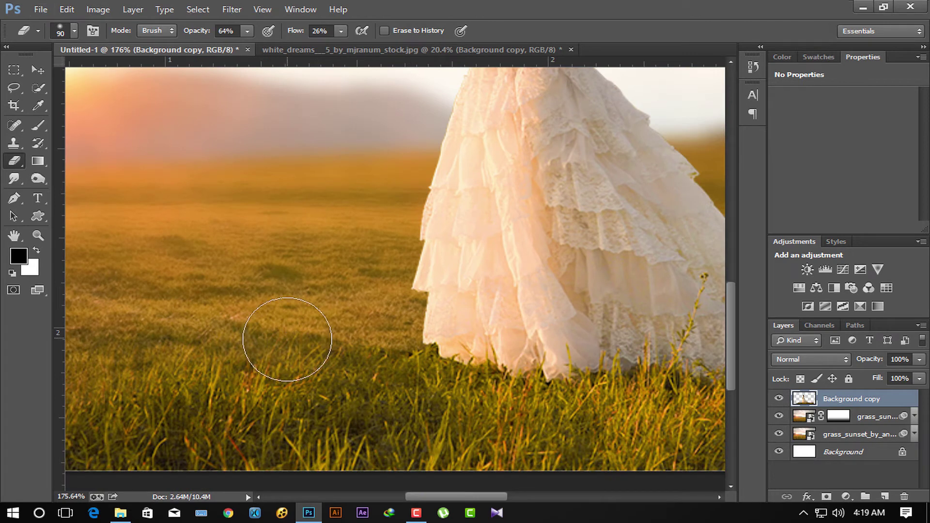
key(bracketleft)
key(bracketleft)
key(bracketleft)
key(bracketleft)
key(bracketleft)
key(bracketleft)
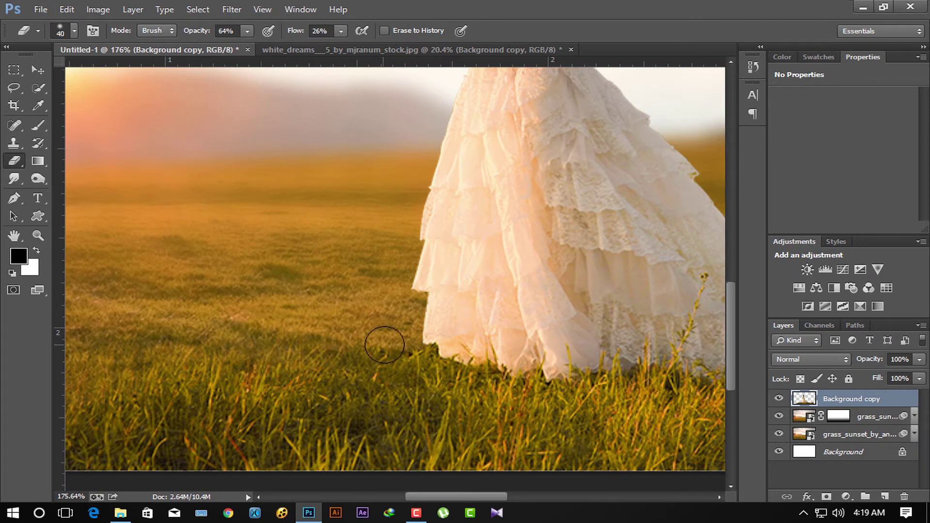
key(bracketleft)
key(bracketright)
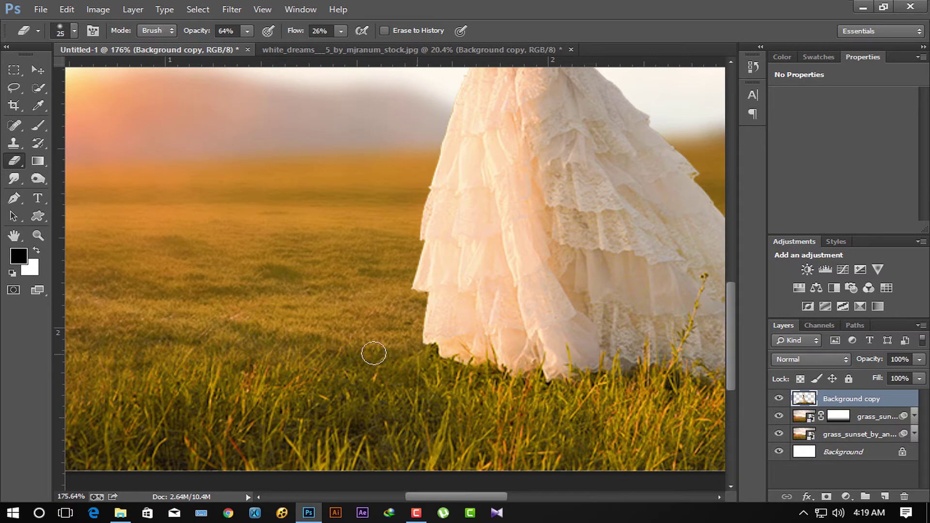
- With a 40 px eraser, soften the hard grass edge beside the dress train's end
scroll(225, 332, down, 1)
scroll(224, 333, down, 3)
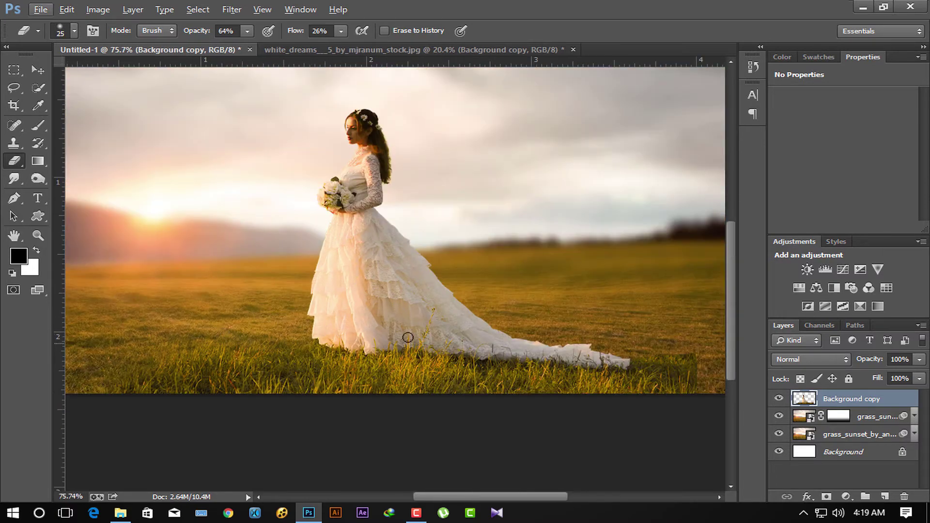
scroll(297, 322, down, 1)
scroll(297, 322, up, 2)
scroll(467, 358, up, 1)
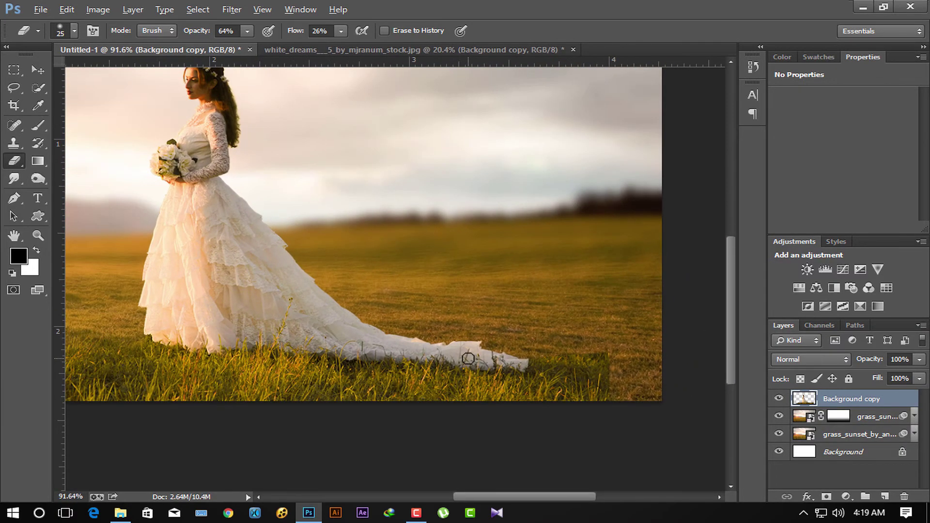
scroll(468, 359, up, 1)
drag(579, 336, 398, 298)
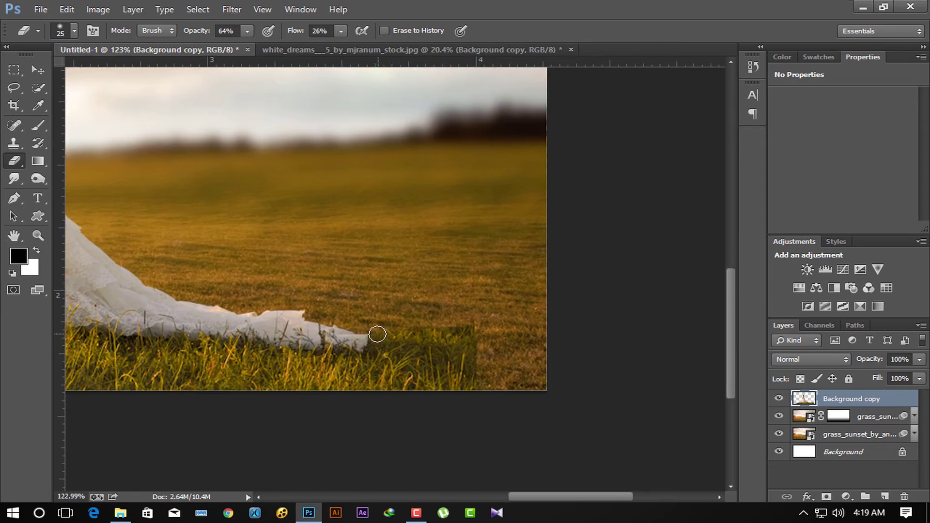
key(bracketright)
key(bracketright)
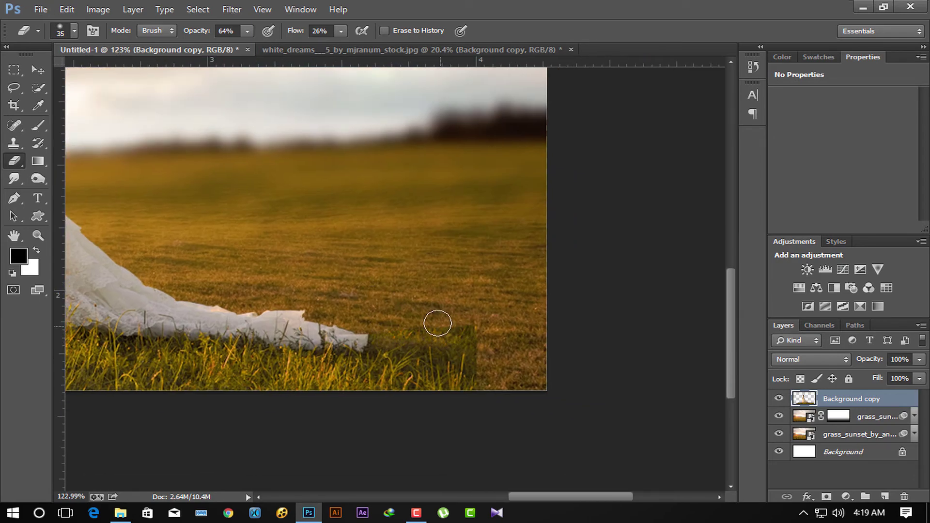
drag(436, 322, 482, 358)
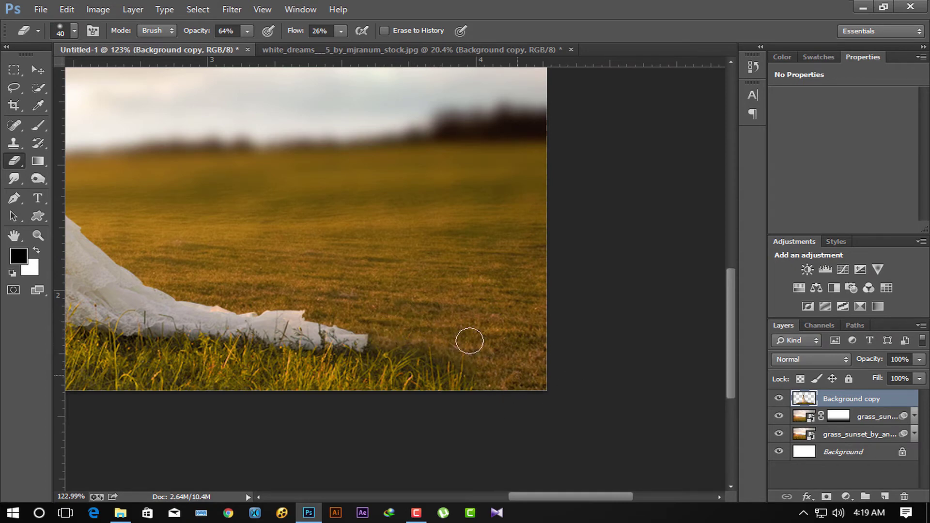
key(ctrl+0)
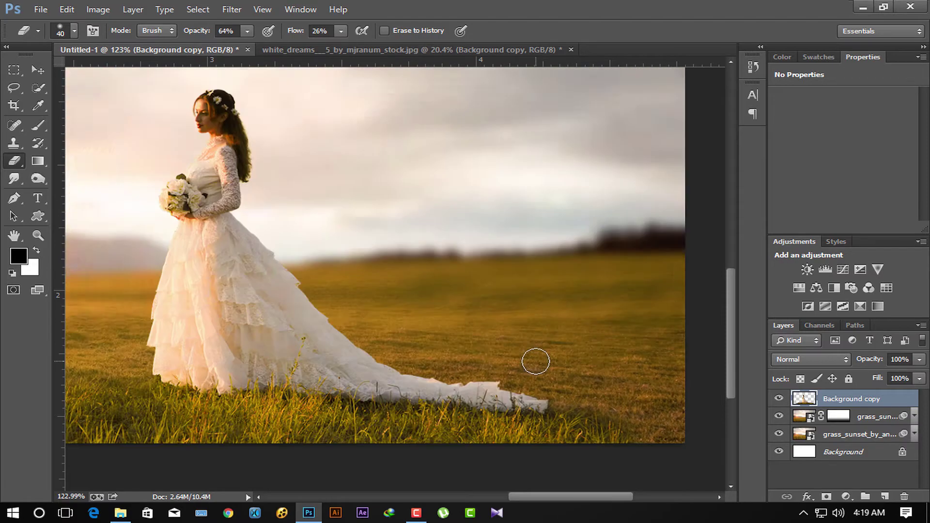
scroll(592, 404, up, 2)
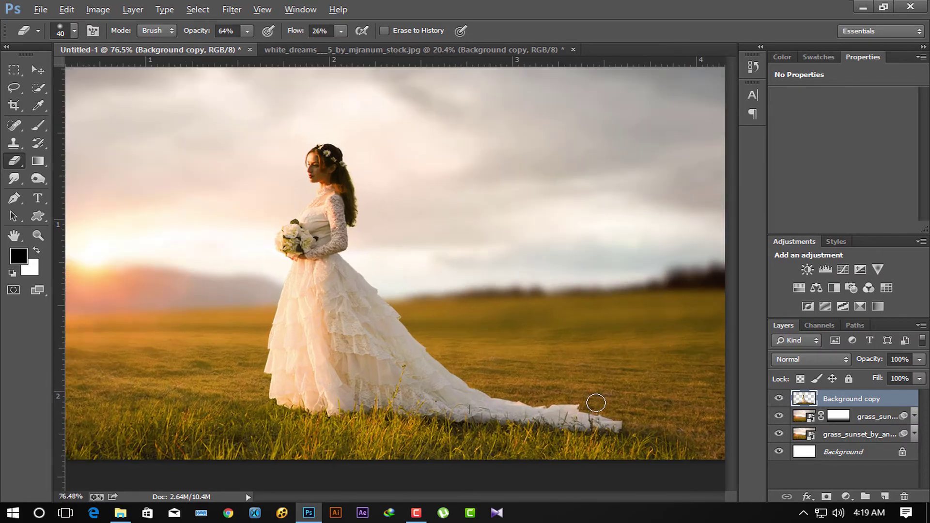
scroll(556, 347, up, 2)
- With a 70 px Clone Stamp, sample nearby grass and paint it over the train's end
drag(14, 144, 78, 141)
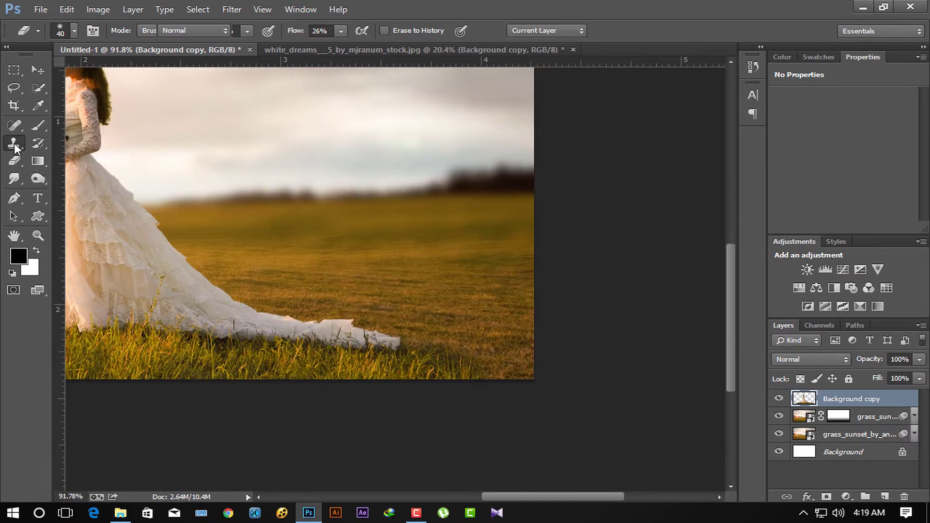
scroll(416, 401, up, 2)
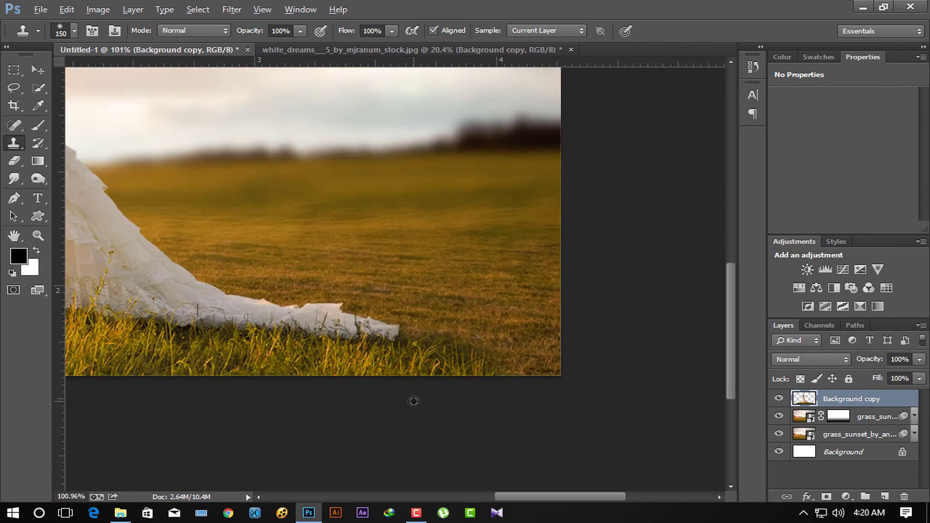
scroll(414, 399, up, 2)
key(bracketleft)
key(bracketleft)
key(bracketleft)
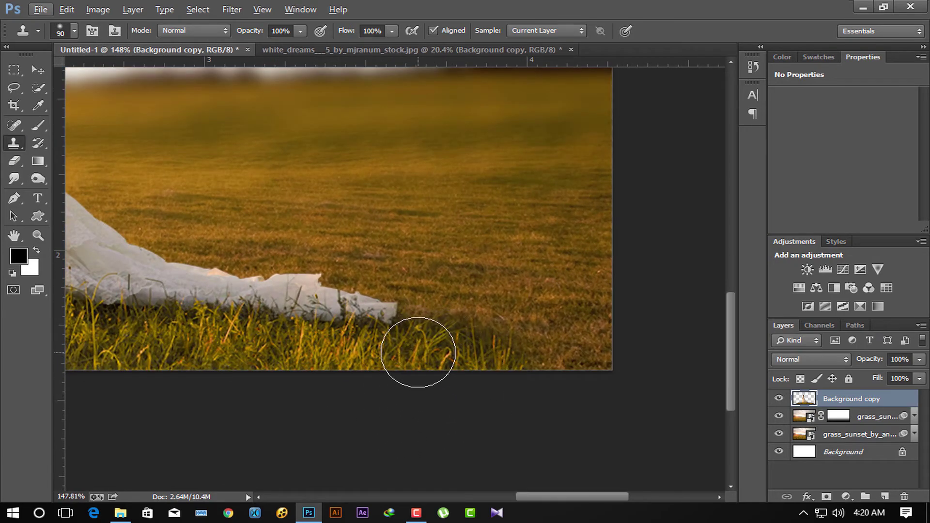
key(bracketleft)
key(bracketleft)
alt+click(439, 347)
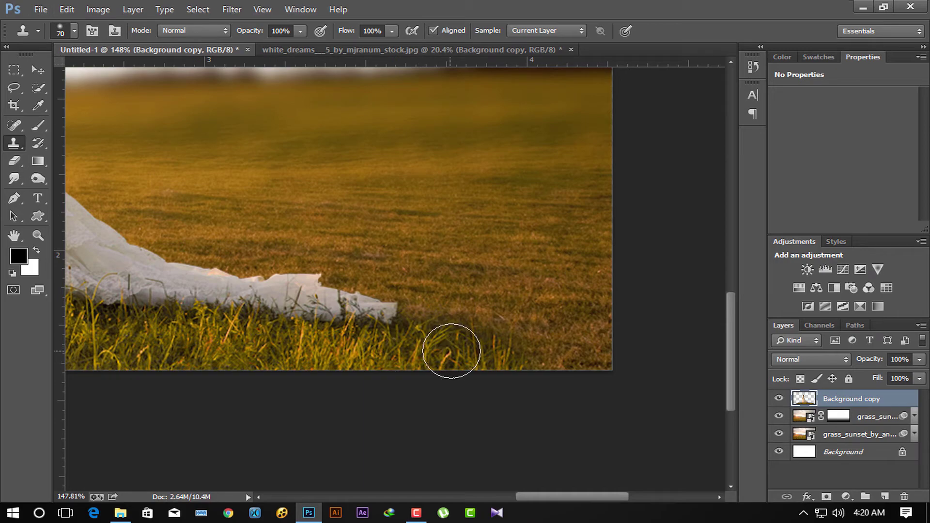
mouse_move(520, 355)
mouse_down()
mouse_move(649, 372)
mouse_move(616, 361)
mouse_up()
drag(502, 397, 702, 376)
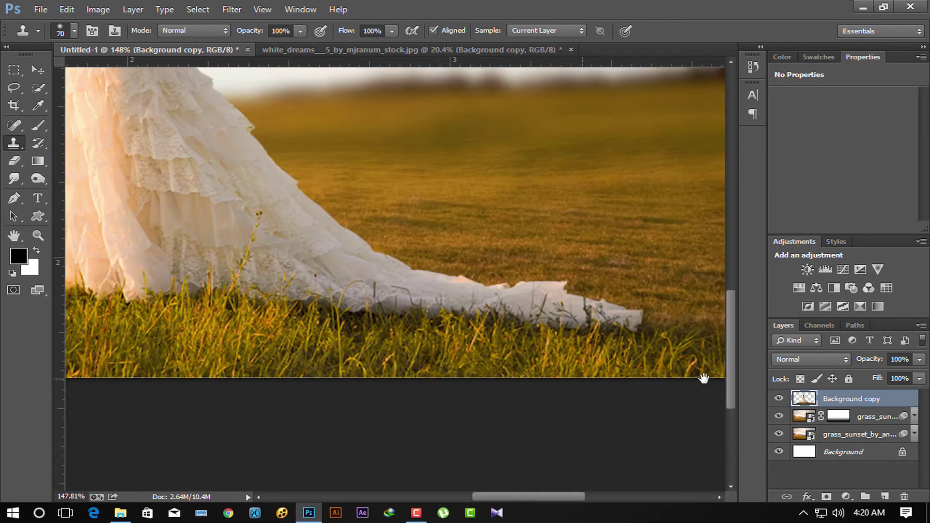
drag(416, 380, 97, 342)
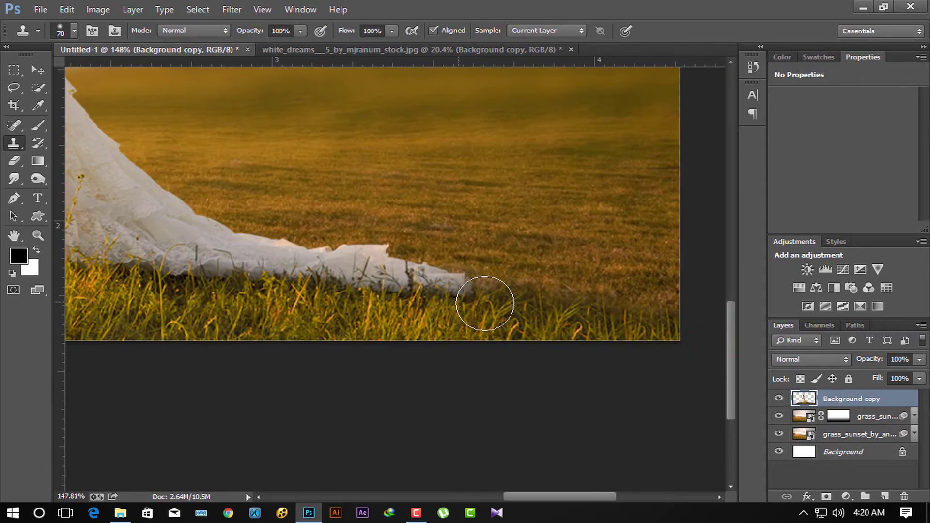
mouse_move(310, 336)
mouse_down()
mouse_move(357, 393)
mouse_move(449, 363)
mouse_up()
key(ctrl+r)
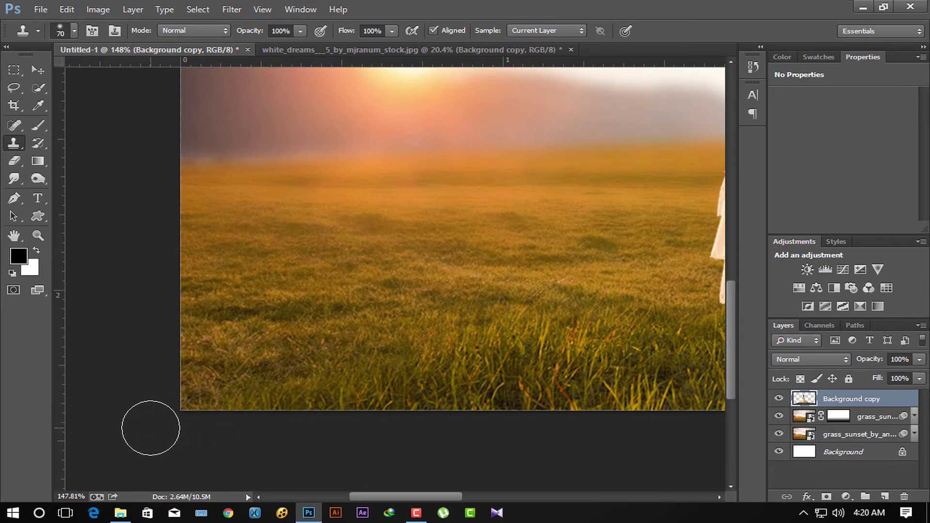
key(ctrl+0)
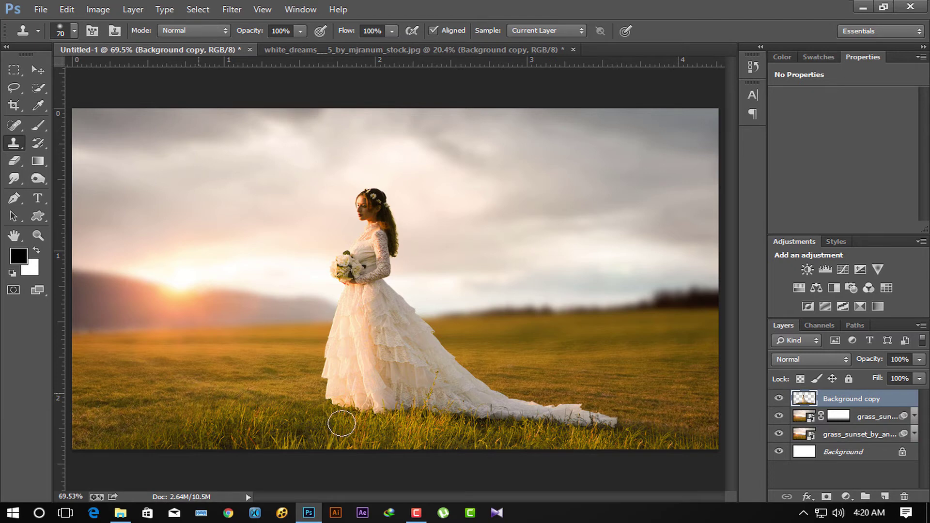
click(232, 9)
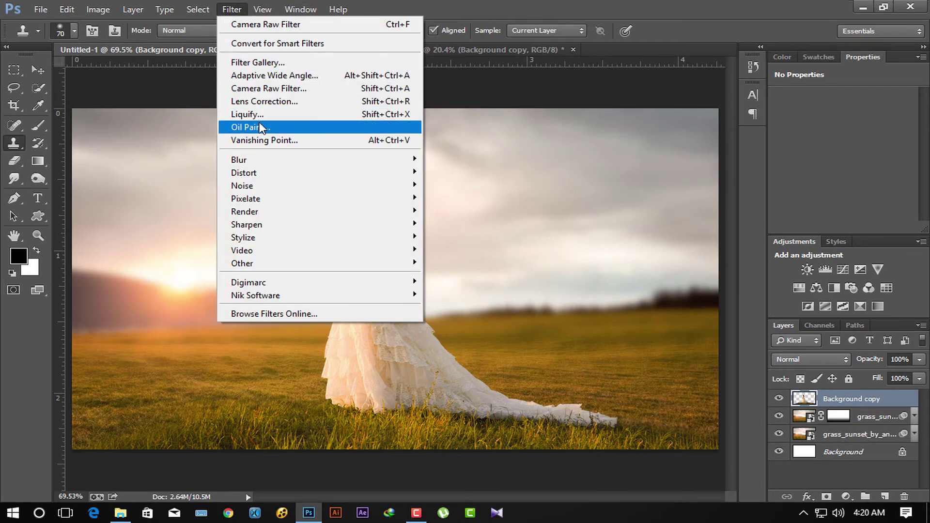
key(Escape)
scroll(384, 234, up, 2)
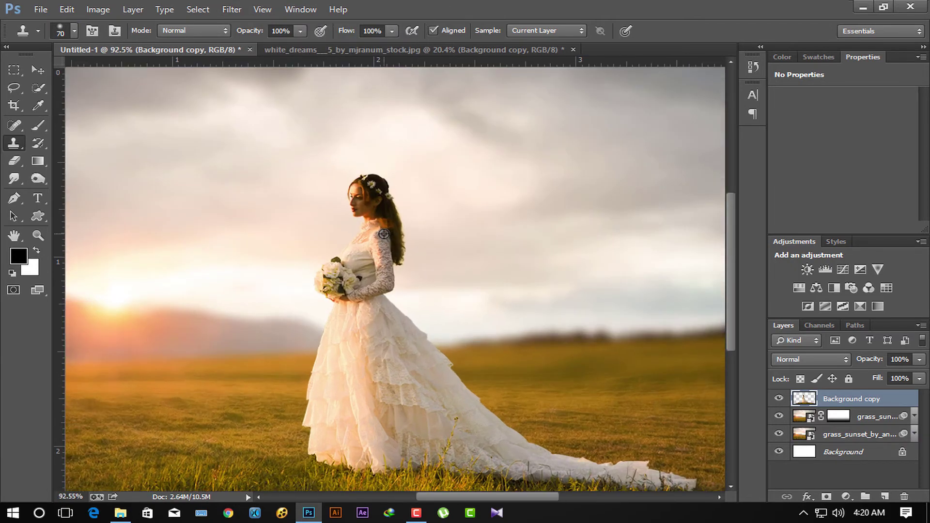
scroll(384, 234, down, 1)
scroll(384, 234, up, 1)
scroll(384, 234, up, 1)
scroll(383, 234, up, 1)
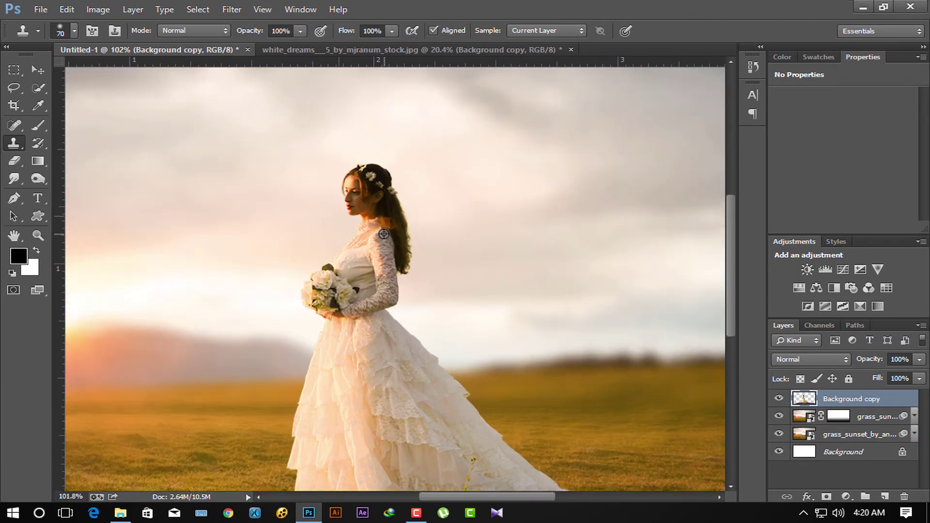
scroll(384, 234, down, 1)
scroll(383, 234, up, 1)
scroll(383, 234, down, 1)
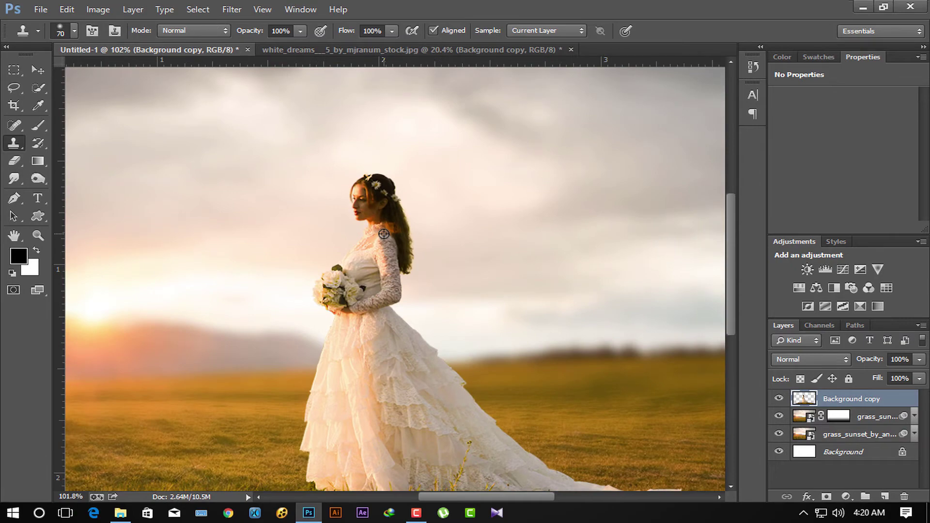
scroll(384, 234, up, 1)
scroll(384, 234, up, 1)
scroll(384, 234, down, 1)
scroll(384, 234, down, 2)
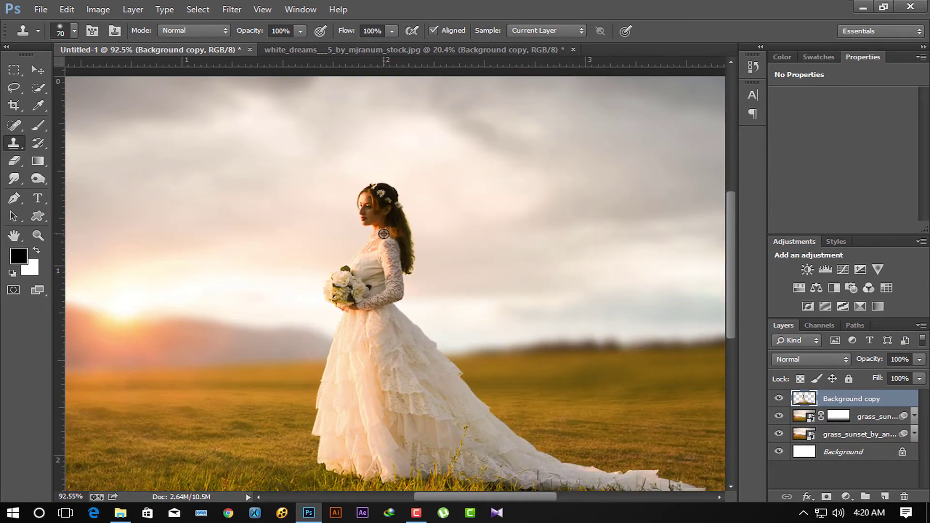
scroll(383, 234, down, 3)
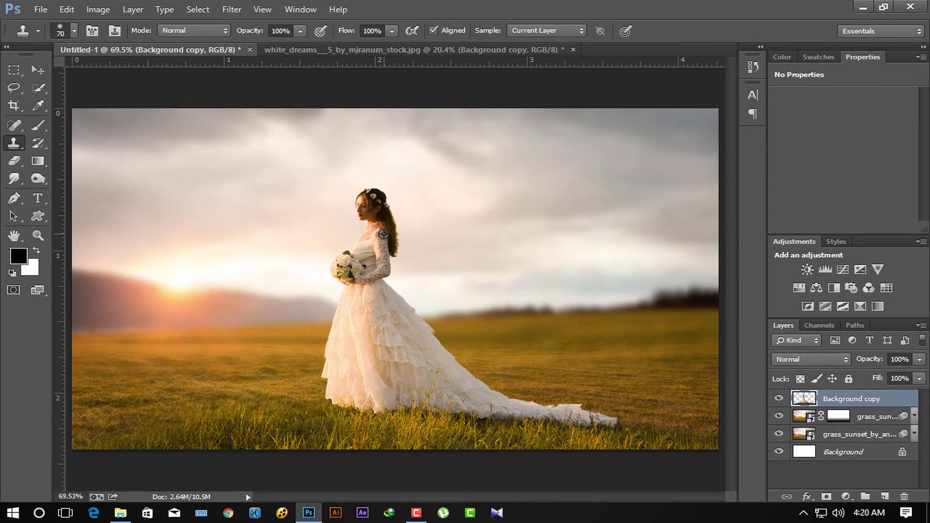
click(237, 10)
- Camera Raw the bride: Vibrance -16, Clarity +19, Exposure +0.30, Contrast -45, Shadows +29, Temperature +5
key(Escape)
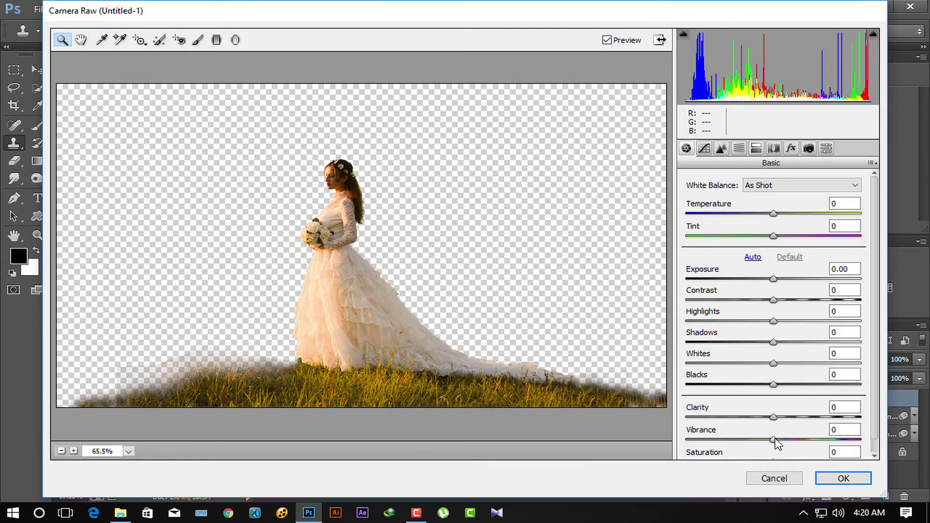
mouse_move(774, 439)
mouse_down()
mouse_move(760, 439)
mouse_move(801, 417)
mouse_move(777, 418)
mouse_move(791, 417)
mouse_up()
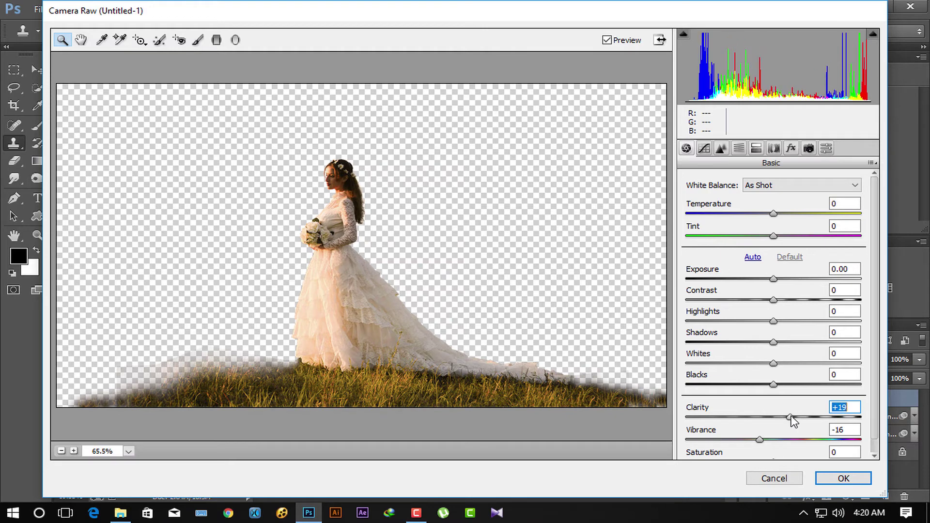
mouse_move(775, 281)
mouse_down()
mouse_move(782, 280)
mouse_move(734, 300)
mouse_up()
click(774, 300)
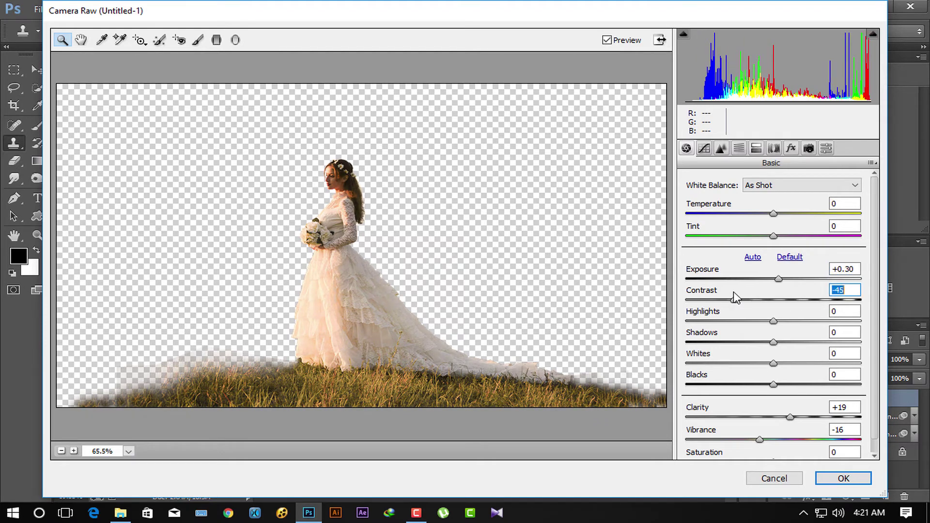
mouse_move(774, 343)
mouse_down()
mouse_move(737, 343)
mouse_move(803, 353)
mouse_up()
drag(774, 213, 781, 214)
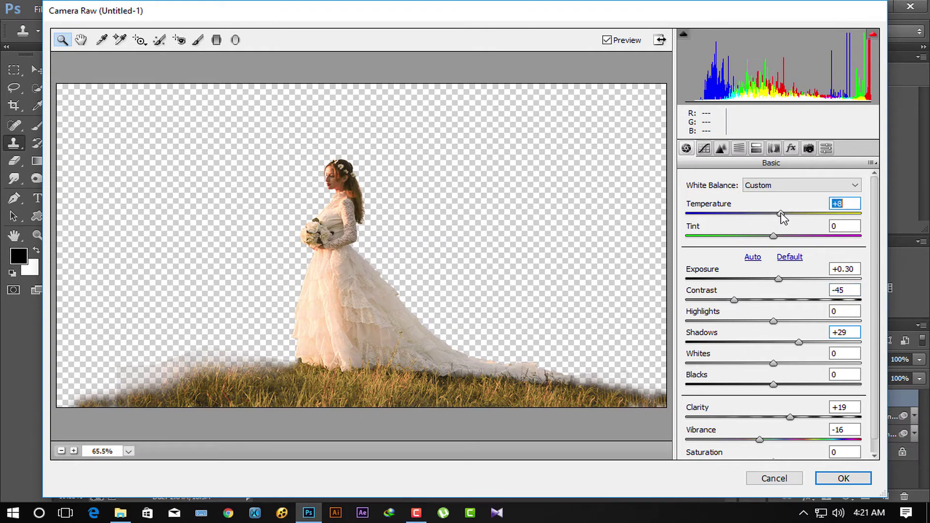
click(832, 481)
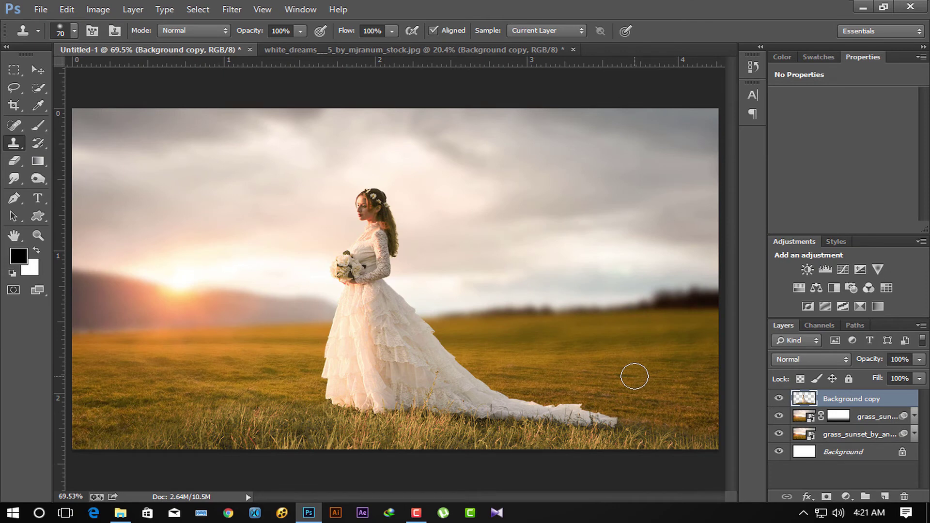
- Add a new empty layer and choose a Foreground to Transparent gradient preset
click(884, 498)
right_click(39, 161)
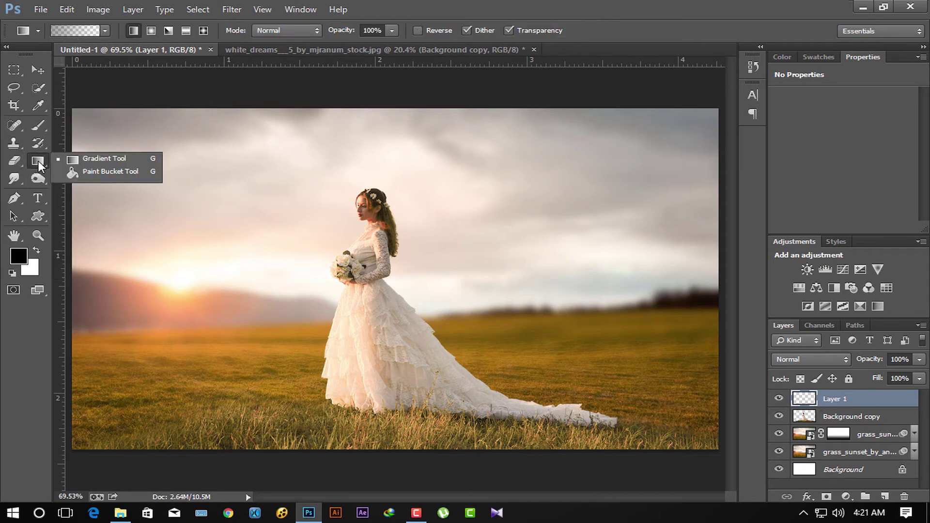
click(88, 158)
click(81, 30)
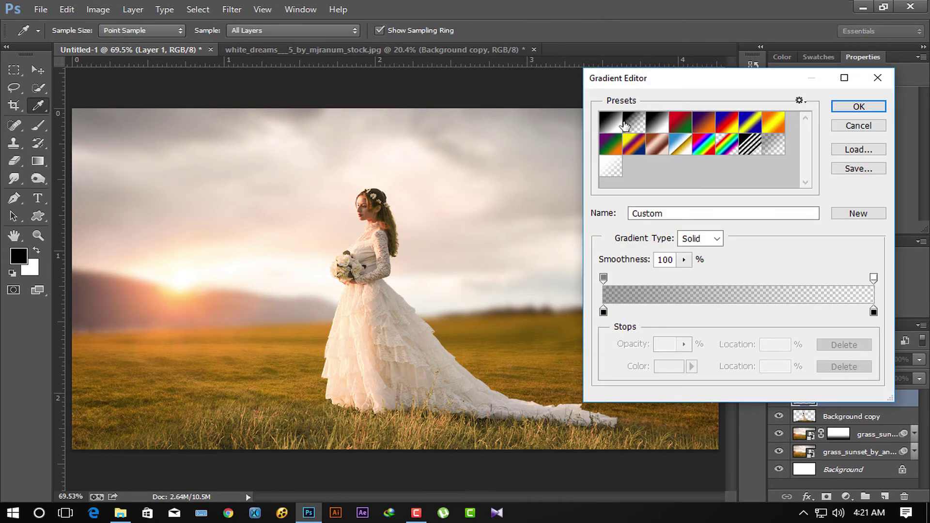
click(633, 124)
- Set the gradient's solid colour stop to yellow #ffd552 and confirm the gradient
click(603, 311)
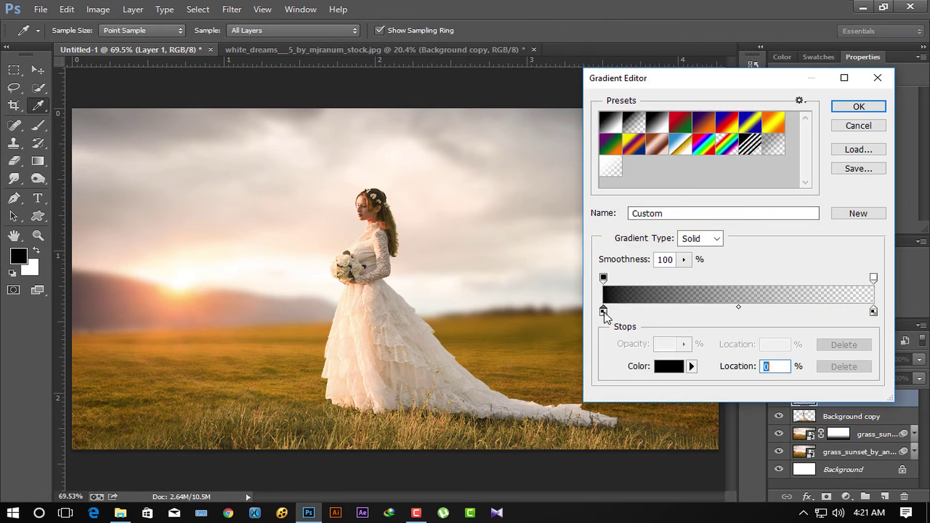
click(671, 368)
click(182, 285)
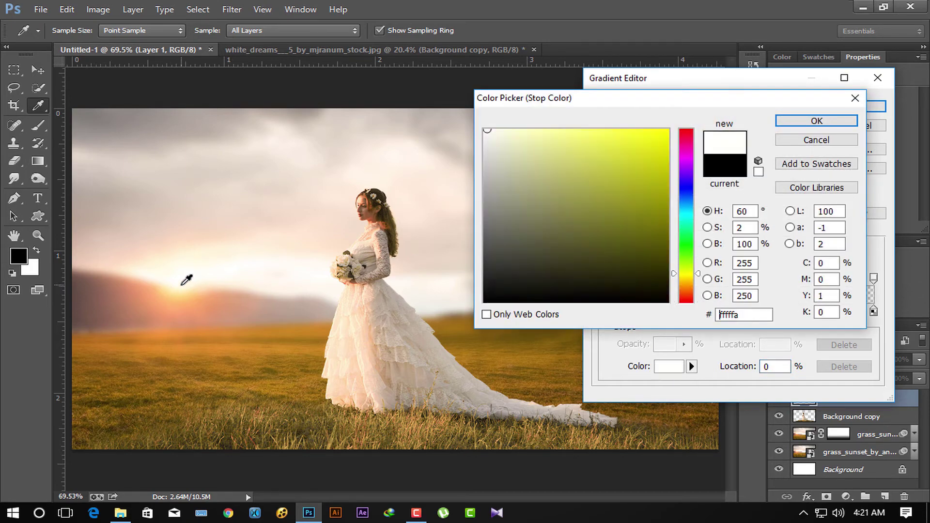
click(182, 291)
click(611, 127)
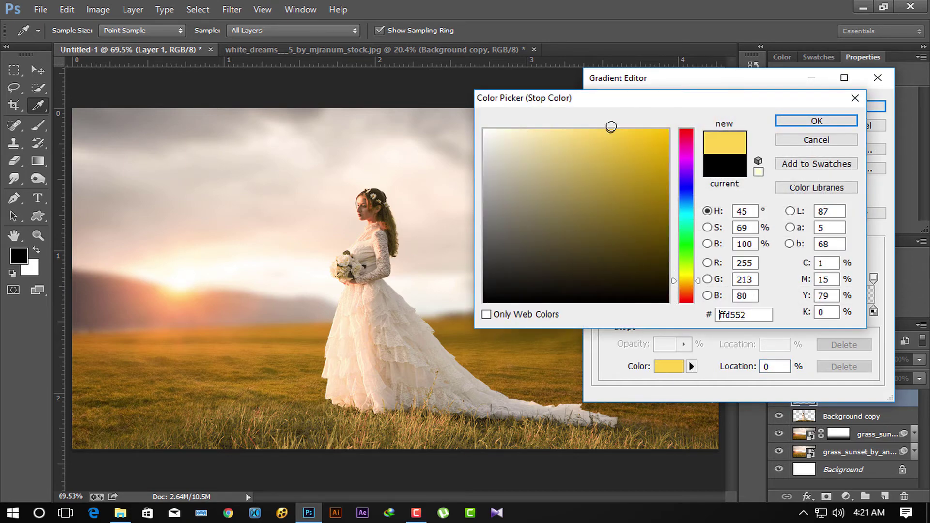
click(790, 124)
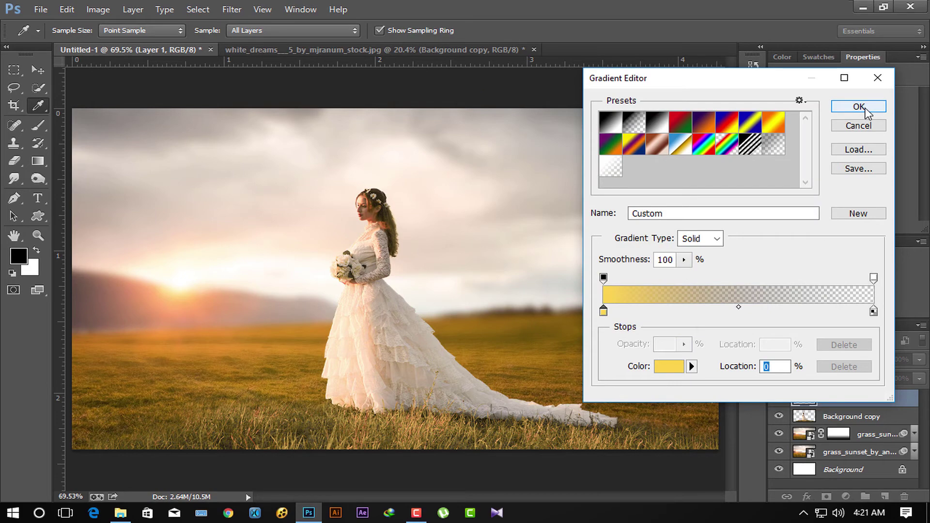
click(859, 107)
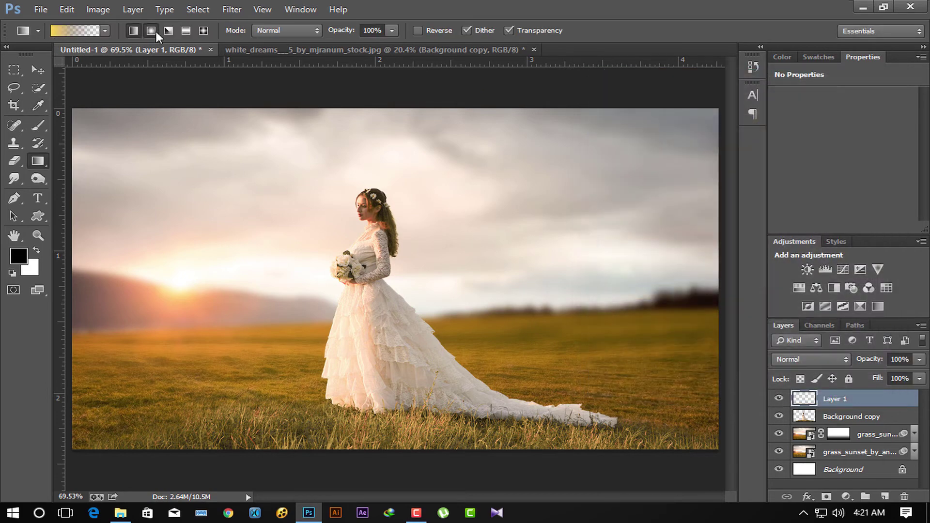
- Draw a yellow radial glow over the setting sun, move it higher and enlarge it slightly
mouse_move(164, 268)
mouse_down()
mouse_move(436, 351)
mouse_move(421, 351)
mouse_up()
key(ctrl+t)
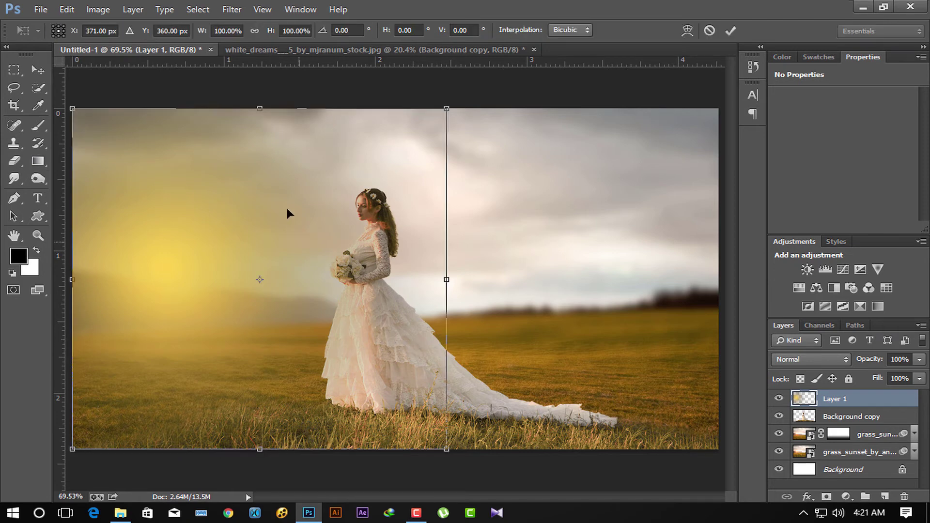
drag(227, 207, 214, 185)
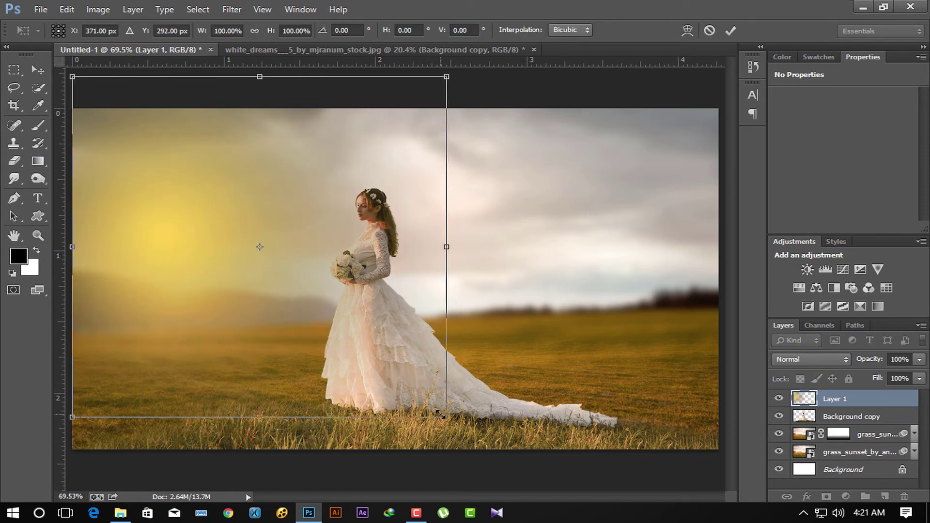
drag(440, 414, 473, 423)
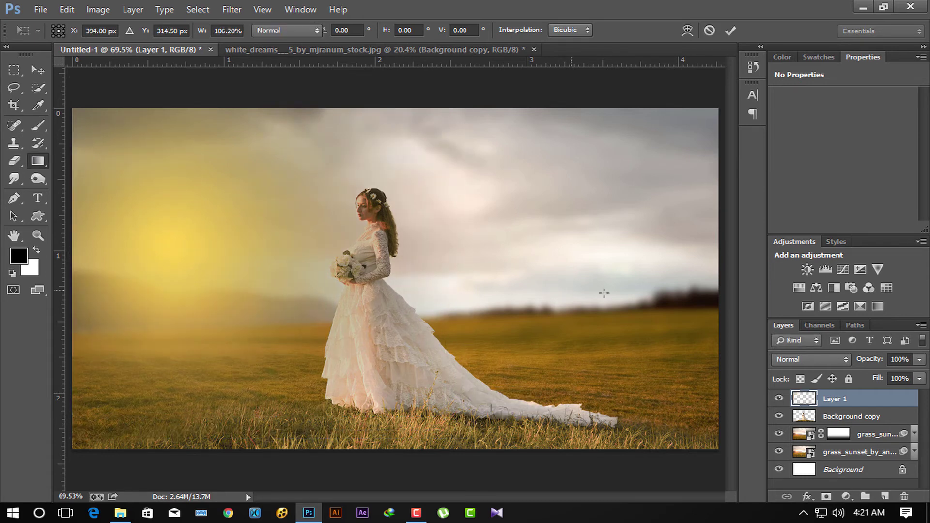
key(Return)
- Set Layer 1 to Screen blend mode and nudge the glow onto the left horizon
click(811, 359)
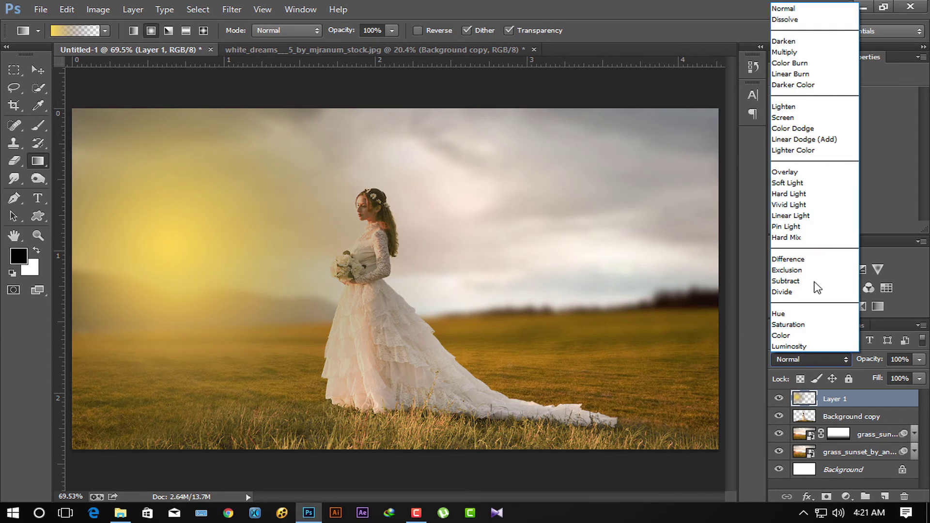
click(789, 118)
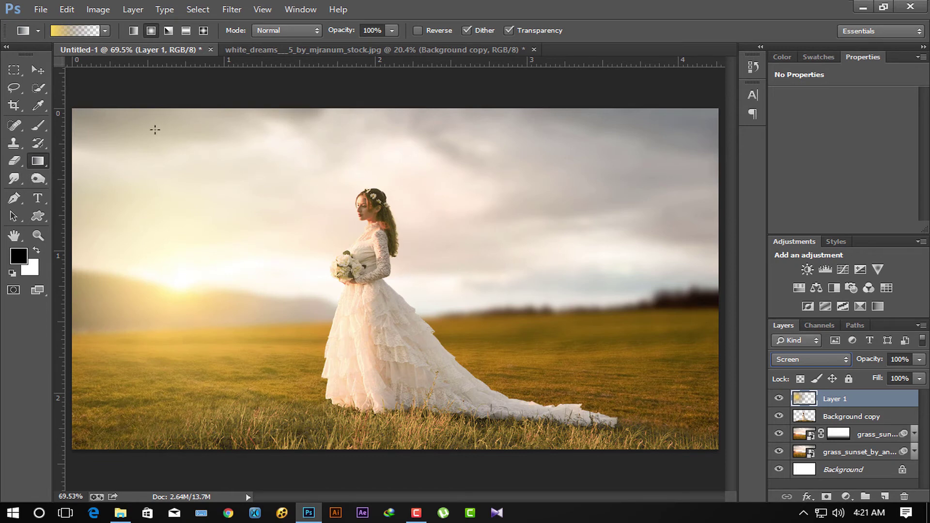
click(38, 70)
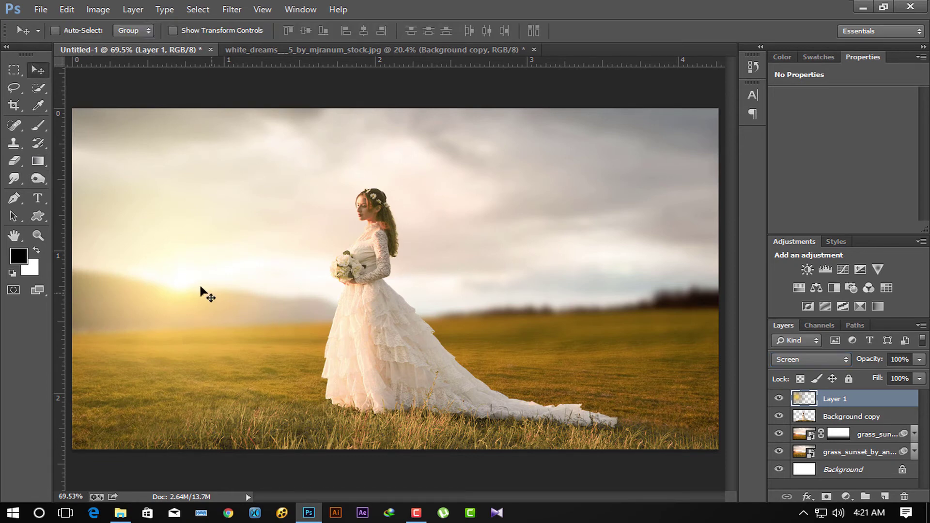
mouse_move(206, 293)
mouse_down()
mouse_move(196, 268)
mouse_move(191, 298)
mouse_up()
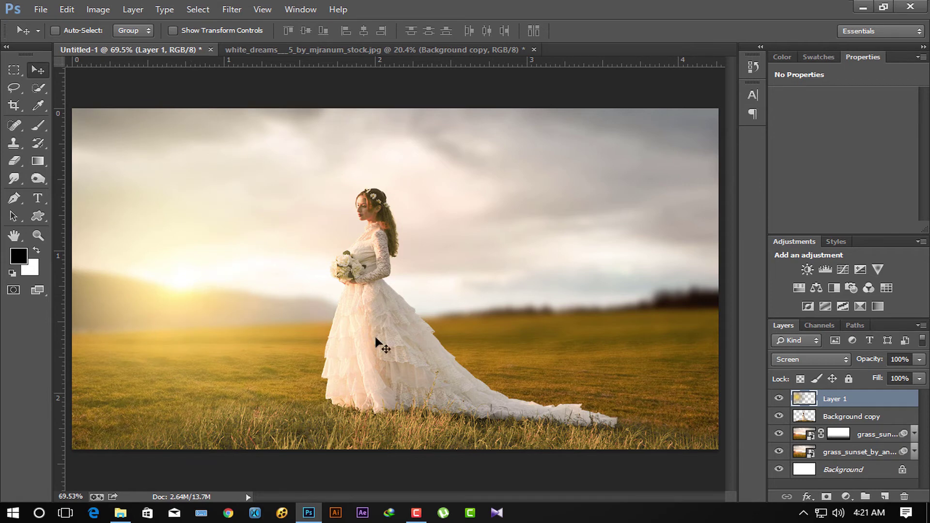
- Clear Layer 1 and draw a fresh radial yellow glow near the left horizon
key(Delete)
click(885, 497)
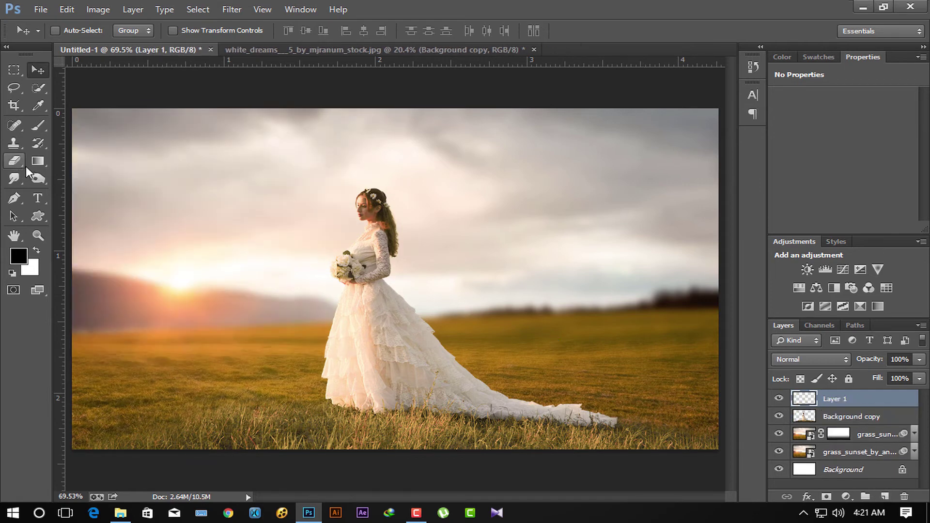
drag(37, 164, 88, 161)
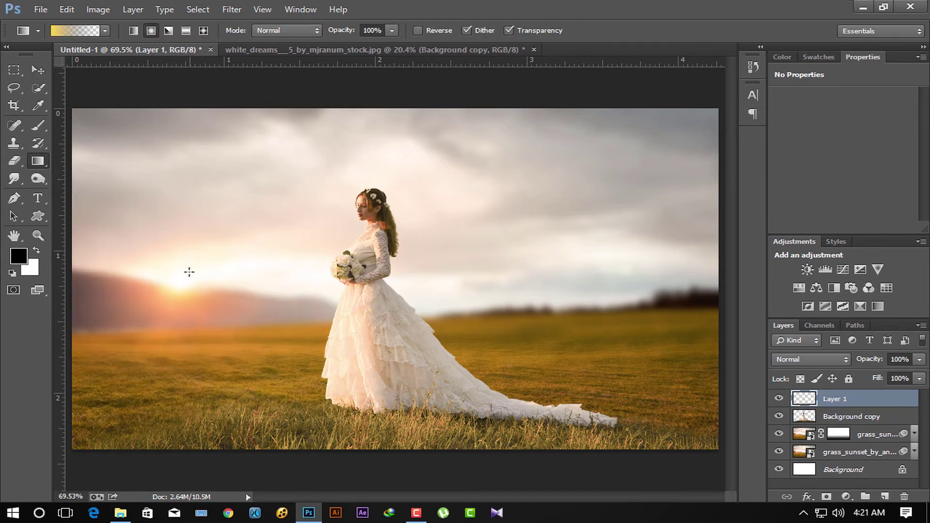
drag(189, 272, 292, 275)
- Scale the glow up to about 263%, move it up, and blend it in Screen mode
key(ctrl+t)
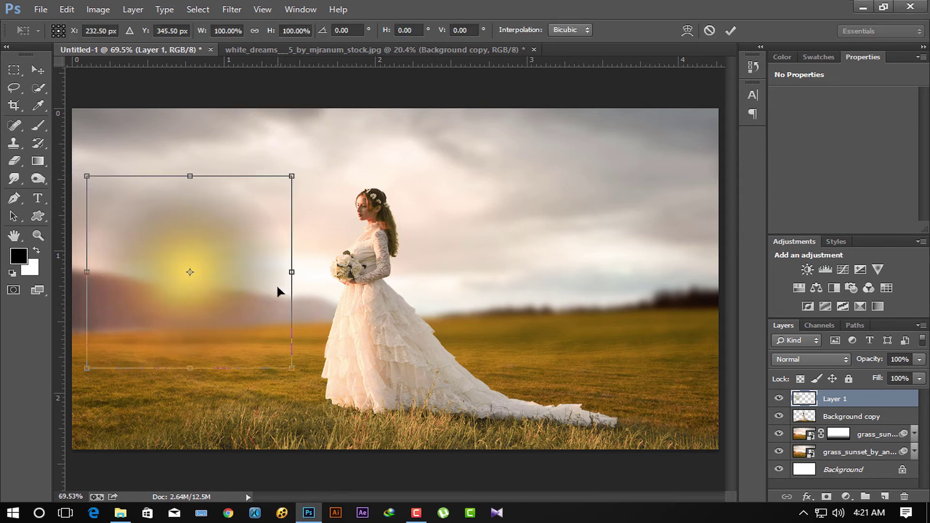
drag(291, 370, 415, 483)
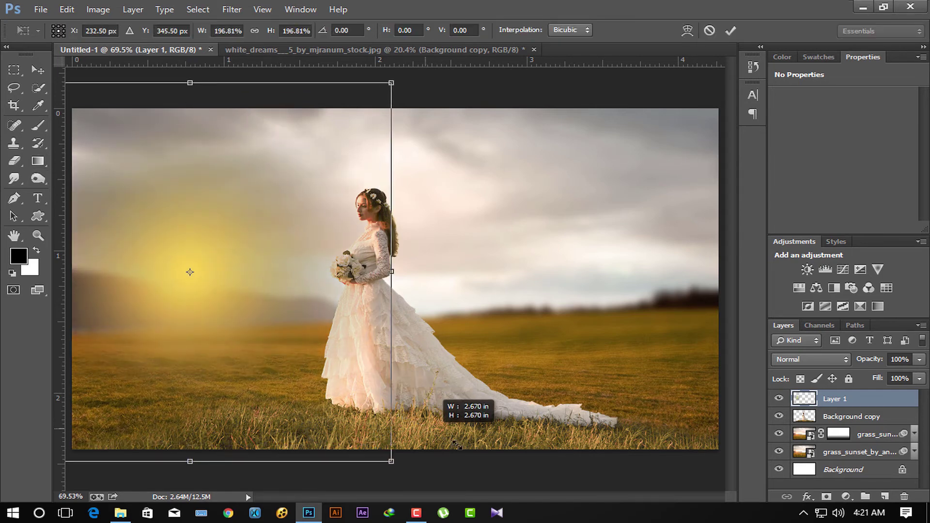
drag(257, 323, 257, 277)
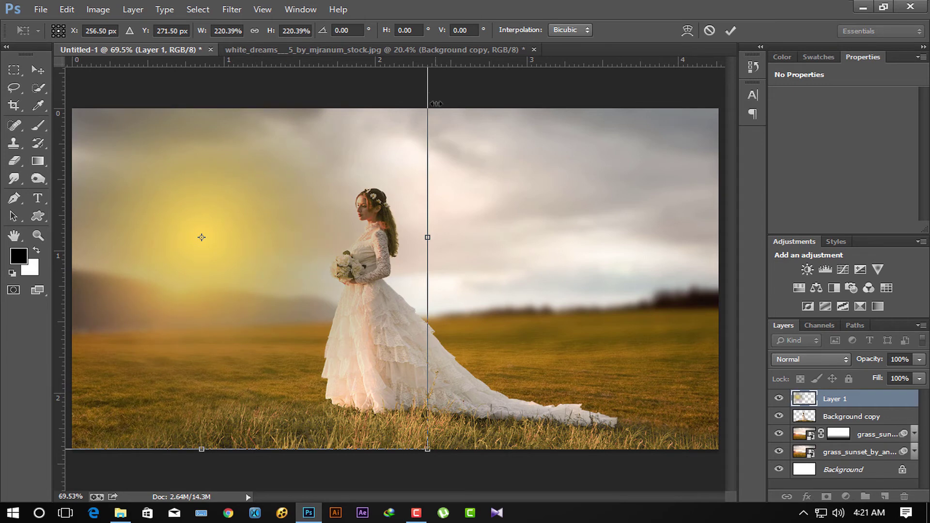
drag(433, 457, 477, 489)
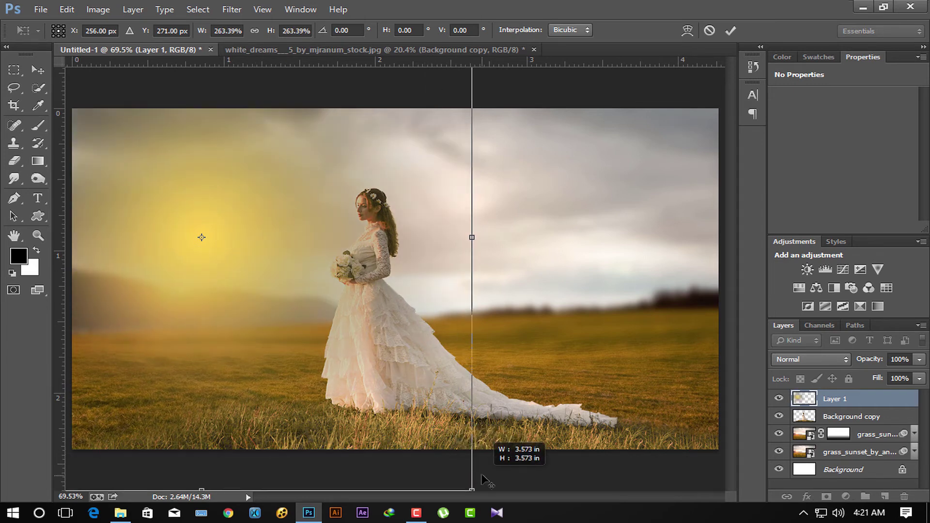
key(Return)
key(g)
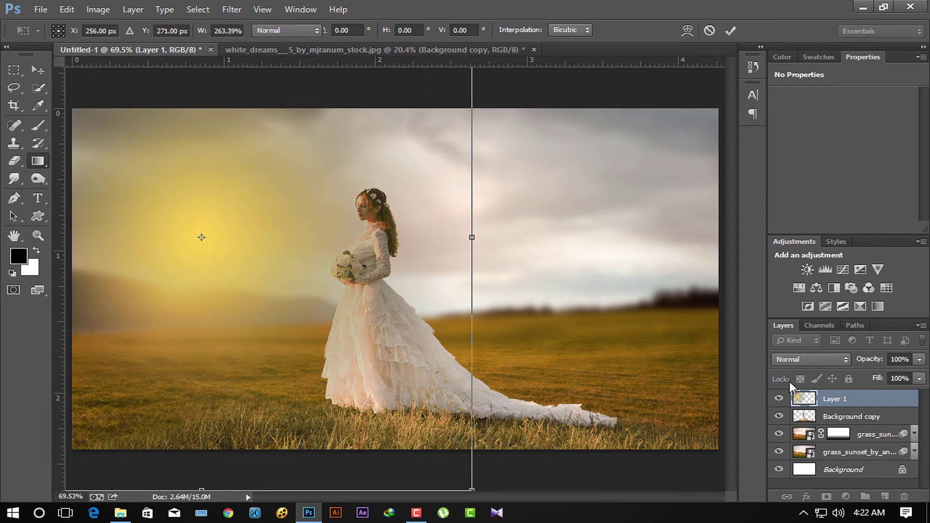
click(796, 359)
click(786, 118)
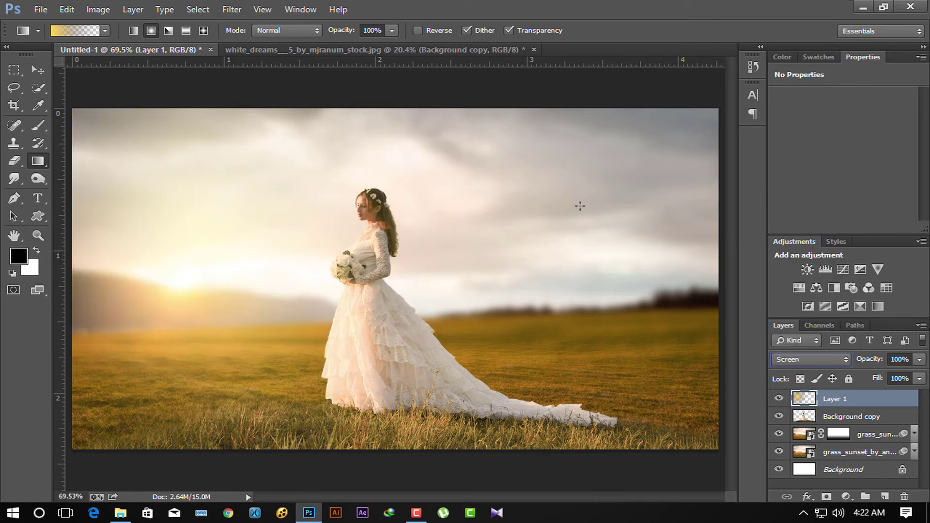
- Add a new layer and ready a smaller brush zoomed in on the dress hem
click(882, 497)
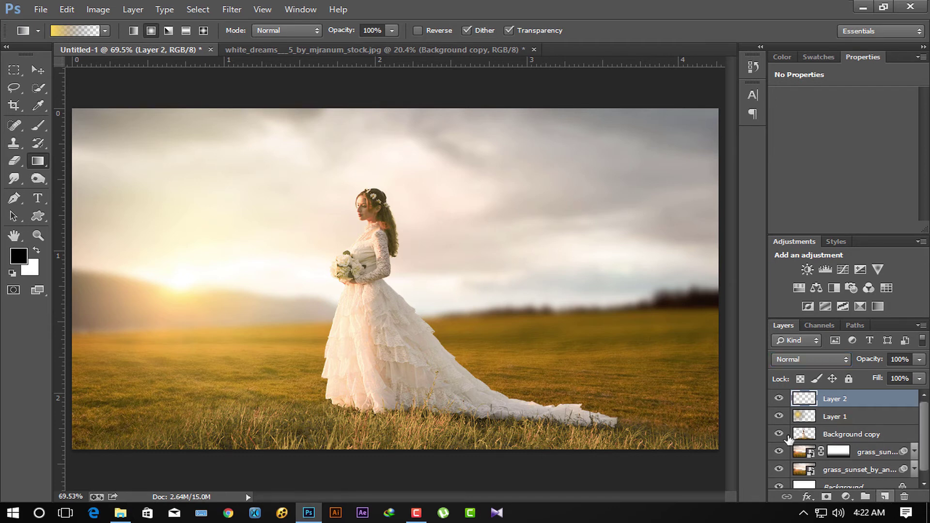
click(39, 126)
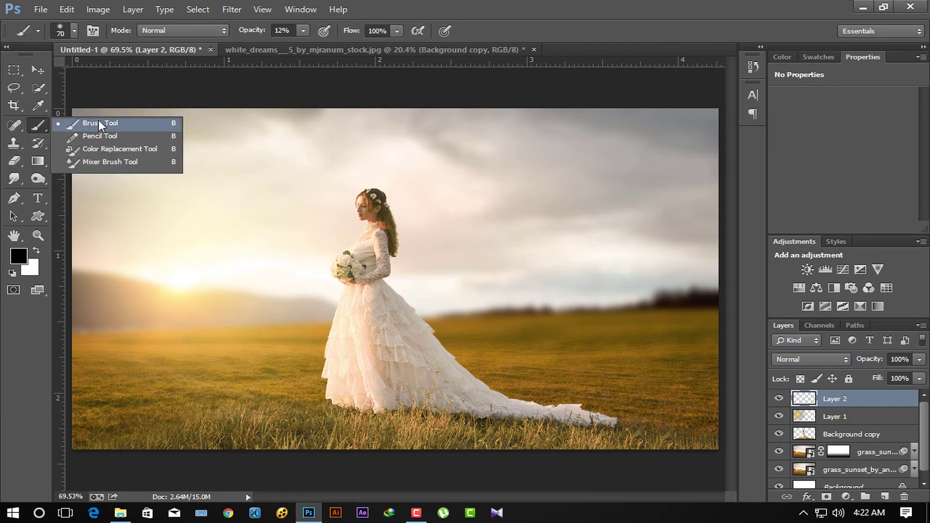
click(98, 121)
alt+scroll(411, 325, up, 5)
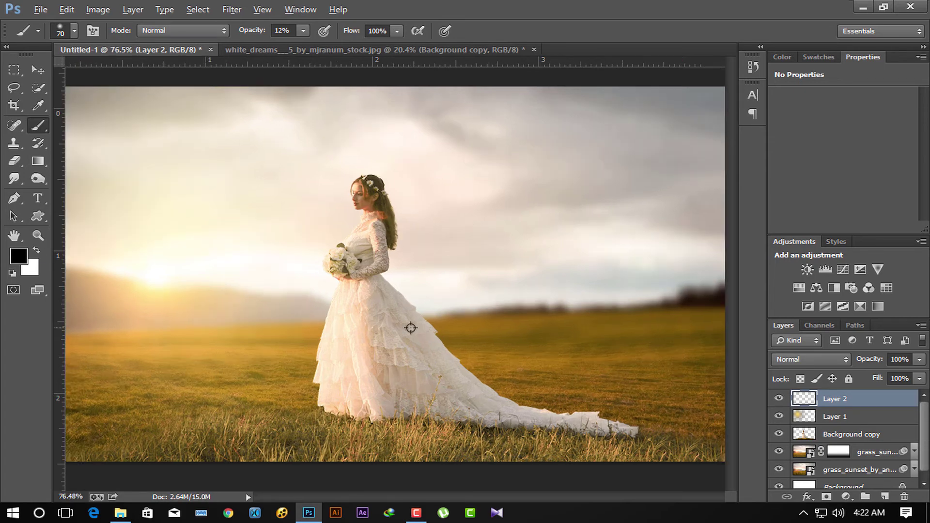
drag(481, 346, 438, 157)
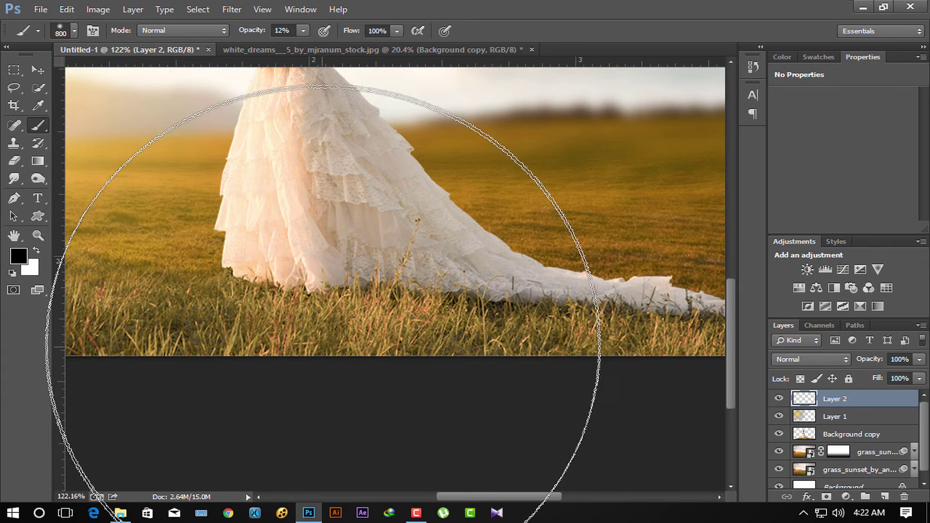
key(bracketleft)
key(bracketleft)
key(bracketleft)
key(bracketleft)
key(bracketleft)
key(bracketleft)
- Paint soft black shadows on the grass under the dress hem, then lower the layer's opacity
mouse_move(489, 323)
mouse_down()
mouse_move(706, 338)
mouse_move(517, 328)
mouse_move(369, 334)
mouse_move(270, 281)
mouse_move(354, 336)
mouse_move(342, 321)
mouse_move(294, 308)
mouse_move(521, 328)
mouse_up()
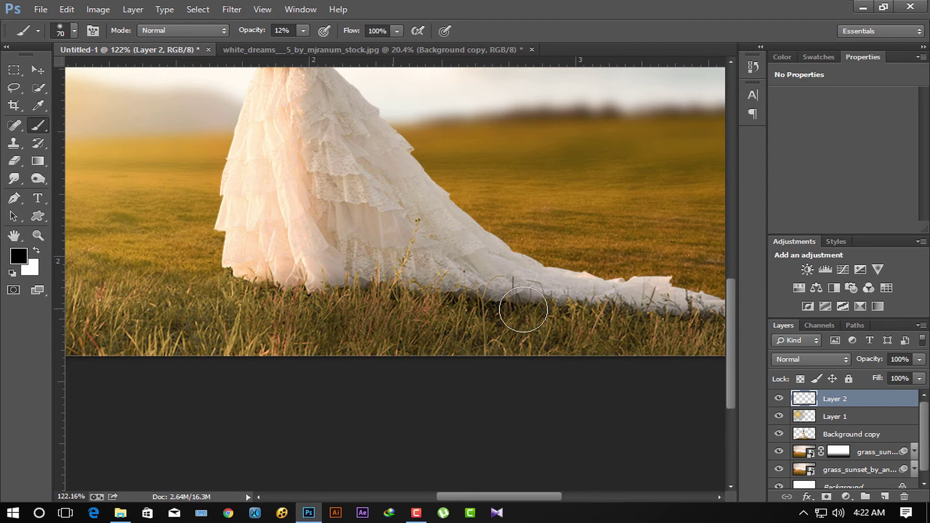
mouse_move(741, 346)
mouse_down()
mouse_move(572, 357)
mouse_move(610, 356)
mouse_move(599, 353)
mouse_up()
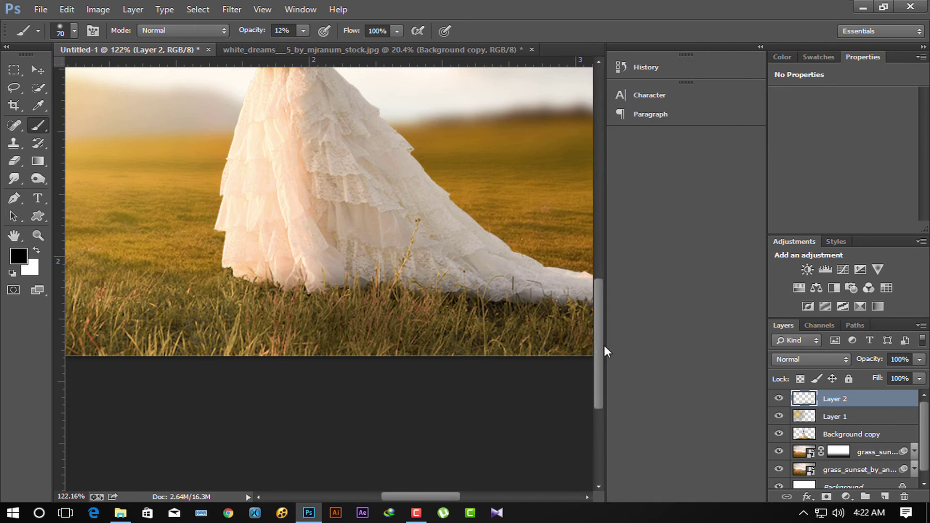
drag(606, 345, 747, 343)
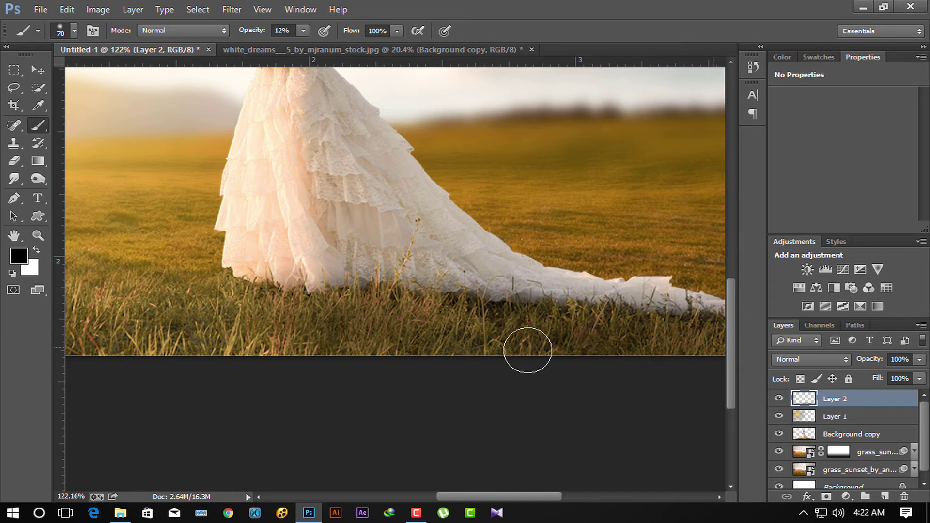
mouse_move(321, 326)
mouse_down()
mouse_move(442, 312)
mouse_move(526, 322)
mouse_move(390, 311)
mouse_move(540, 372)
mouse_up()
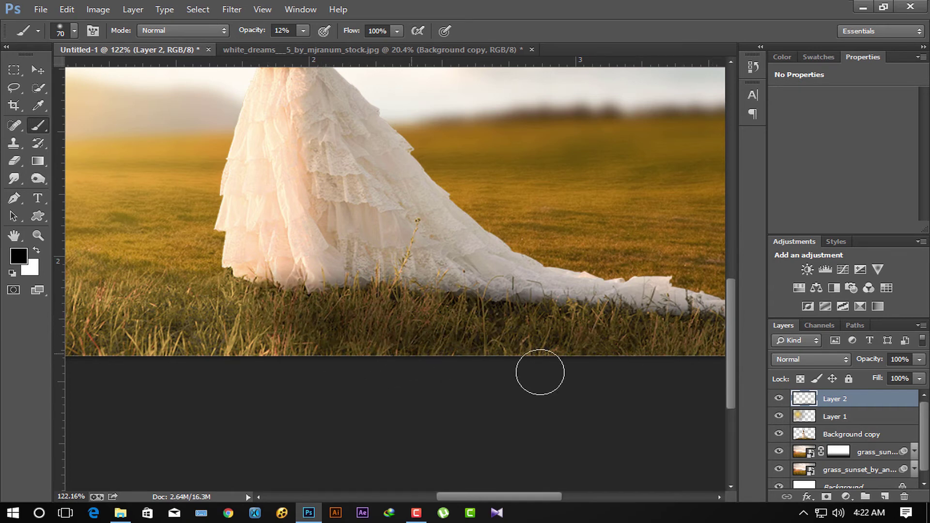
click(505, 327)
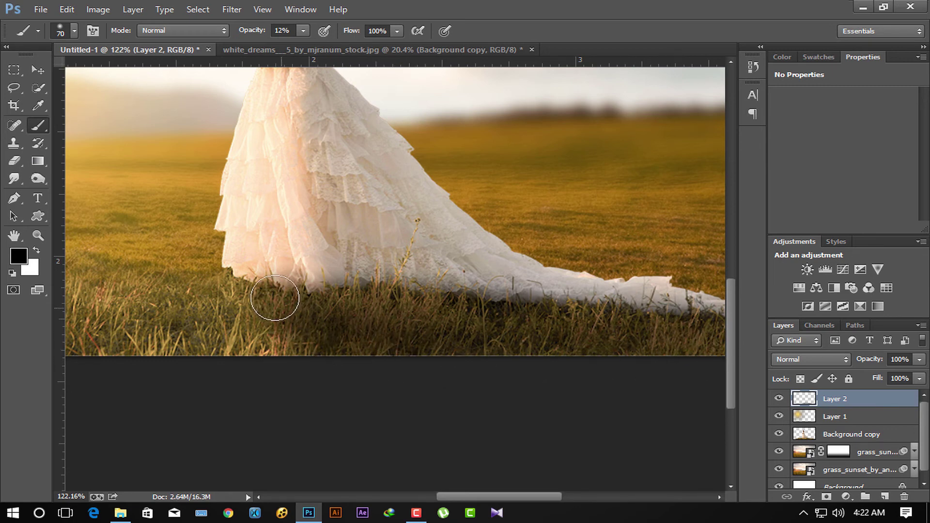
drag(879, 360, 862, 360)
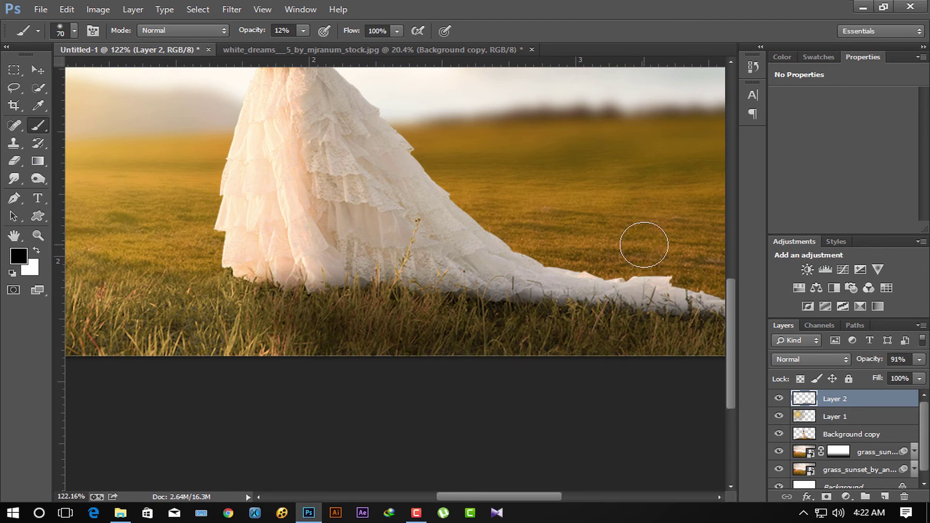
- Fit the image to the window and drag the png_birds dove file from the p65 folder
key(ctrl+0)
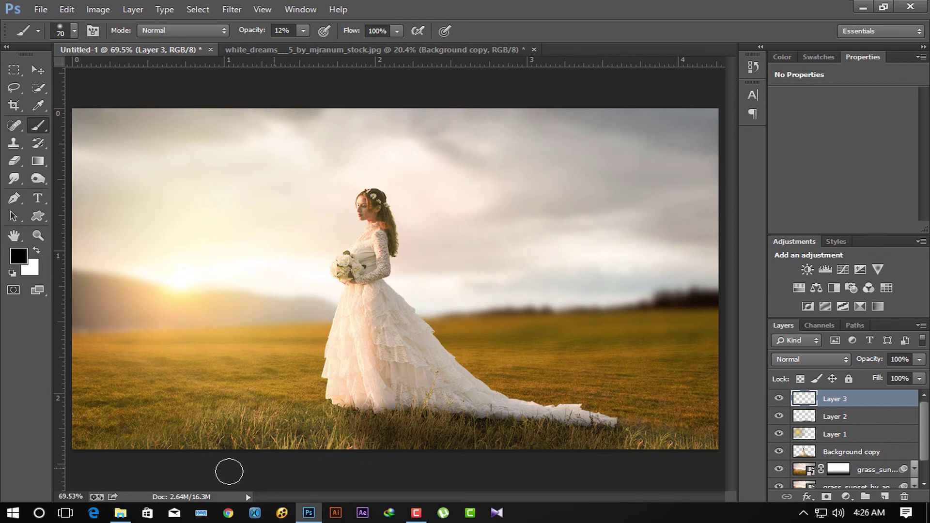
click(121, 512)
drag(237, 113, 408, 494)
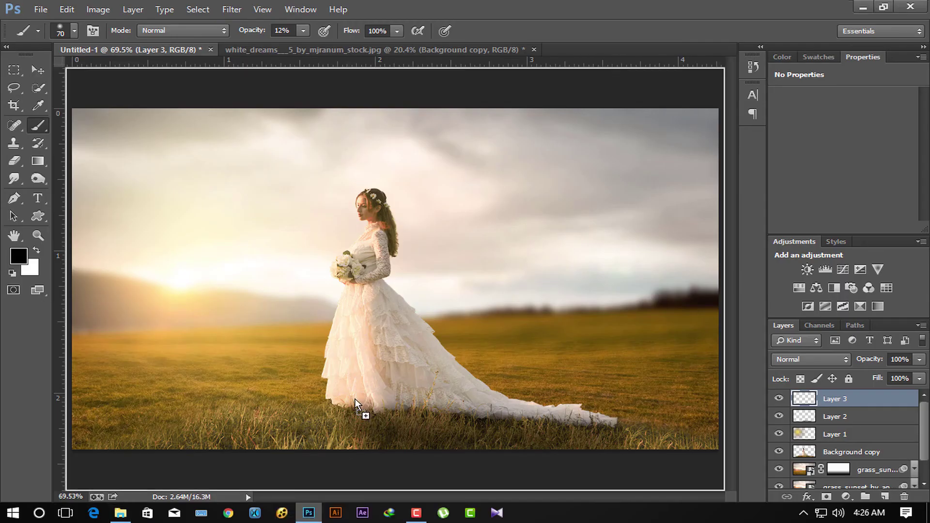
- Place the png_birds dove, flip it horizontally, scale it to about 24%, and set it left of the bride's shoulders
drag(409, 494, 350, 333)
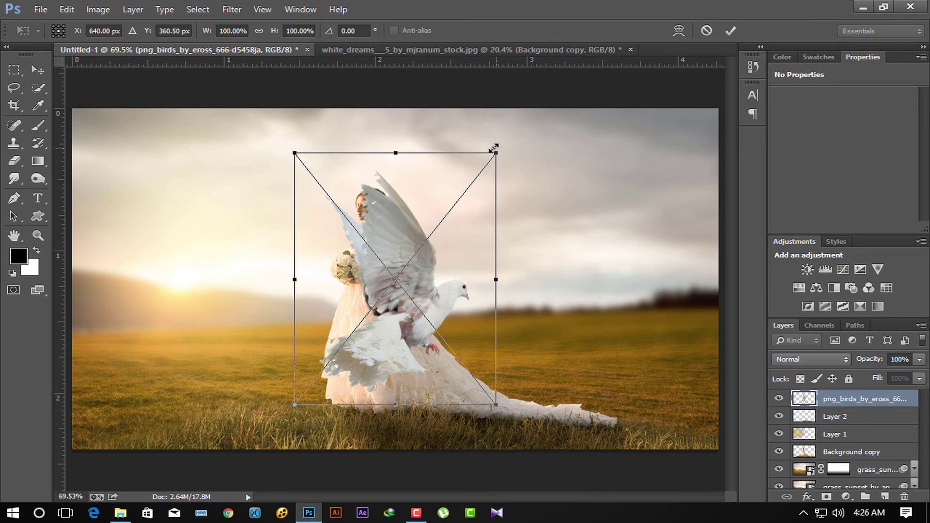
mouse_move(494, 148)
mouse_down()
mouse_move(406, 240)
mouse_move(304, 262)
mouse_up()
right_click(304, 263)
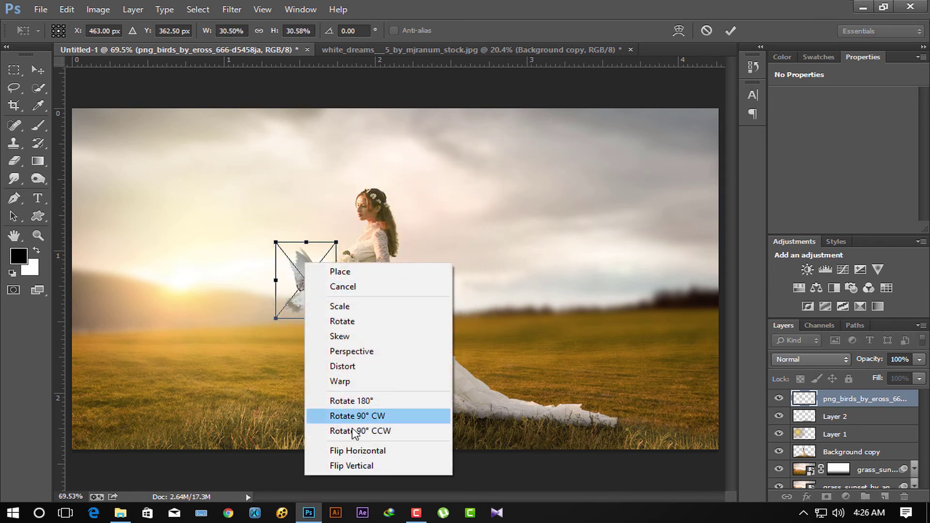
click(359, 450)
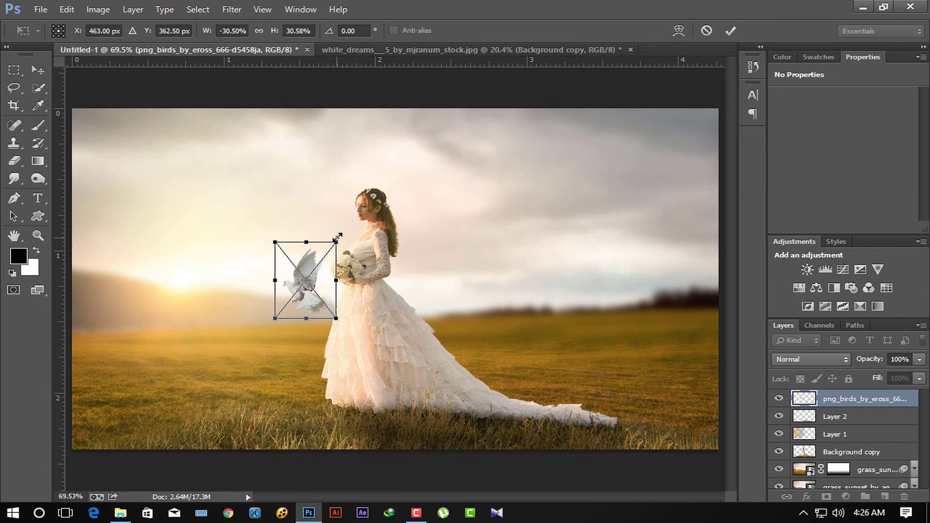
mouse_move(339, 240)
mouse_down()
mouse_move(333, 250)
mouse_move(298, 226)
mouse_up()
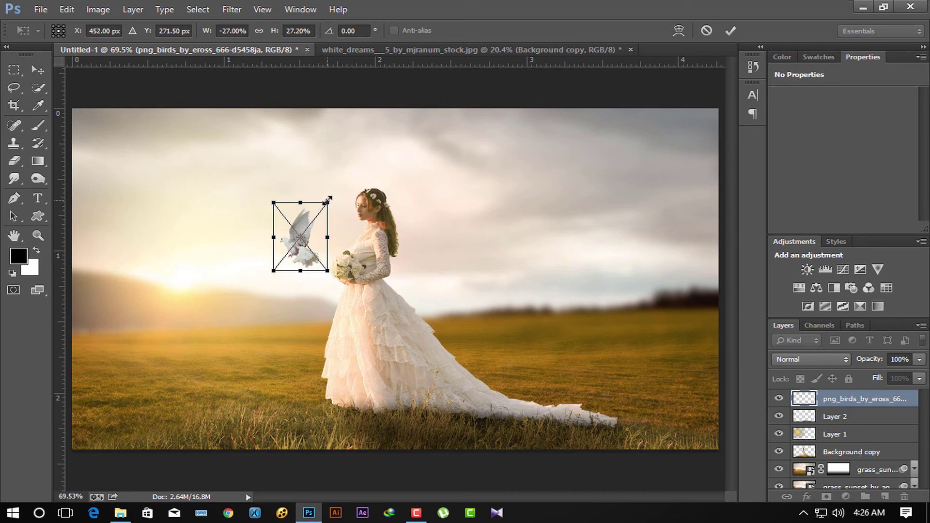
drag(328, 199, 296, 217)
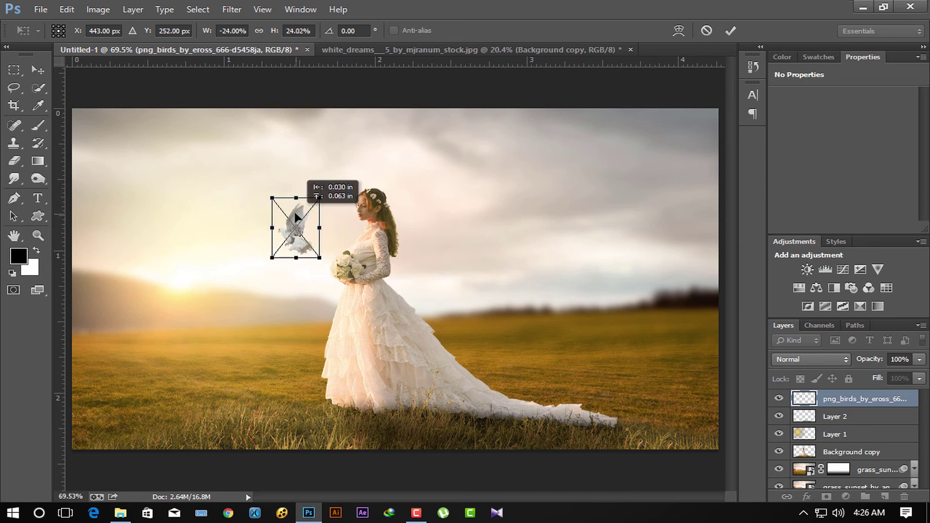
click(38, 125)
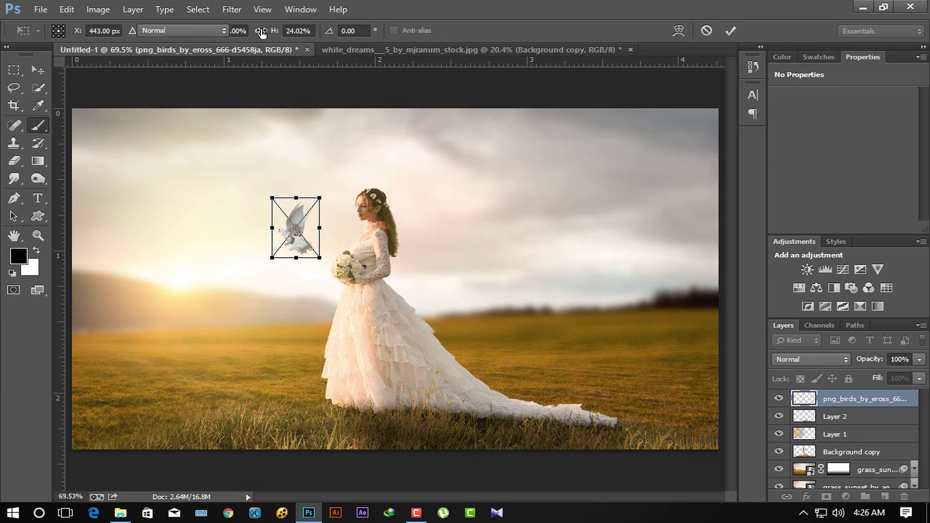
- Warm the dove layer with a Camera Raw smart filter at Temperature +13
click(233, 8)
click(271, 87)
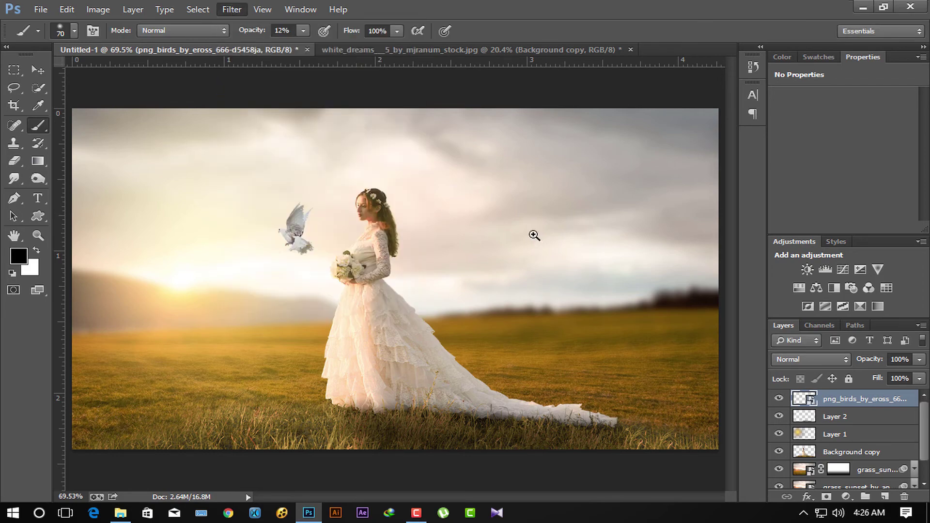
drag(777, 220, 788, 220)
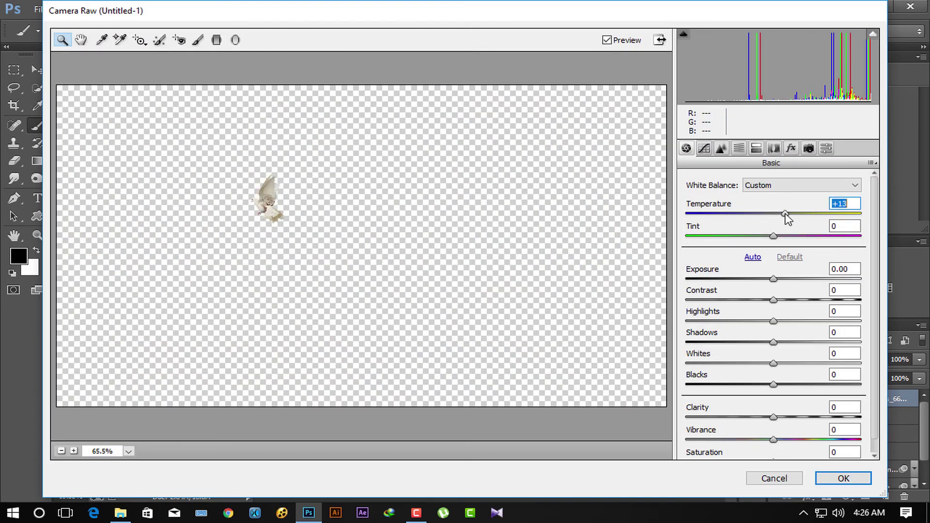
click(829, 478)
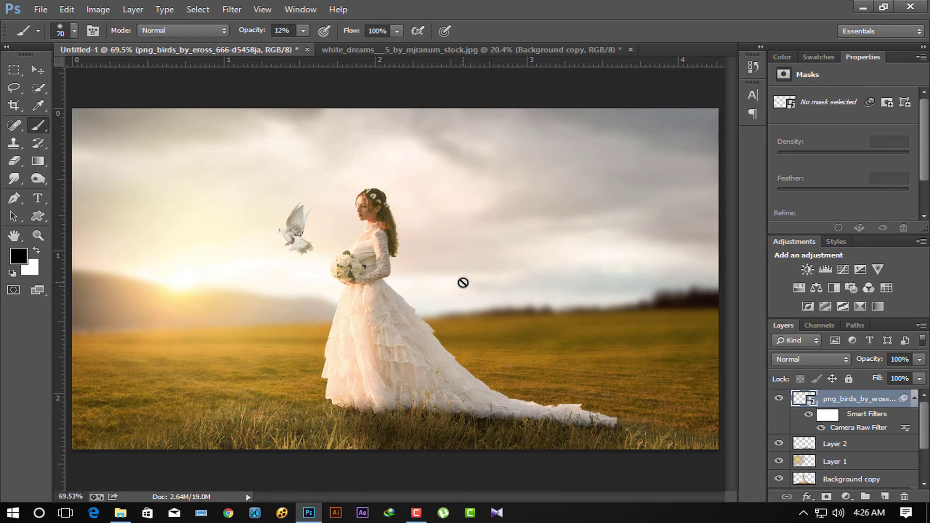
click(779, 443)
- Drop Layer 2's opacity to 72% to soften the shading by the hem
click(818, 445)
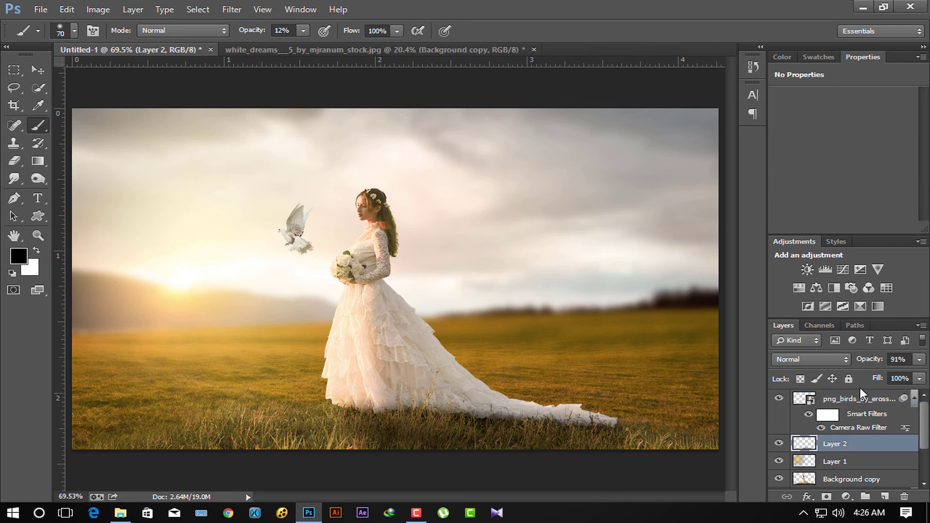
drag(875, 363, 861, 361)
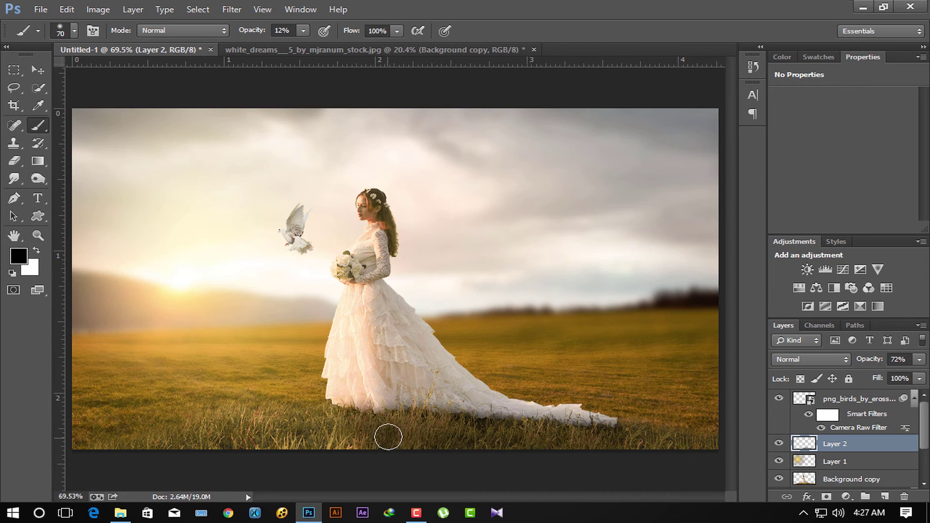
click(14, 161)
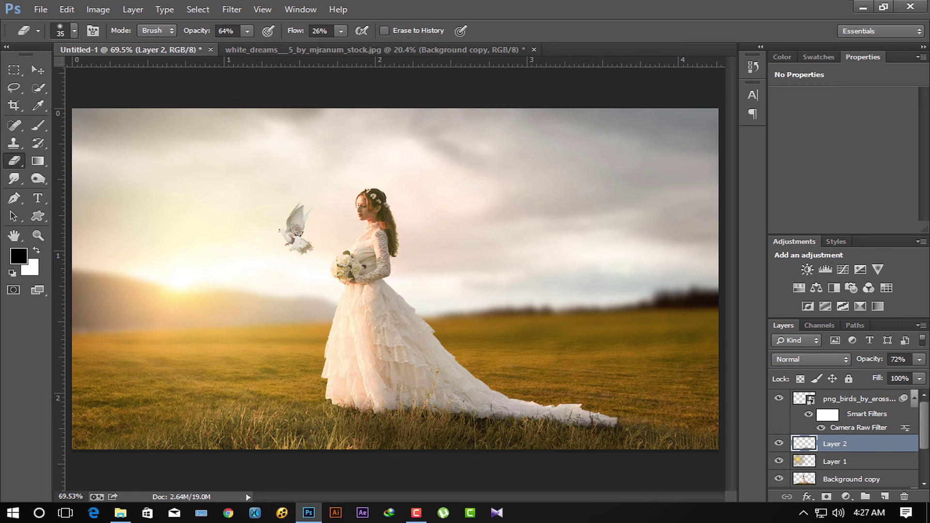
- Stamp the merged composite onto a new Layer 3 above the dove using Apply Image
click(870, 401)
click(885, 497)
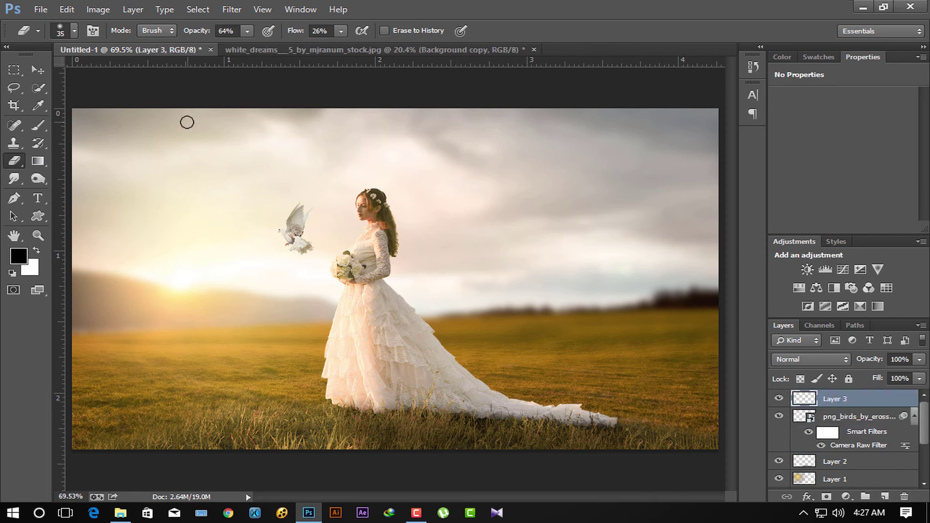
click(98, 9)
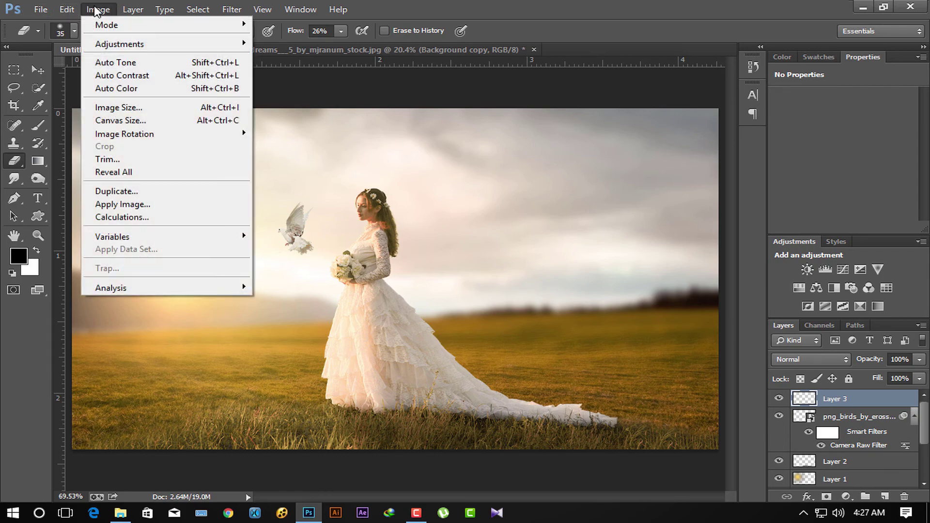
click(125, 206)
click(590, 140)
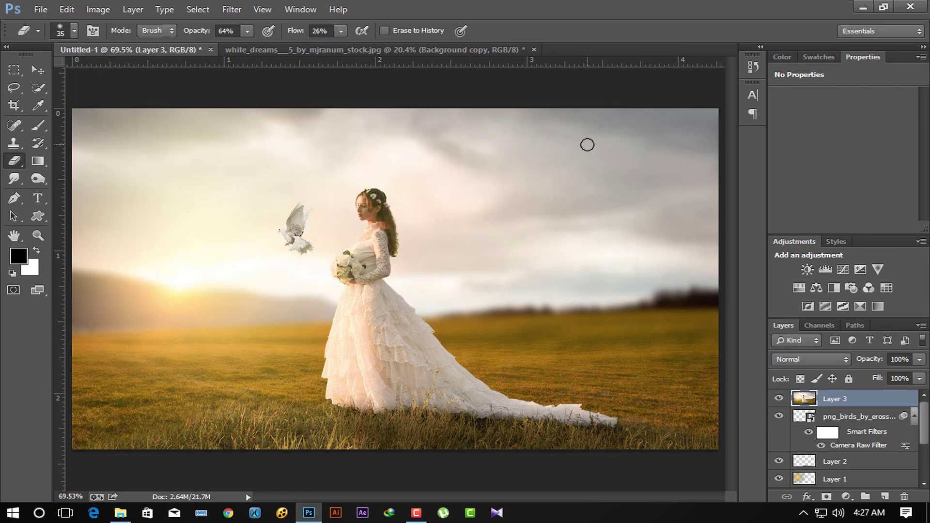
- Grade Layer 3 in Camera Raw: temperature +3, exposure -0.30, highlights +13, contrast -23, whites -18, clarity +18
click(231, 9)
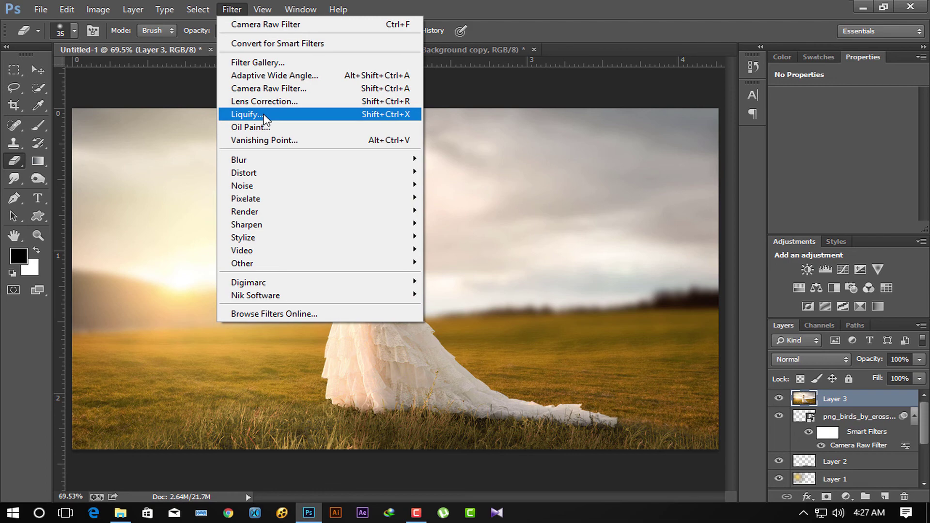
click(271, 89)
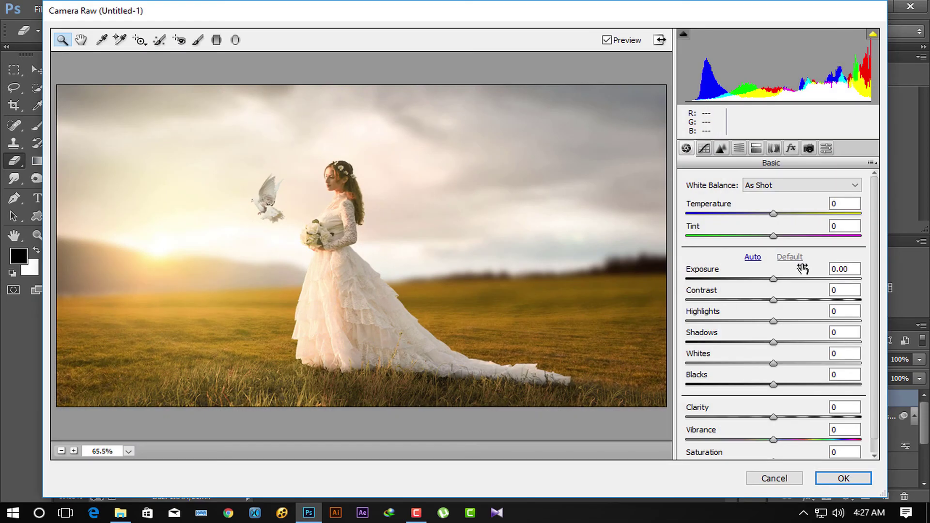
drag(774, 213, 776, 214)
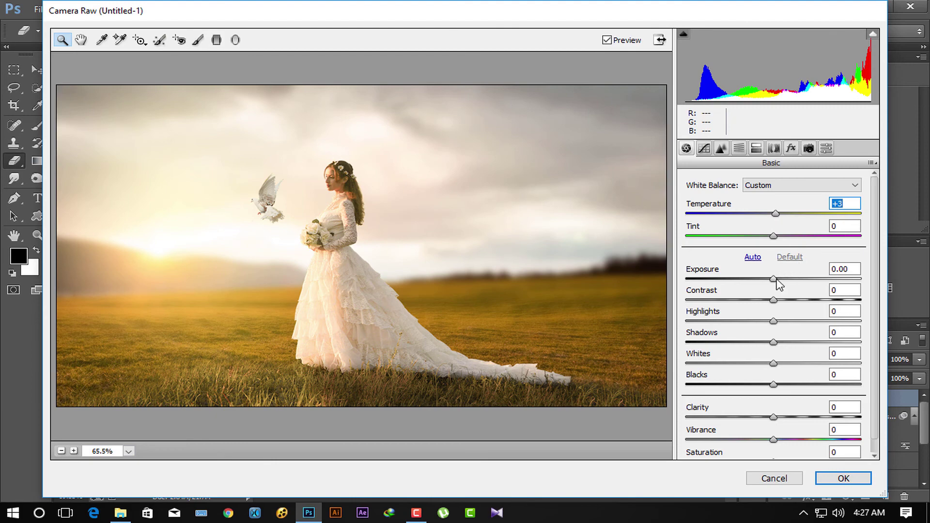
mouse_move(774, 279)
mouse_down()
mouse_move(807, 300)
mouse_move(770, 301)
mouse_move(807, 300)
mouse_move(728, 301)
mouse_up()
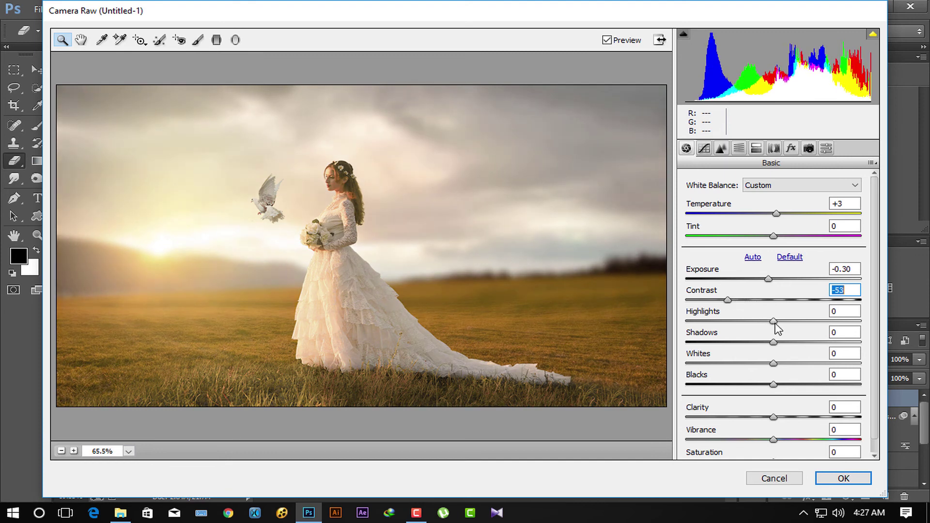
mouse_move(775, 322)
mouse_down()
mouse_move(796, 321)
mouse_move(733, 321)
mouse_move(821, 321)
mouse_move(785, 324)
mouse_up()
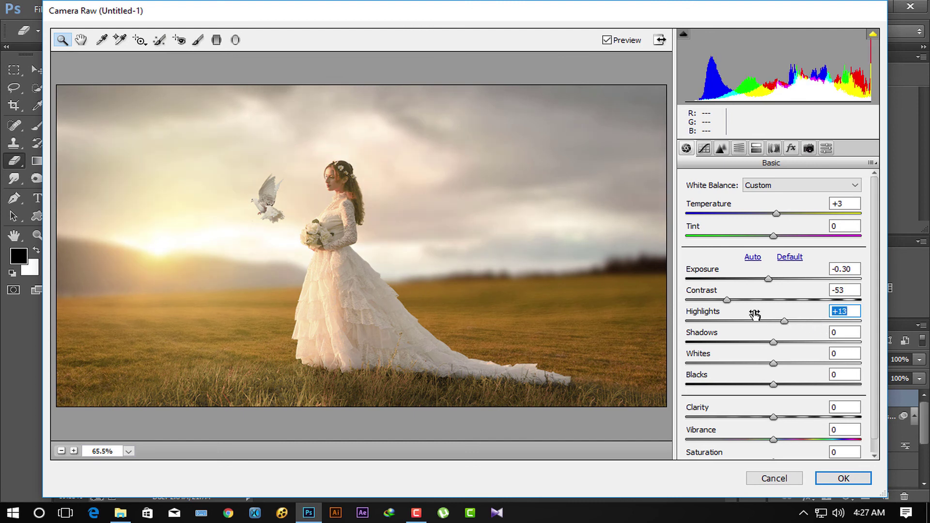
drag(728, 300, 754, 300)
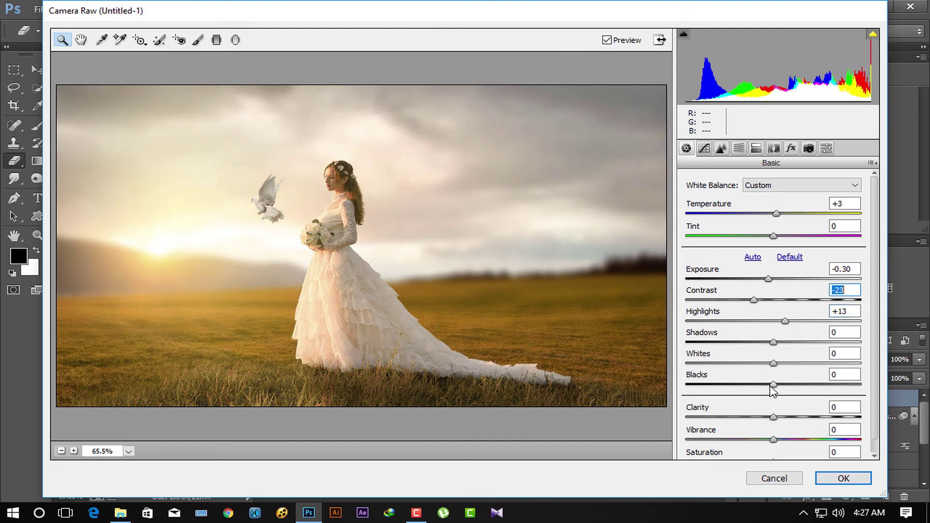
mouse_move(774, 364)
mouse_down()
mouse_move(806, 367)
mouse_move(706, 370)
mouse_move(837, 380)
mouse_move(690, 371)
mouse_move(758, 363)
mouse_up()
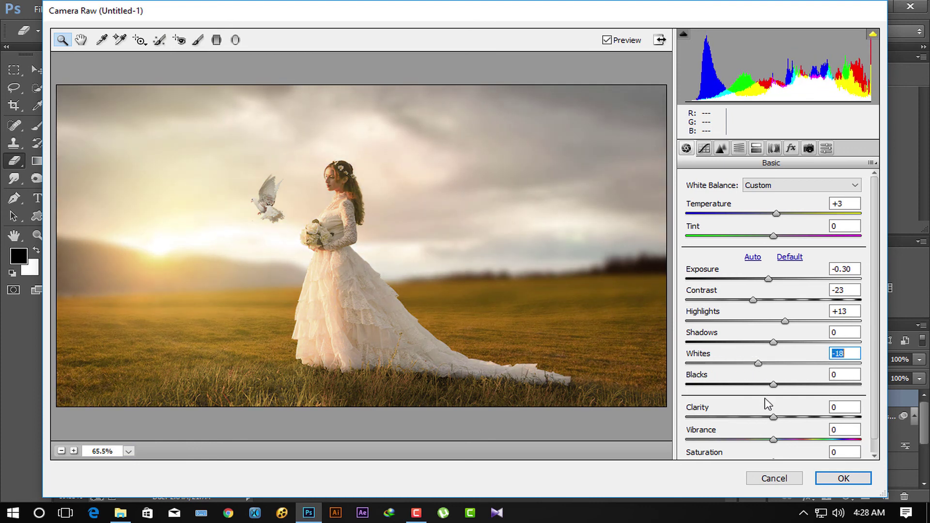
mouse_move(776, 417)
mouse_down()
mouse_move(786, 420)
mouse_move(765, 422)
mouse_move(793, 421)
mouse_up()
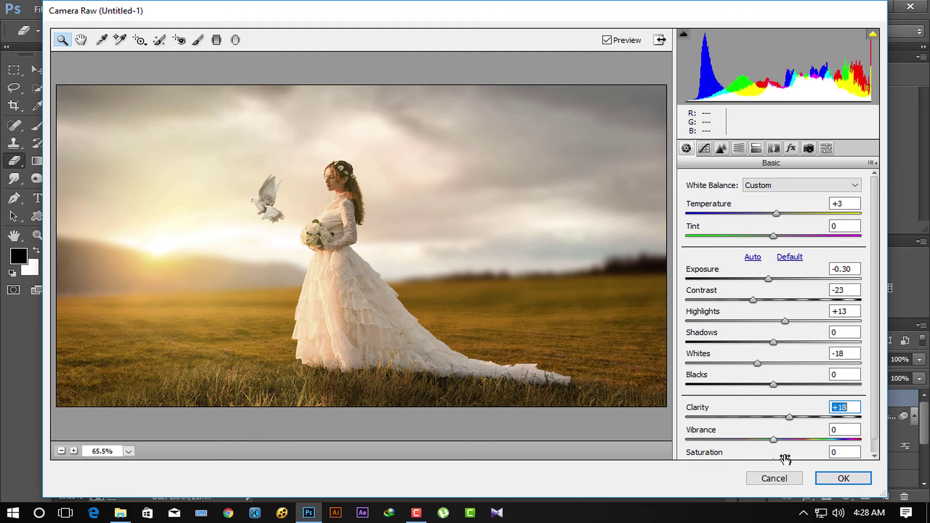
- Darken the edges with a Camera Raw radial filter at -0.40 exposure around the bride and dove
click(236, 40)
drag(244, 216, 490, 355)
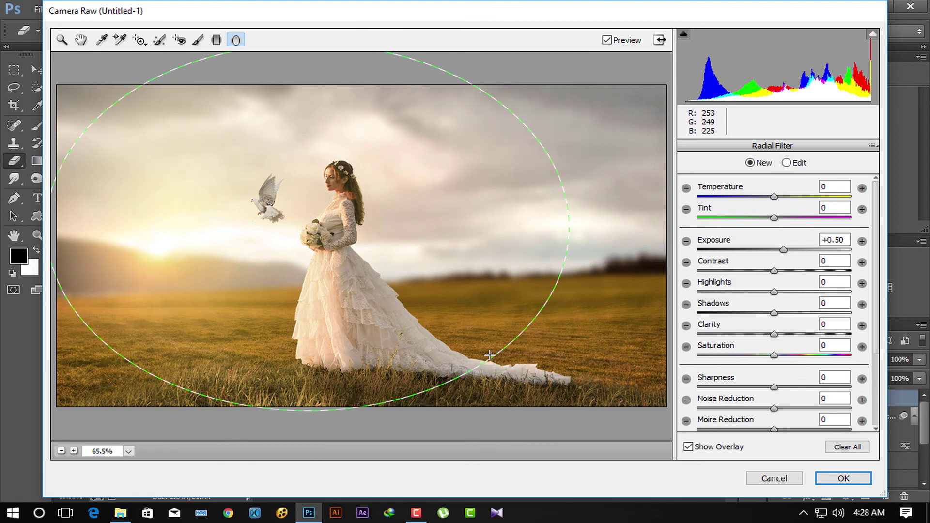
click(759, 249)
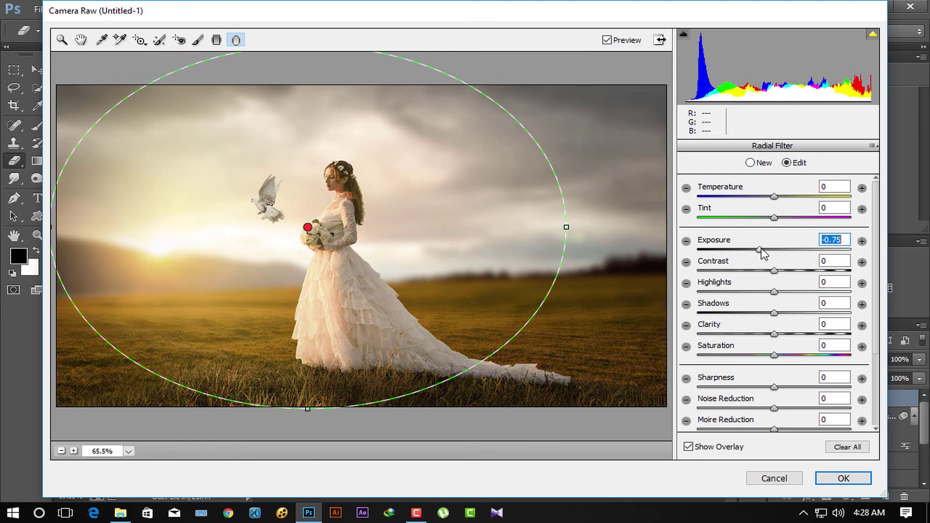
drag(761, 249, 769, 249)
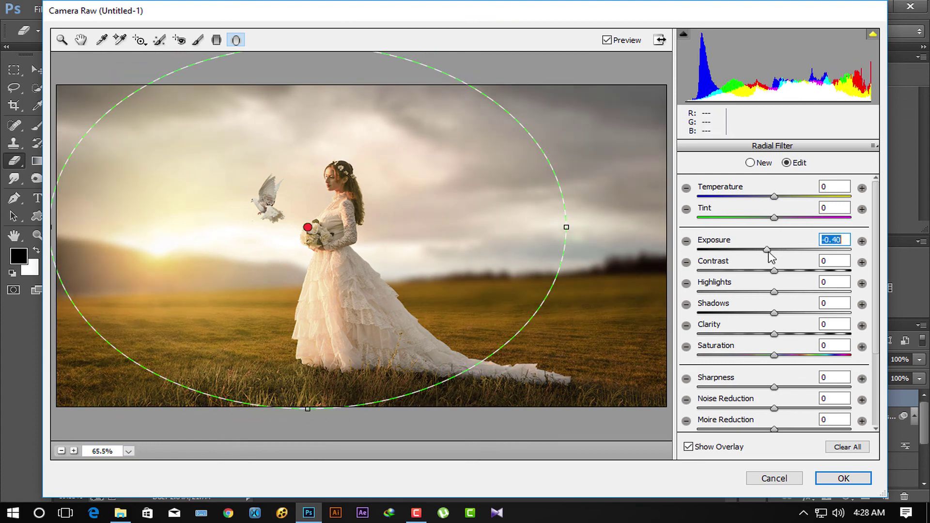
click(216, 41)
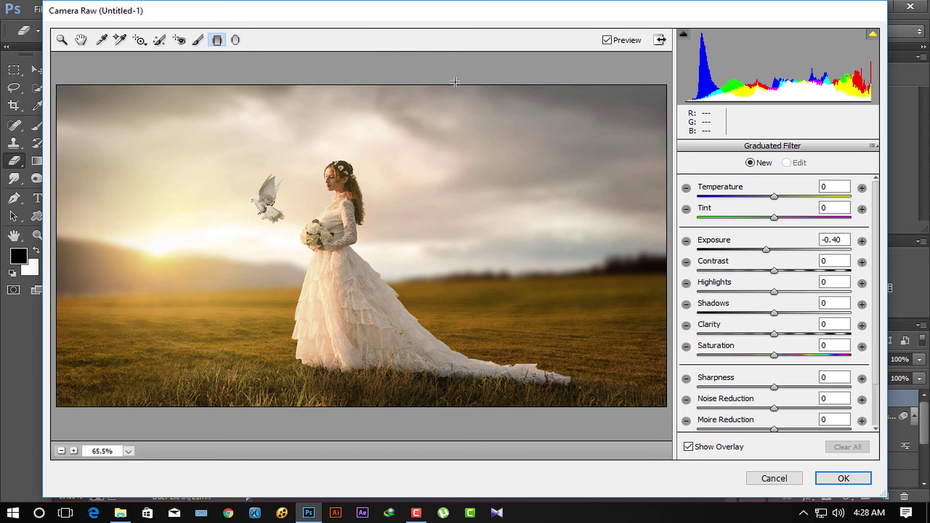
click(829, 481)
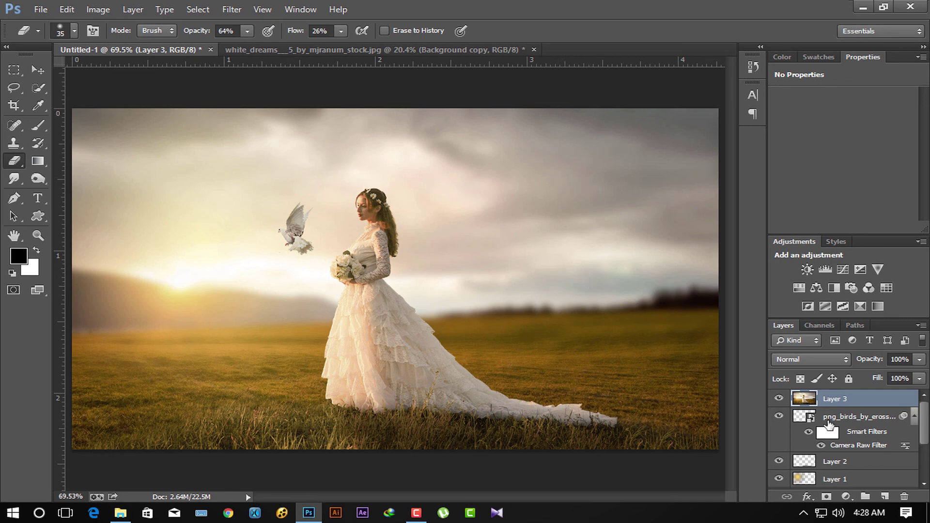
- Duplicate Layer 3, set the copy to Vivid Light, and apply a 0.5-pixel High Pass
drag(860, 418, 885, 496)
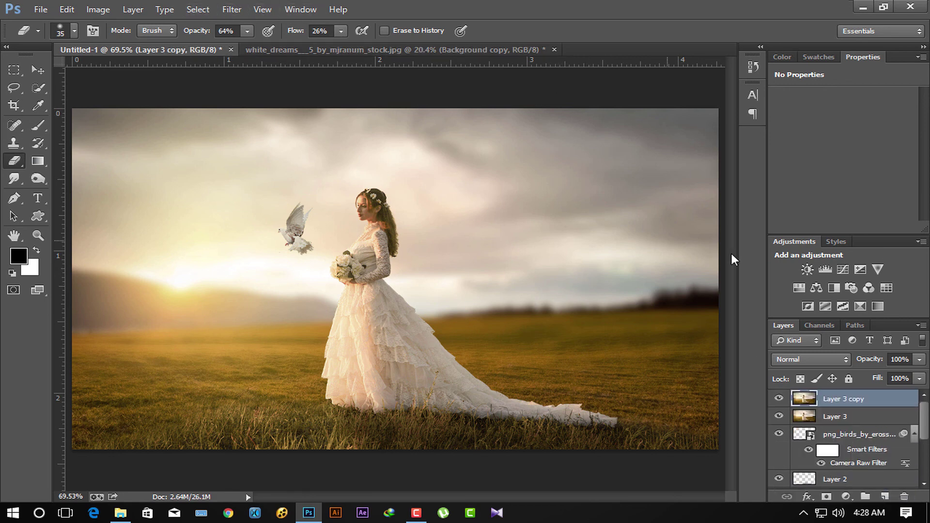
click(809, 359)
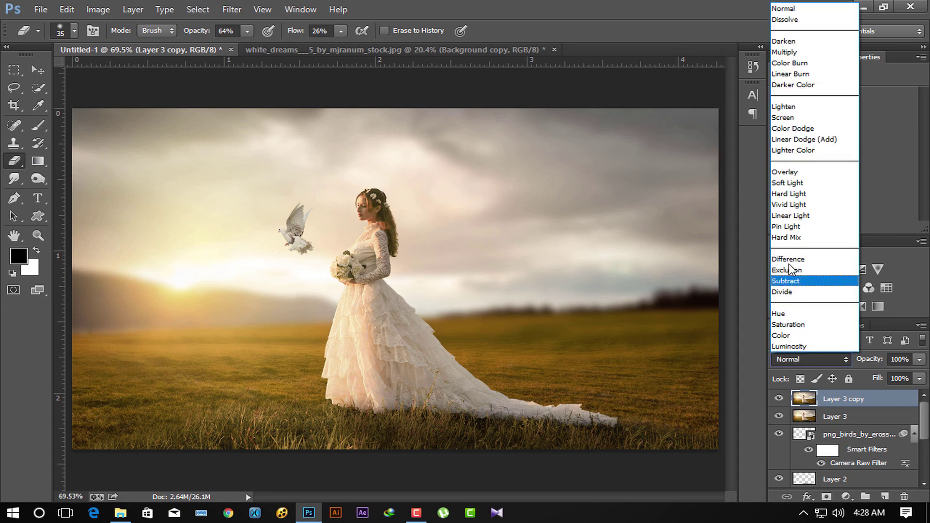
click(788, 212)
click(231, 10)
mouse_move(243, 263)
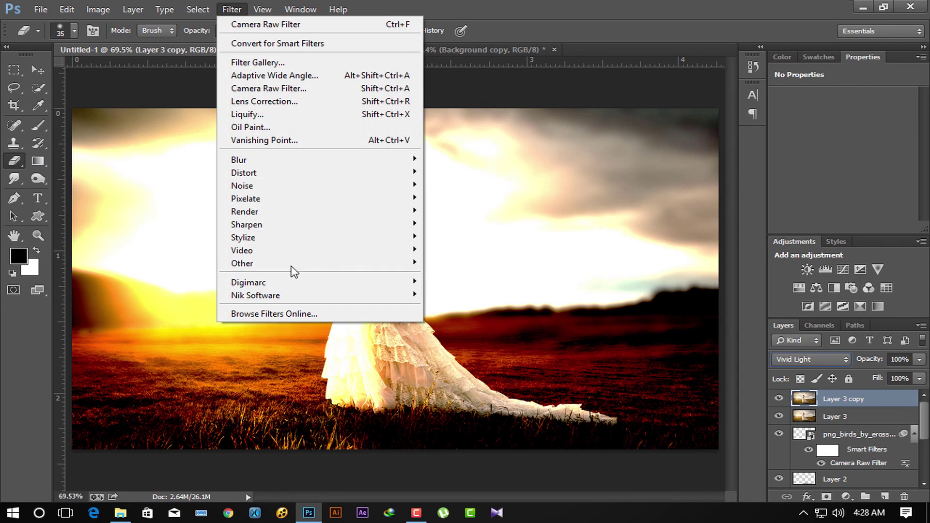
click(443, 276)
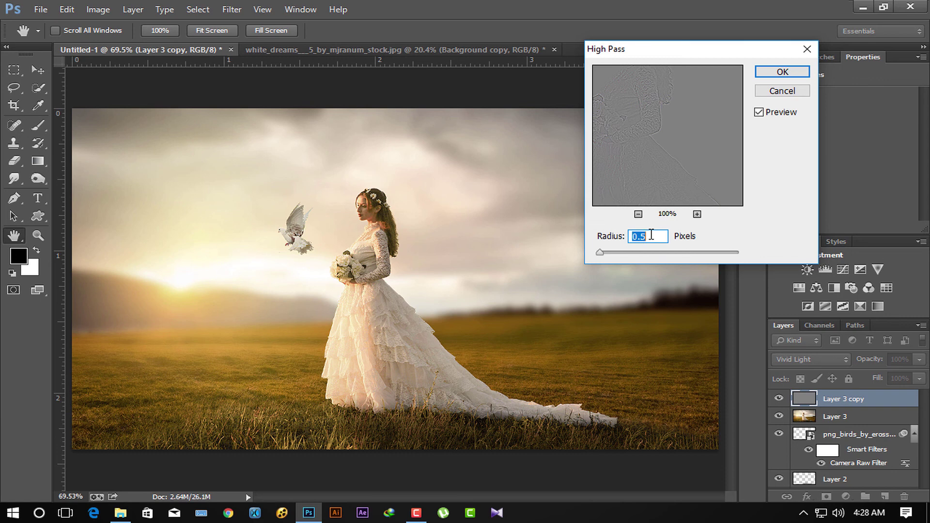
click(782, 72)
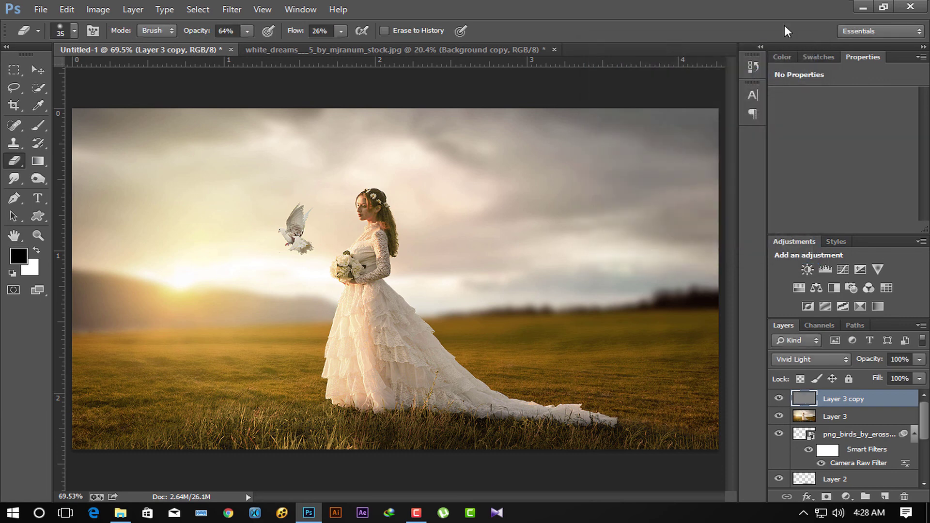